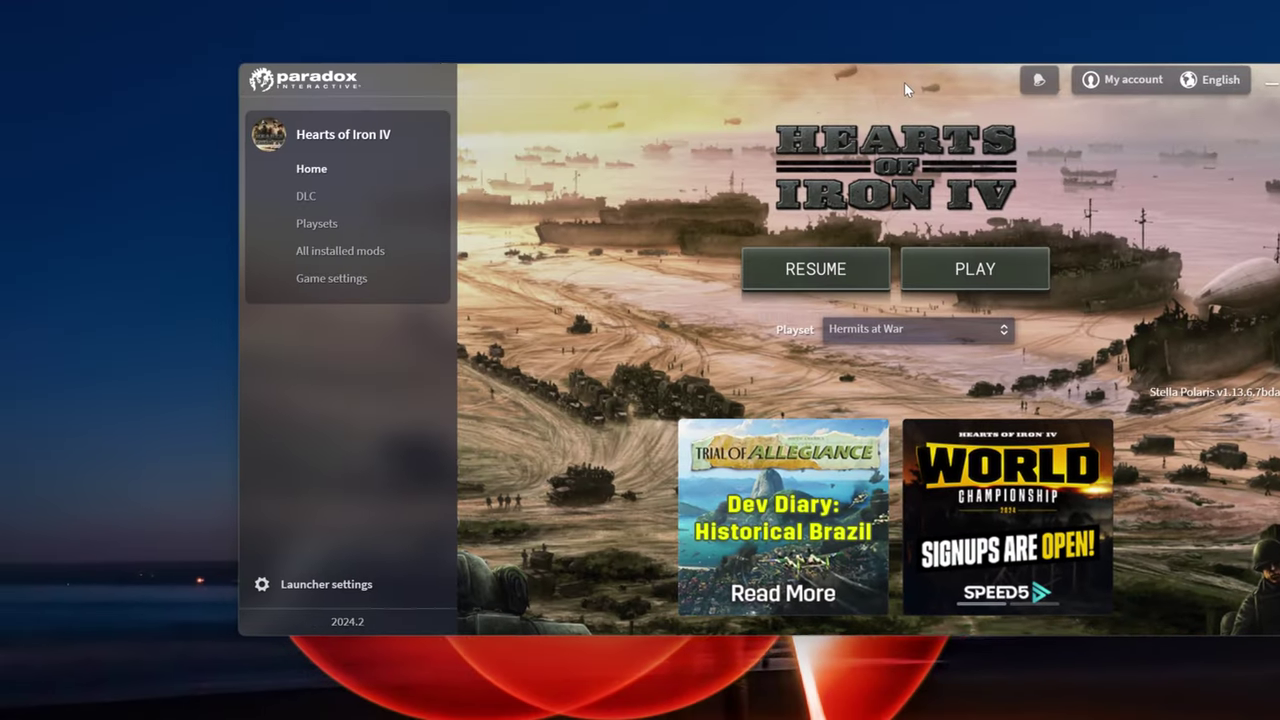
# Step: Switch the launcher language to Polish and open the list of all installed mods
pyautogui.moveTo(904, 82); pyautogui.dragTo(825, 93)
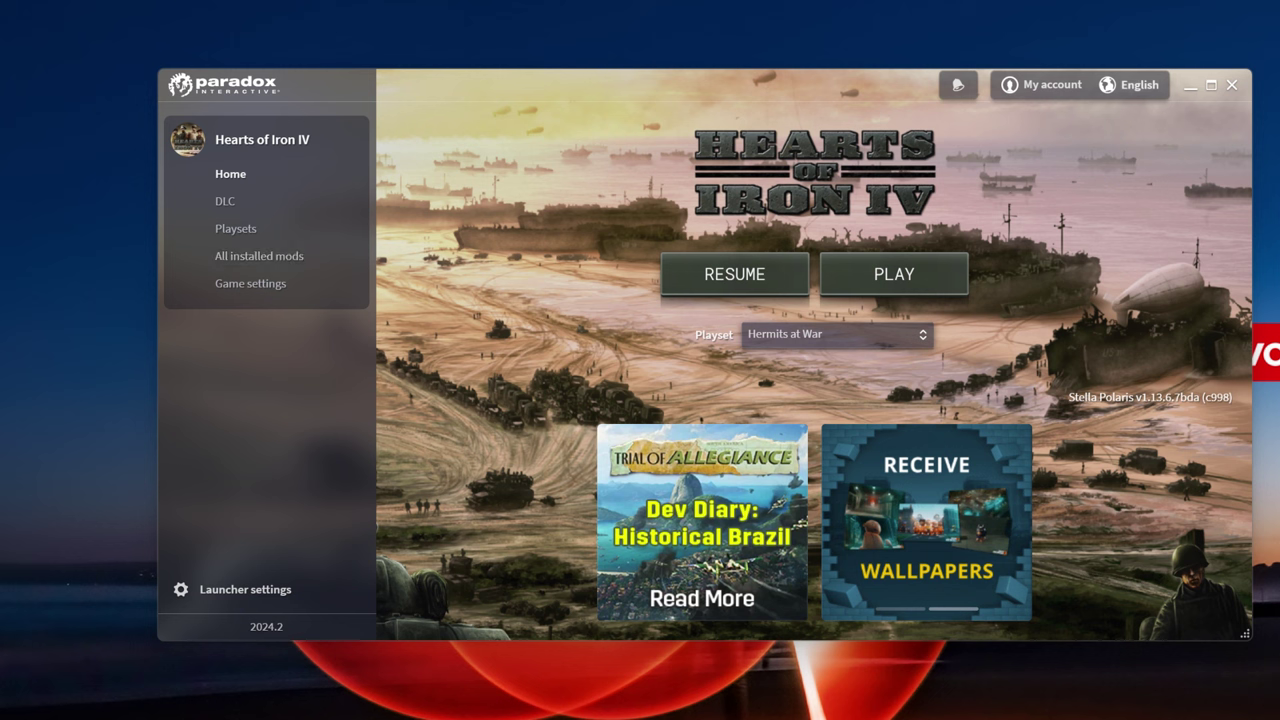
pyautogui.click(1133, 84)
pyautogui.click(1075, 254)
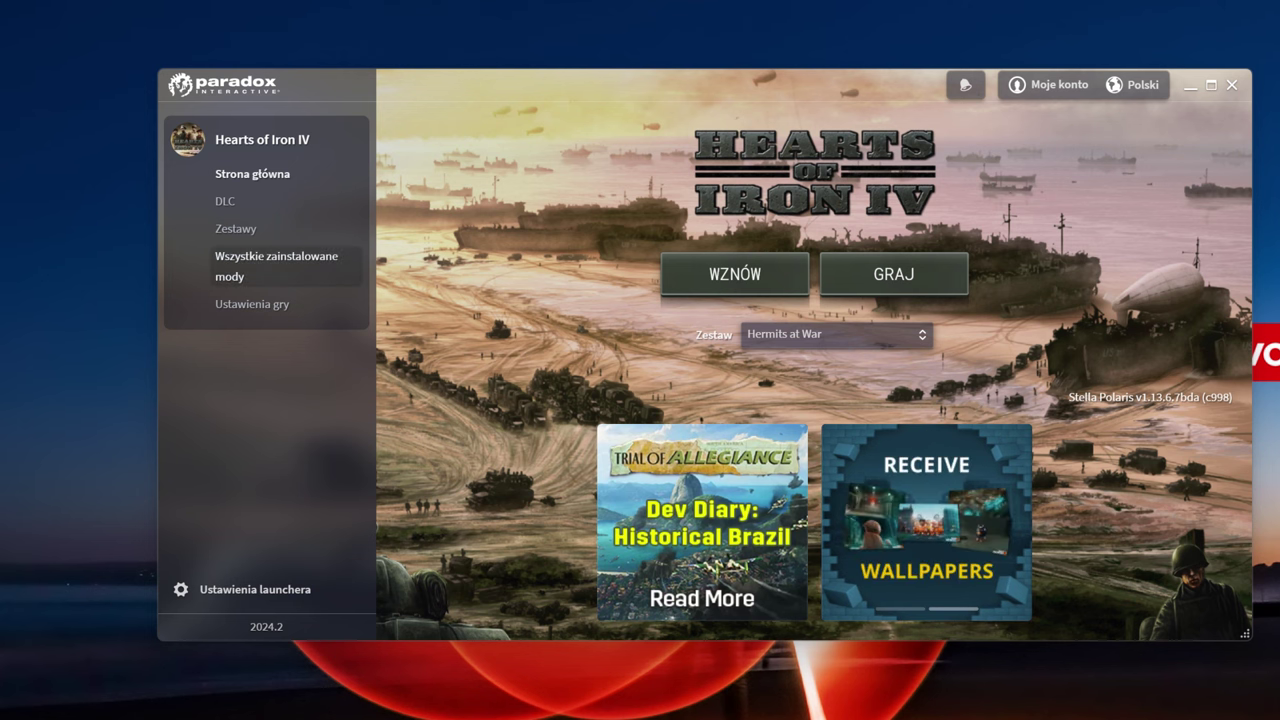
pyautogui.click(276, 265)
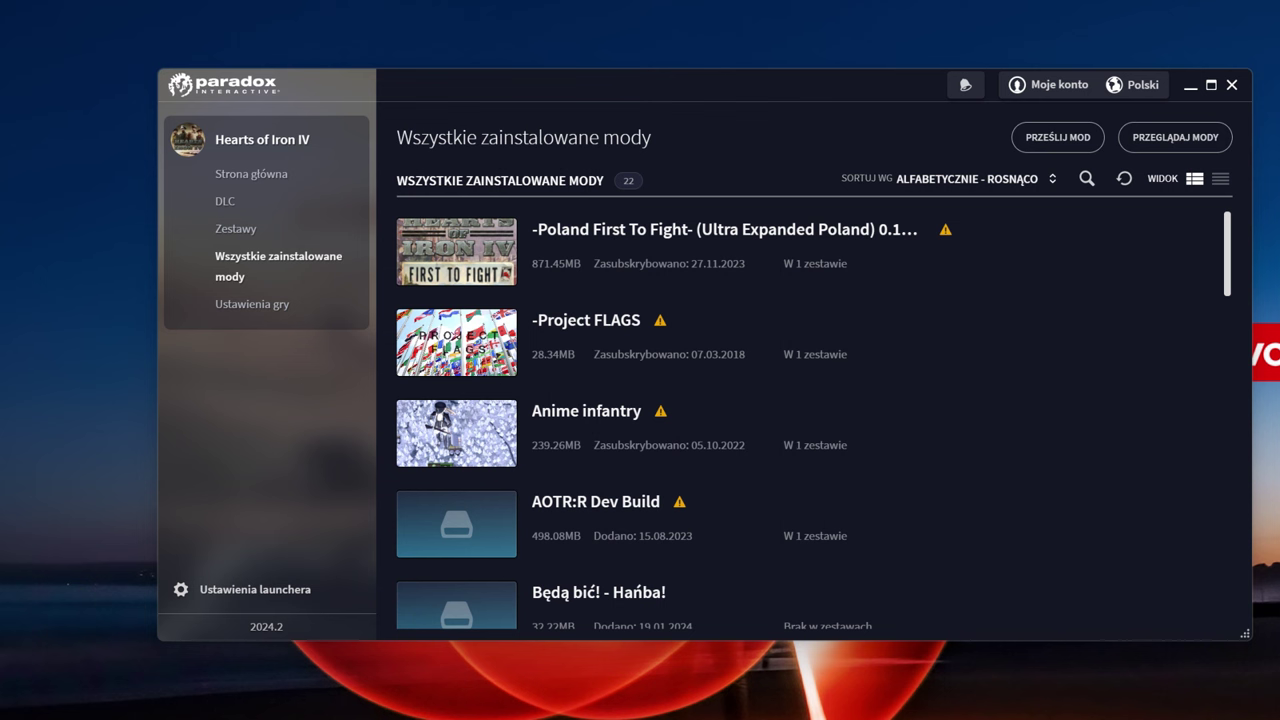
# Step: Switch the launcher language to English and back to Polish
pyautogui.click(1136, 84)
pyautogui.click(1068, 148)
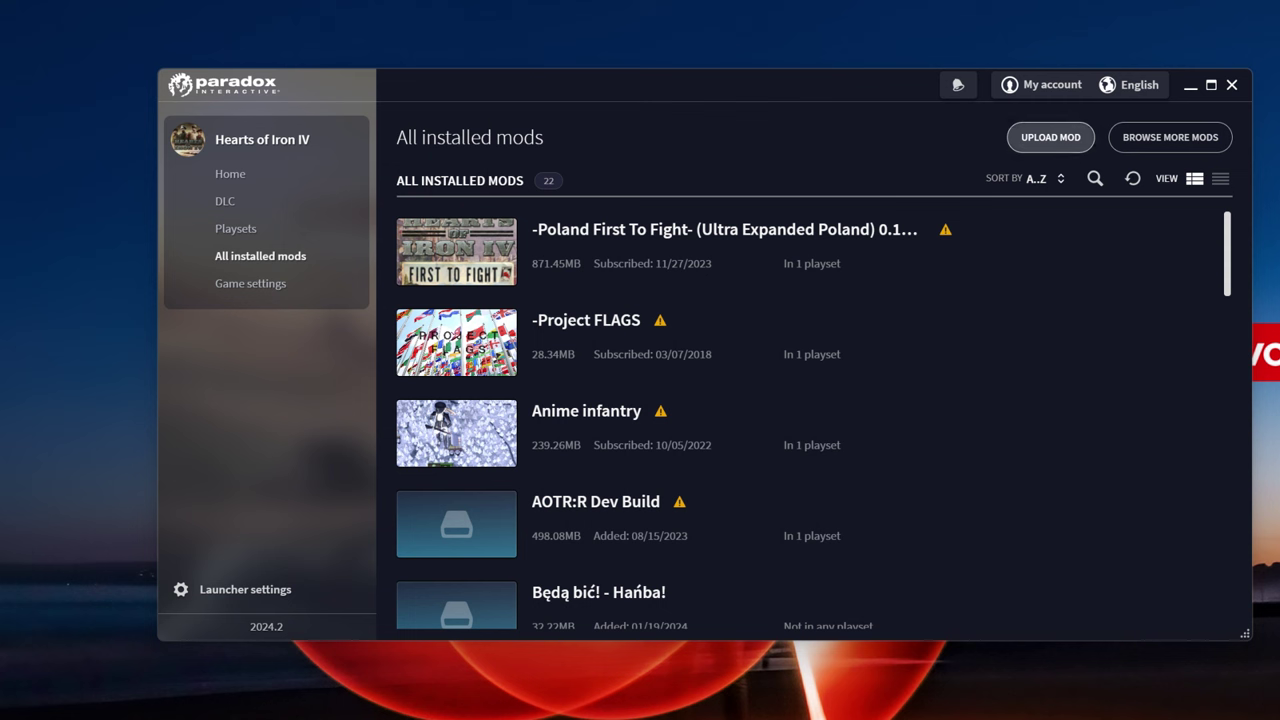
pyautogui.click(1136, 84)
pyautogui.click(1080, 257)
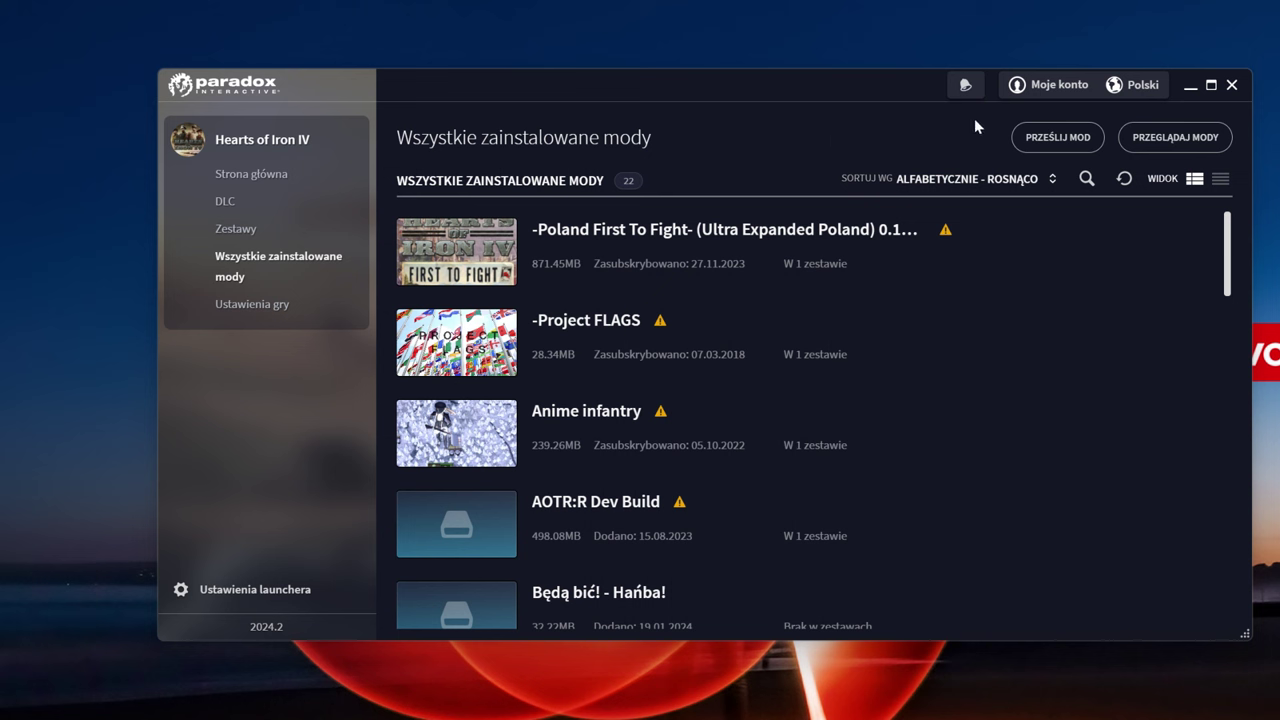
# Step: Start creating a mod named PORADNIK with version x and the directory mod/poradnik
pyautogui.click(1041, 135)
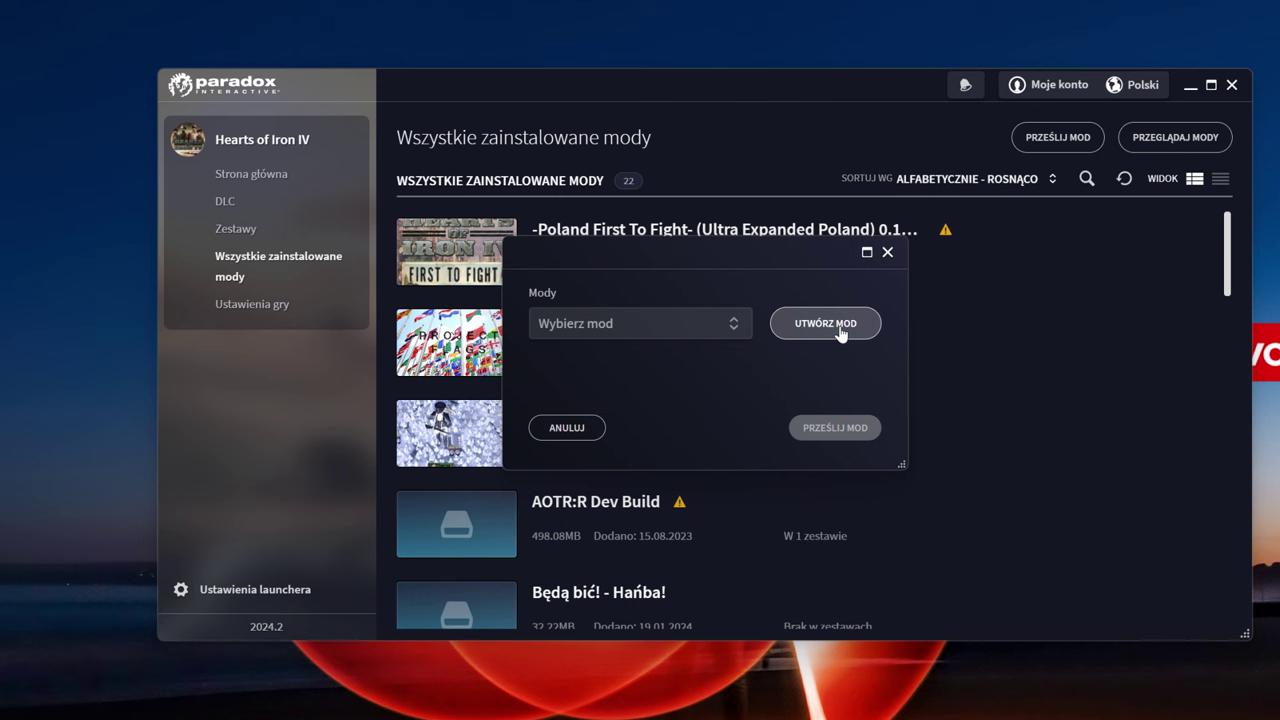
pyautogui.click(832, 326)
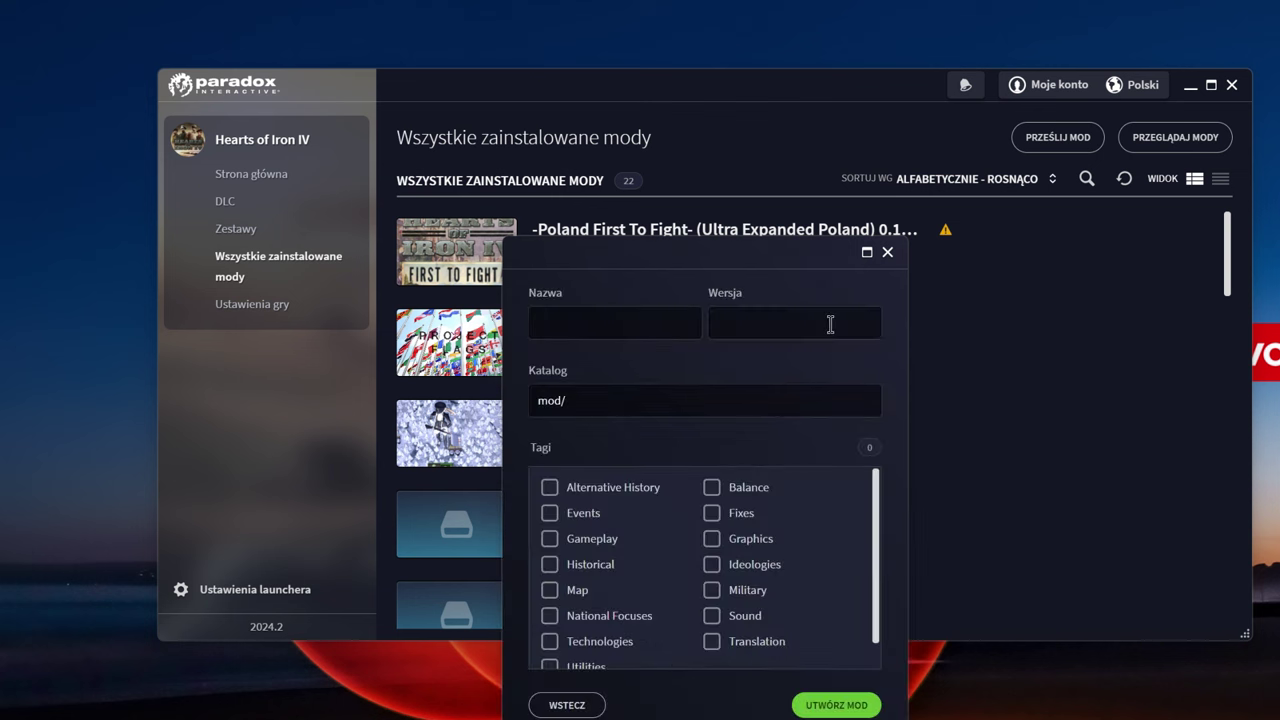
pyautogui.click(665, 318)
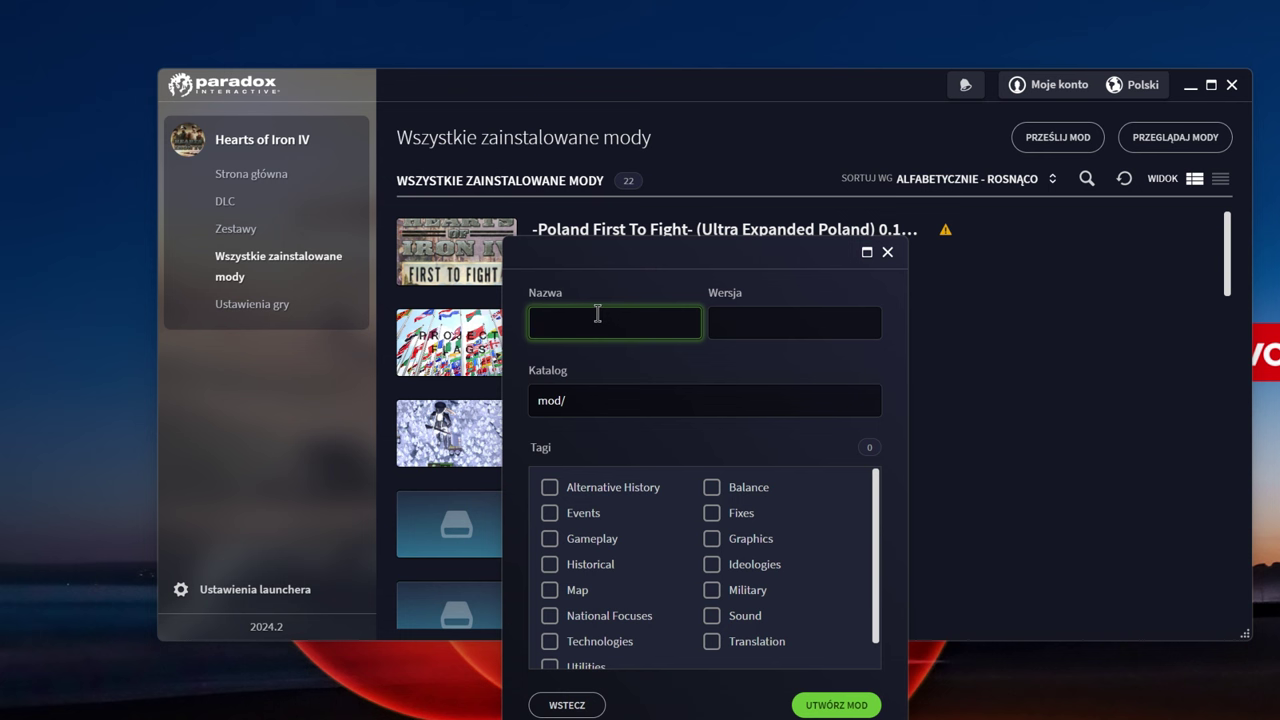
pyautogui.write('PORADNIK')
pyautogui.click(760, 325)
pyautogui.write('1')
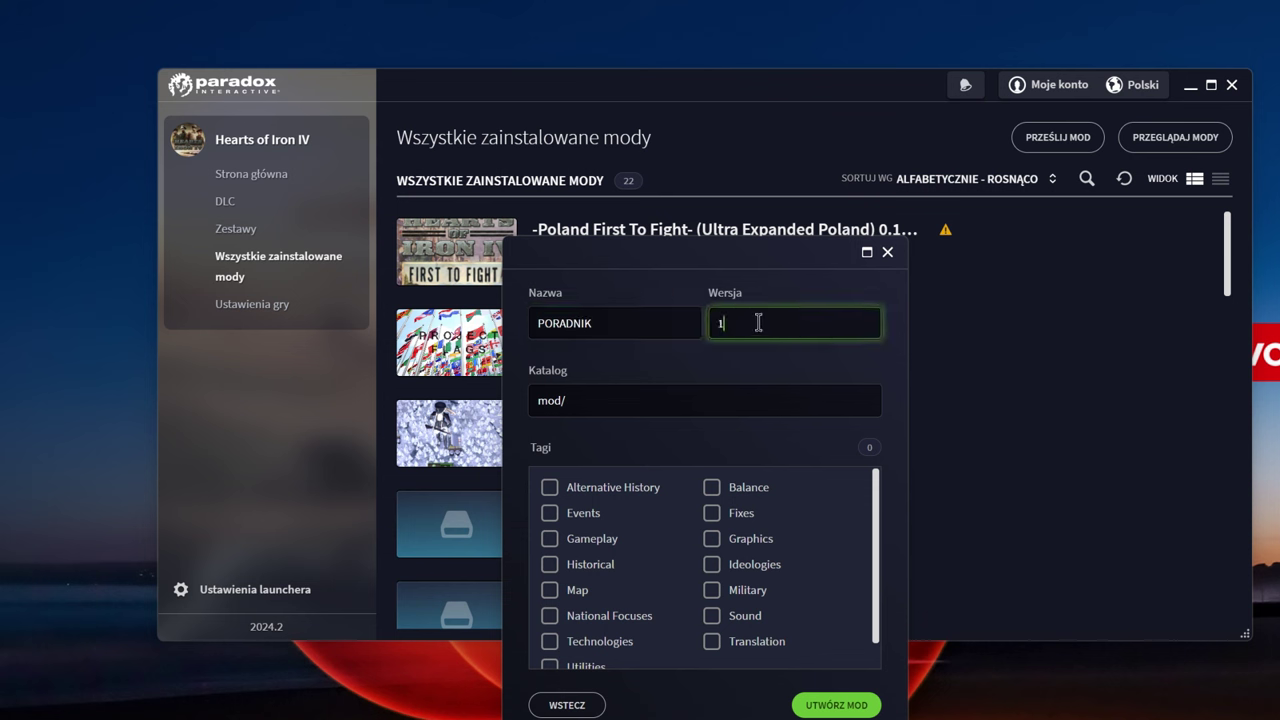
pyautogui.press('BackSpace')
pyautogui.write('x')
pyautogui.click(688, 401)
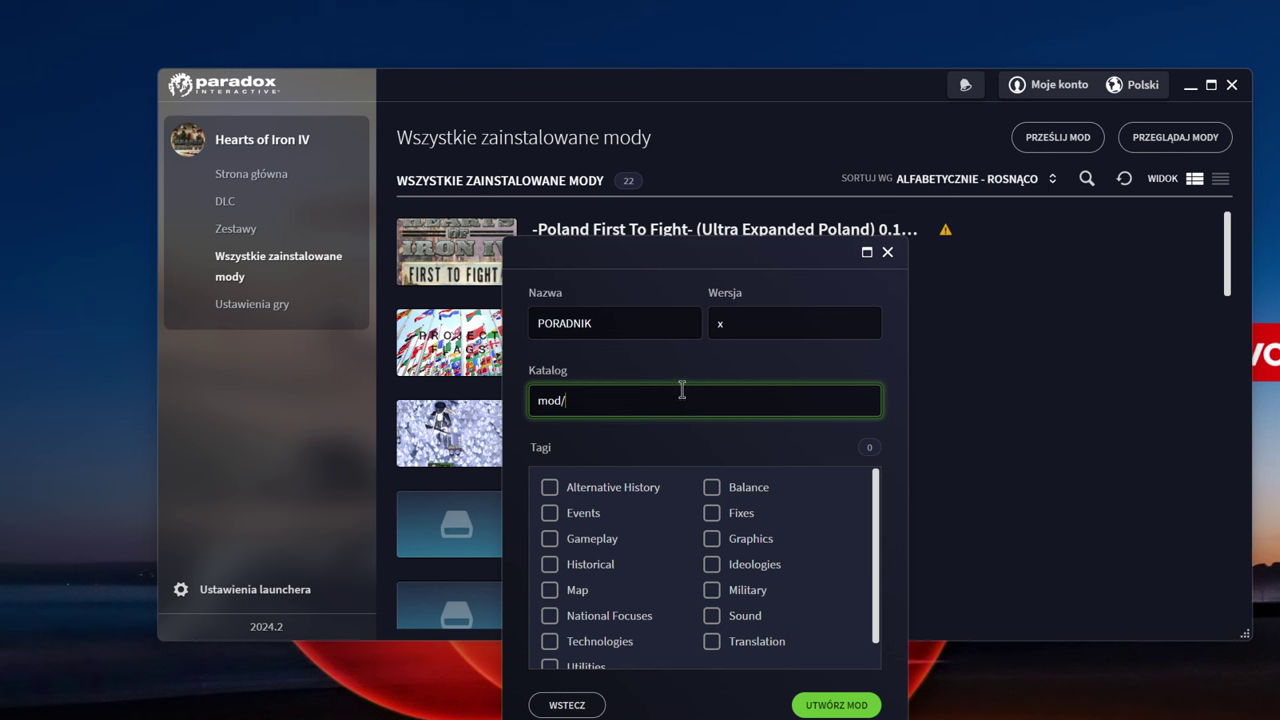
pyautogui.write('poradnik')
# Step: Tag the mod as Gameplay only, create it, and close the mod dialog
pyautogui.click(640, 491)
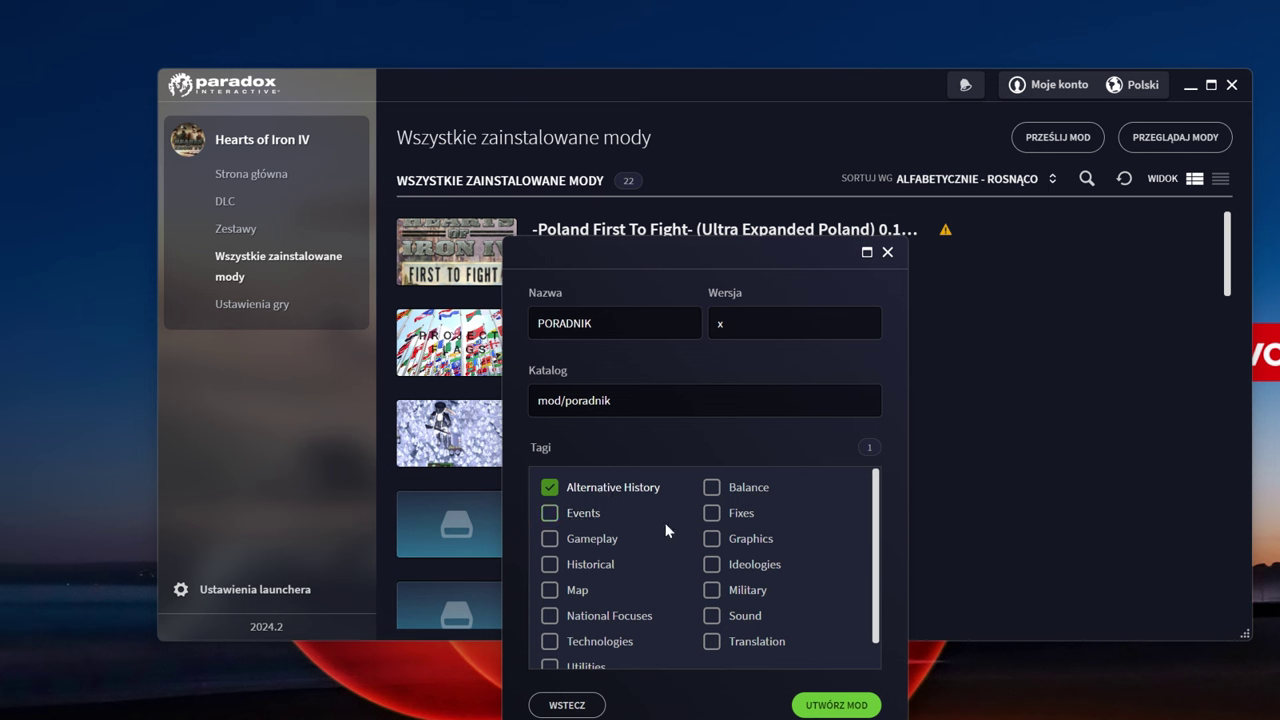
pyautogui.scroll(-2, 730, 583)
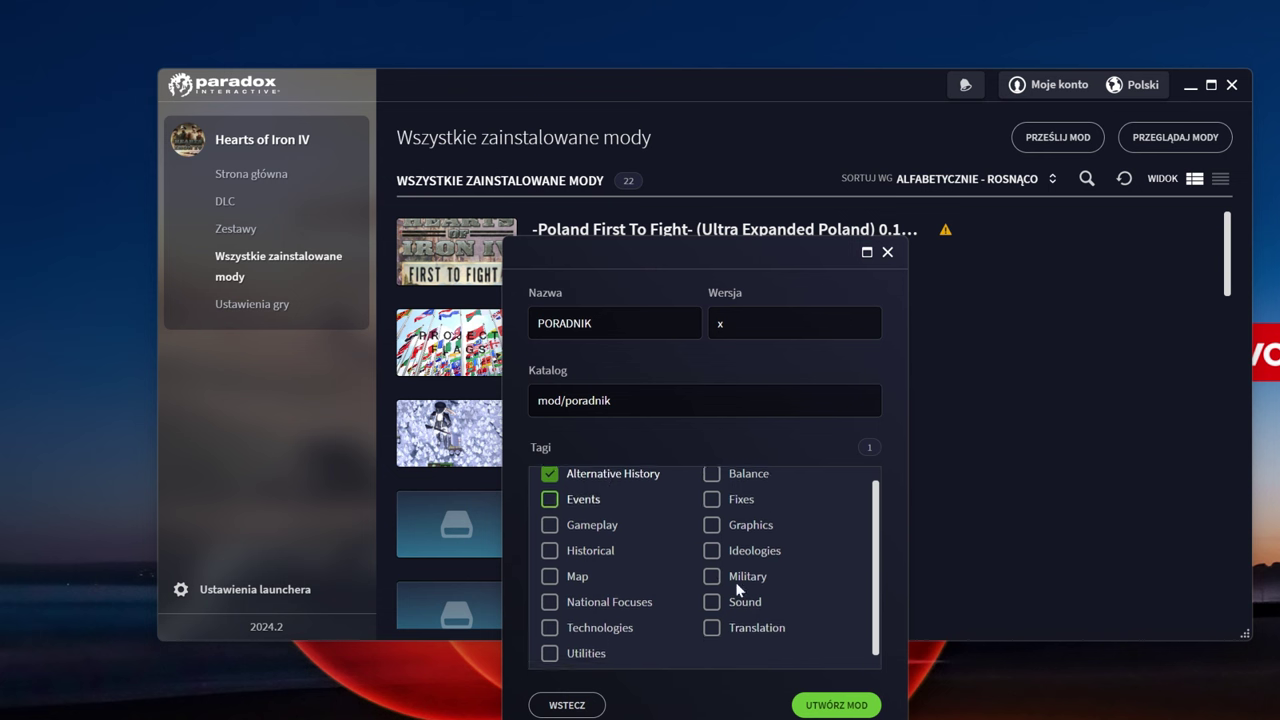
pyautogui.scroll(1, 731, 584)
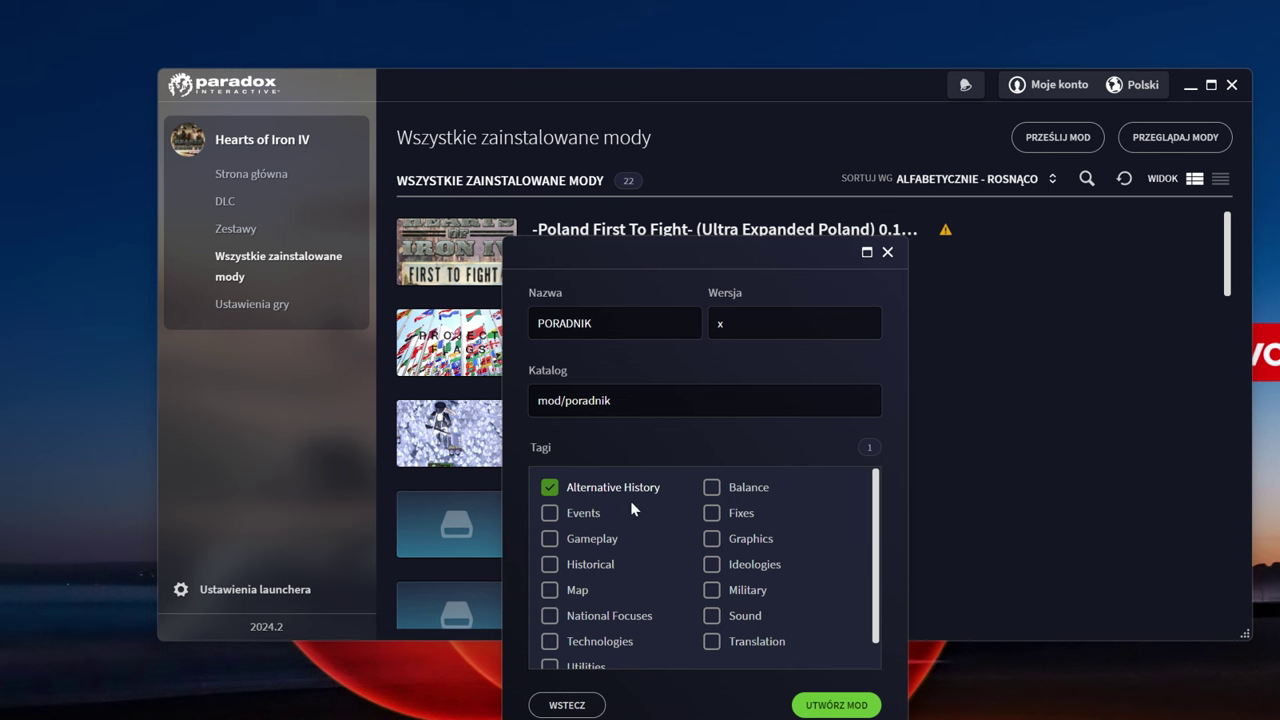
pyautogui.click(549, 538)
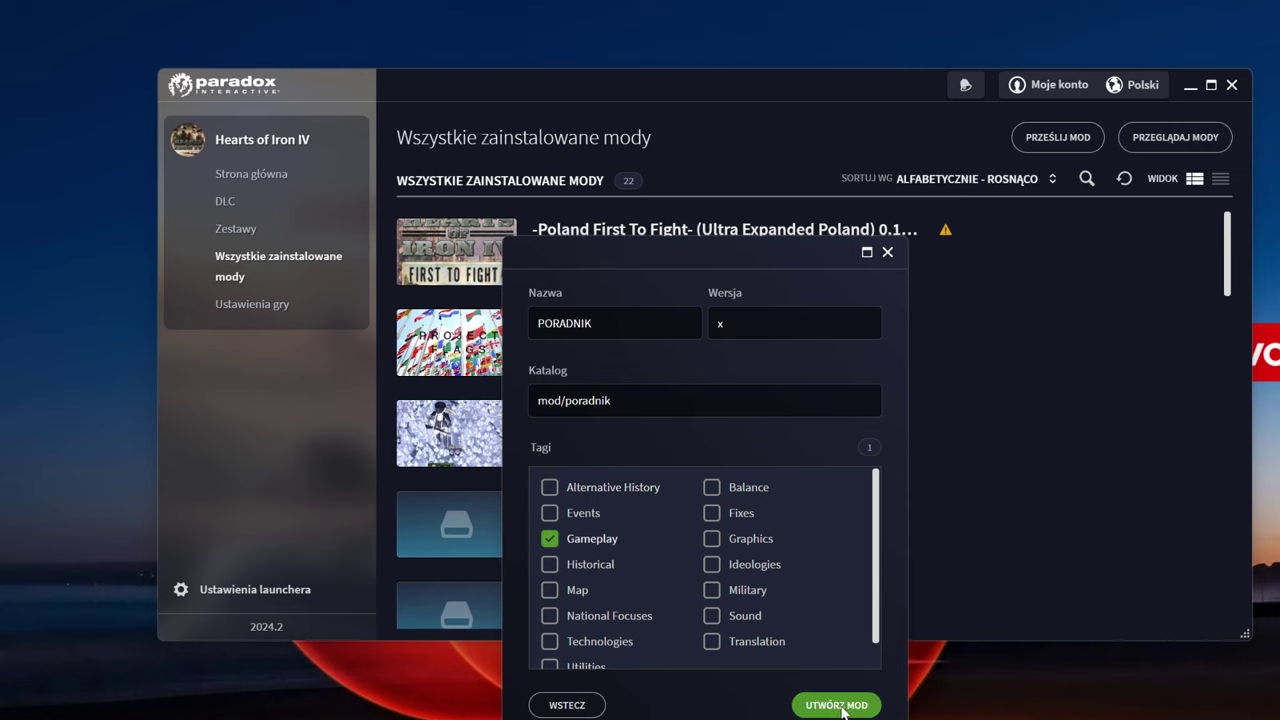
pyautogui.click(838, 706)
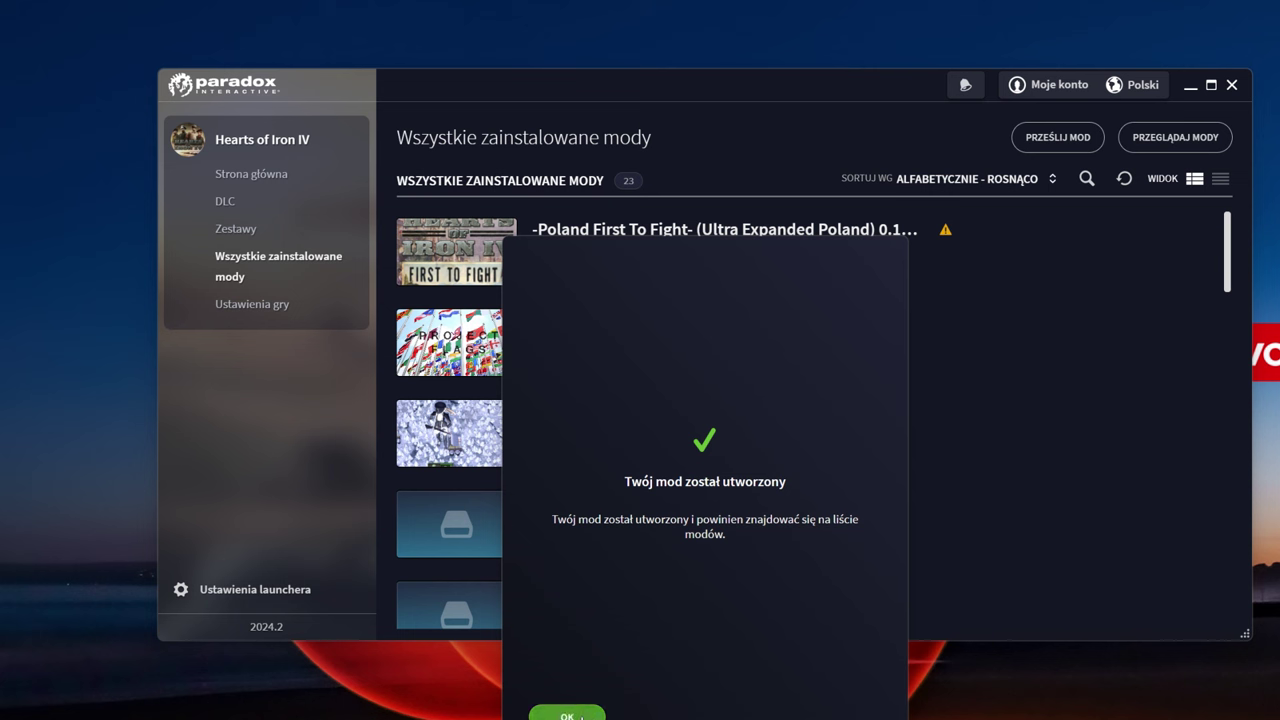
pyautogui.click(575, 715)
pyautogui.click(886, 251)
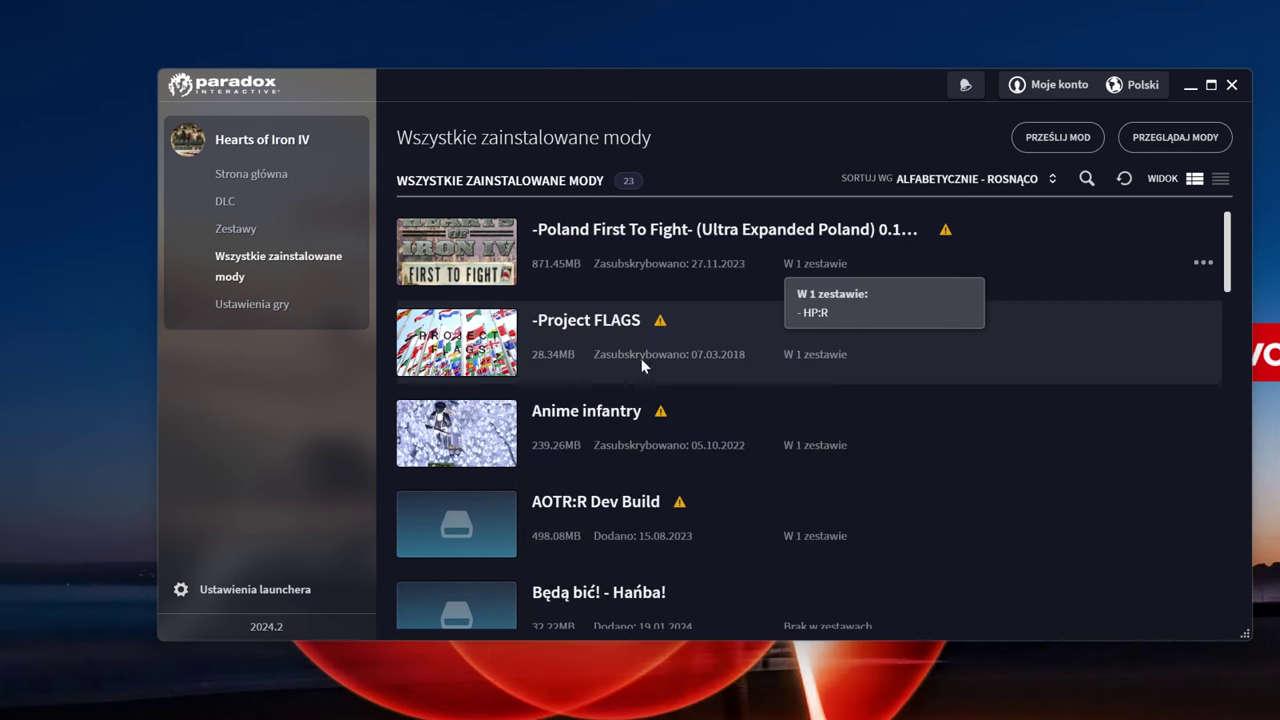
# Step: Create a new playset named poradnik from the launcher's home page
pyautogui.click(252, 176)
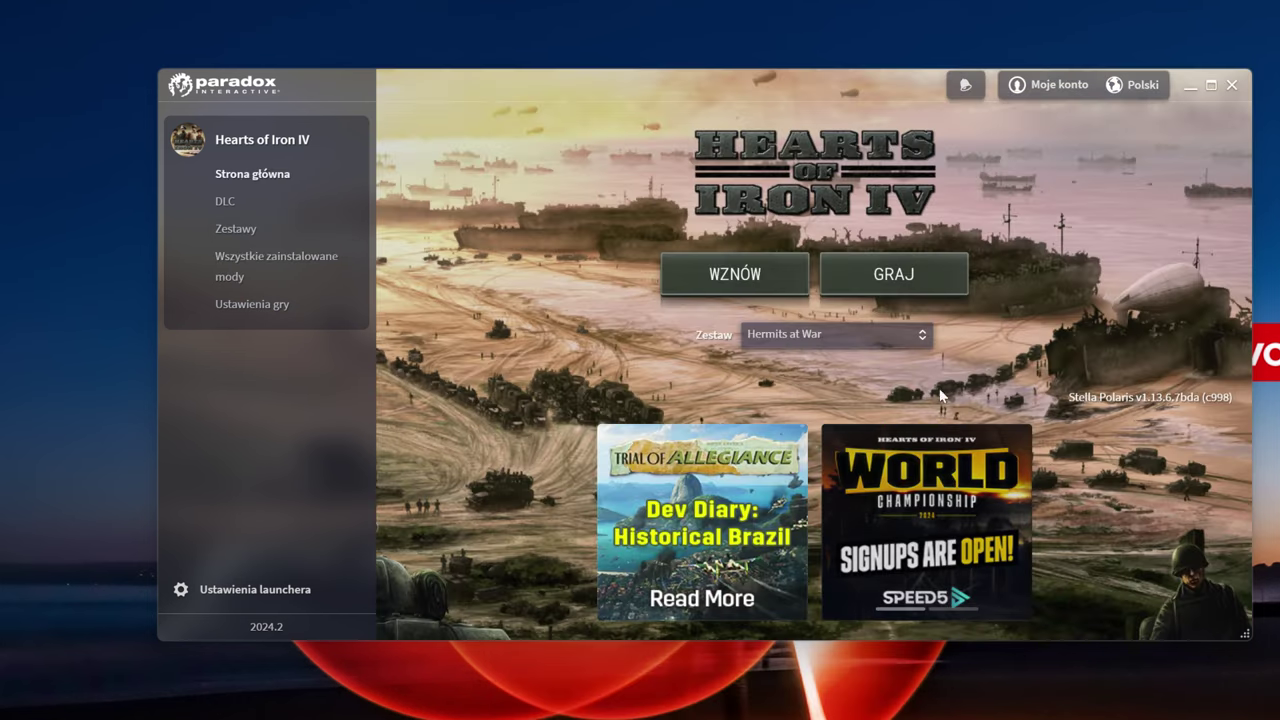
pyautogui.click(922, 335)
pyautogui.scroll(-5, 872, 440)
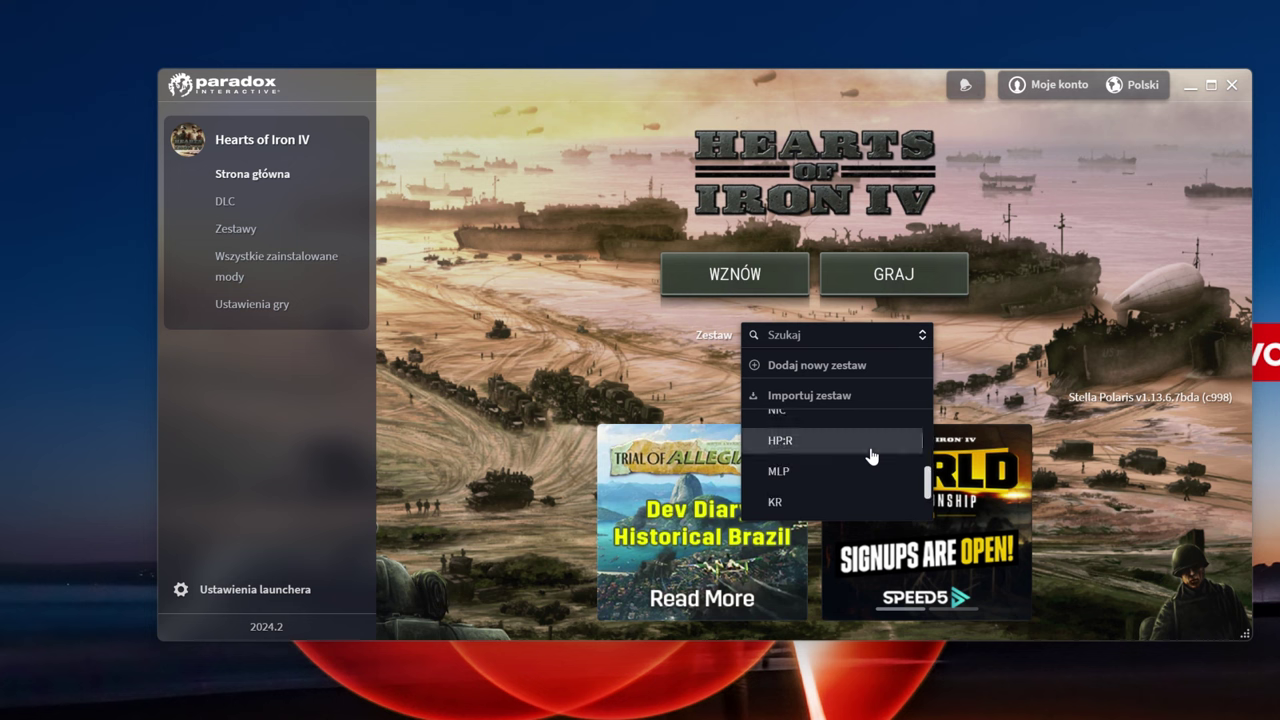
pyautogui.scroll(5, 870, 445)
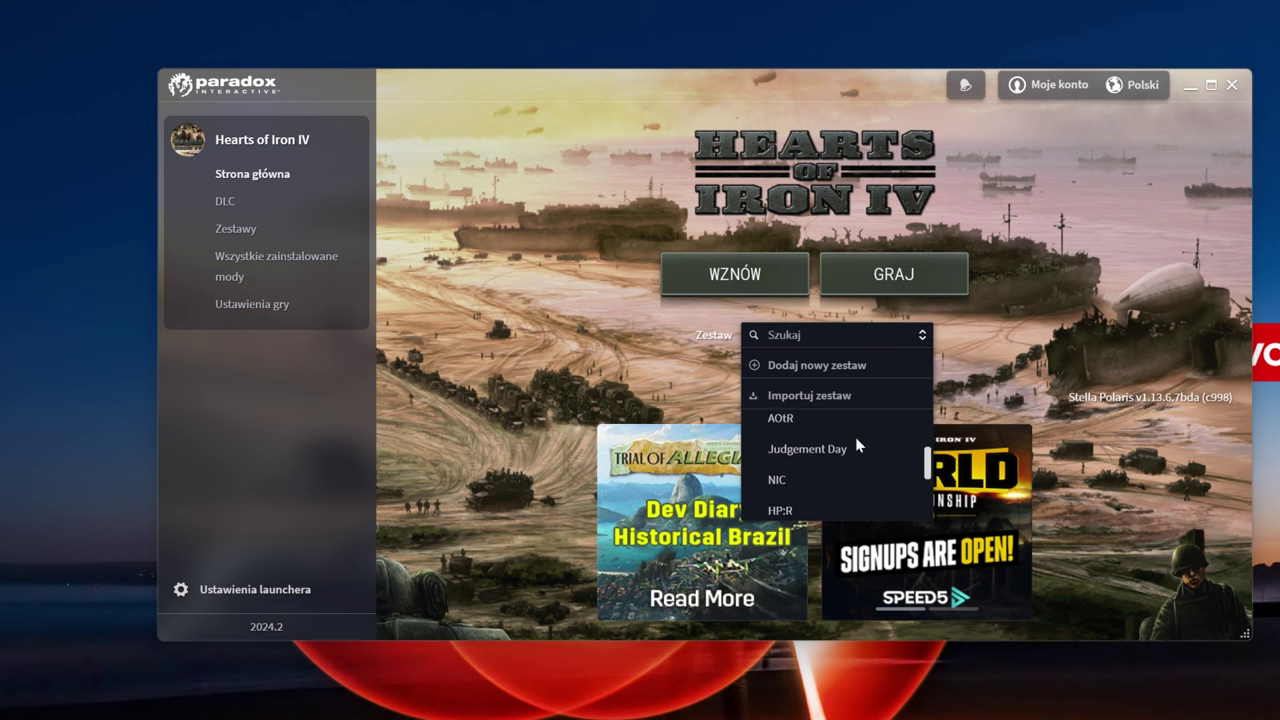
pyautogui.click(851, 367)
pyautogui.click(704, 357)
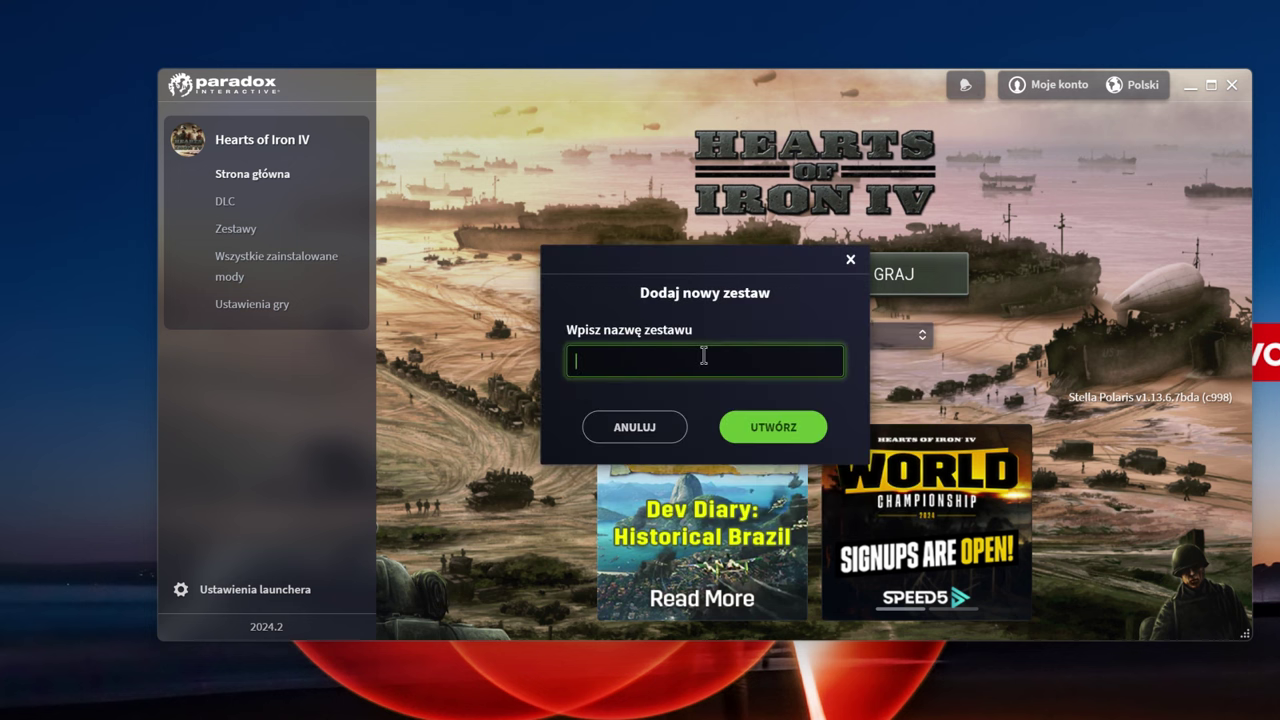
pyautogui.write('poradni')
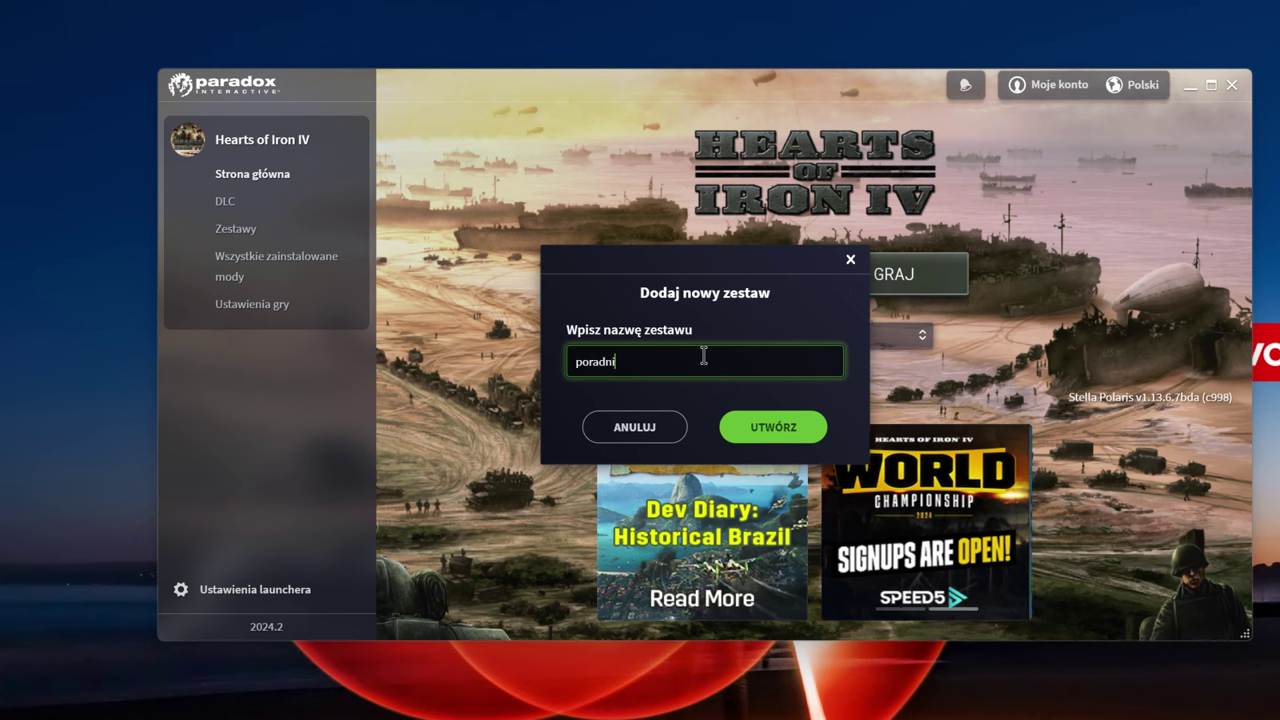
pyautogui.write('k')
pyautogui.click(803, 429)
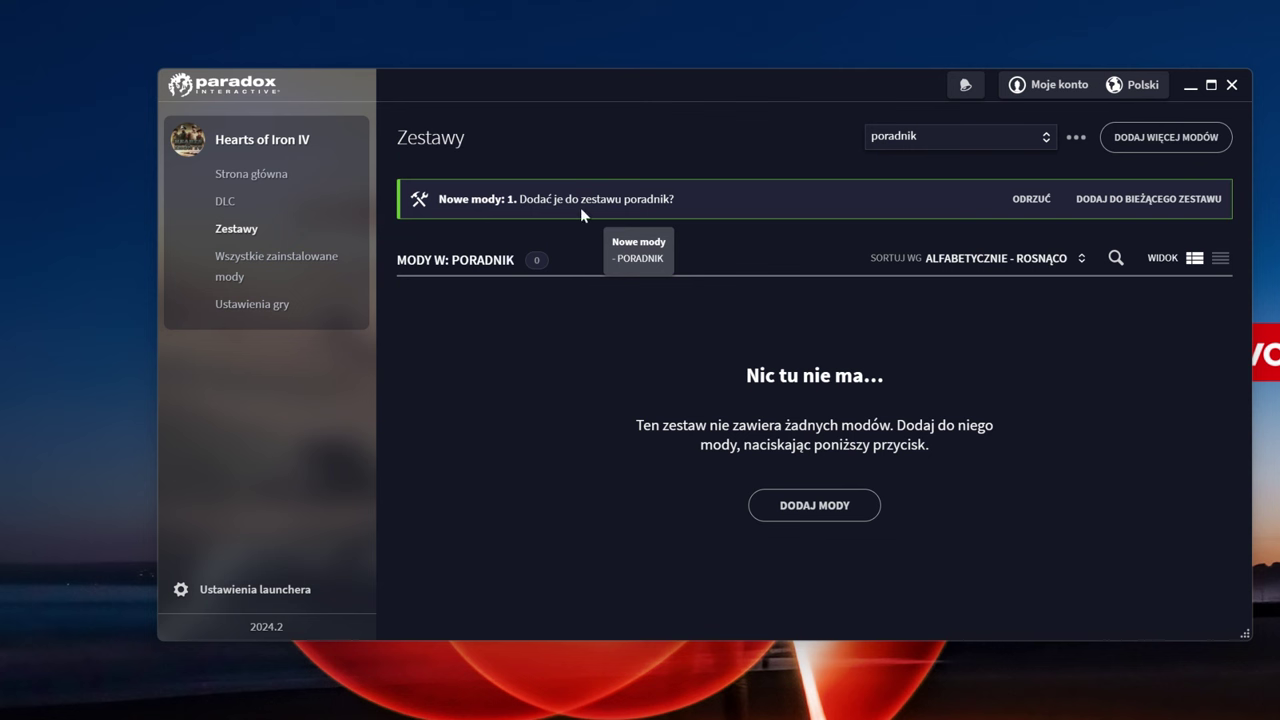
# Step: Add the new PORADNIK mod to the poradnik playset and return to the launcher's home page
pyautogui.click(1130, 198)
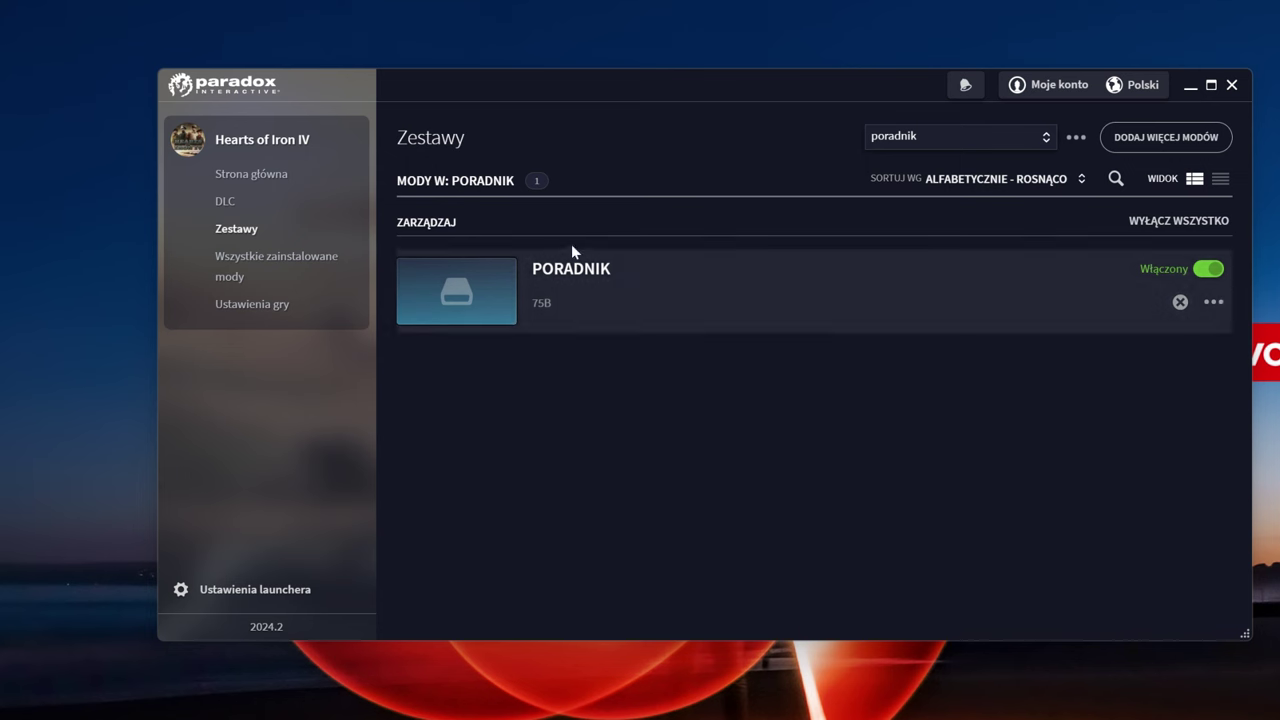
pyautogui.click(290, 177)
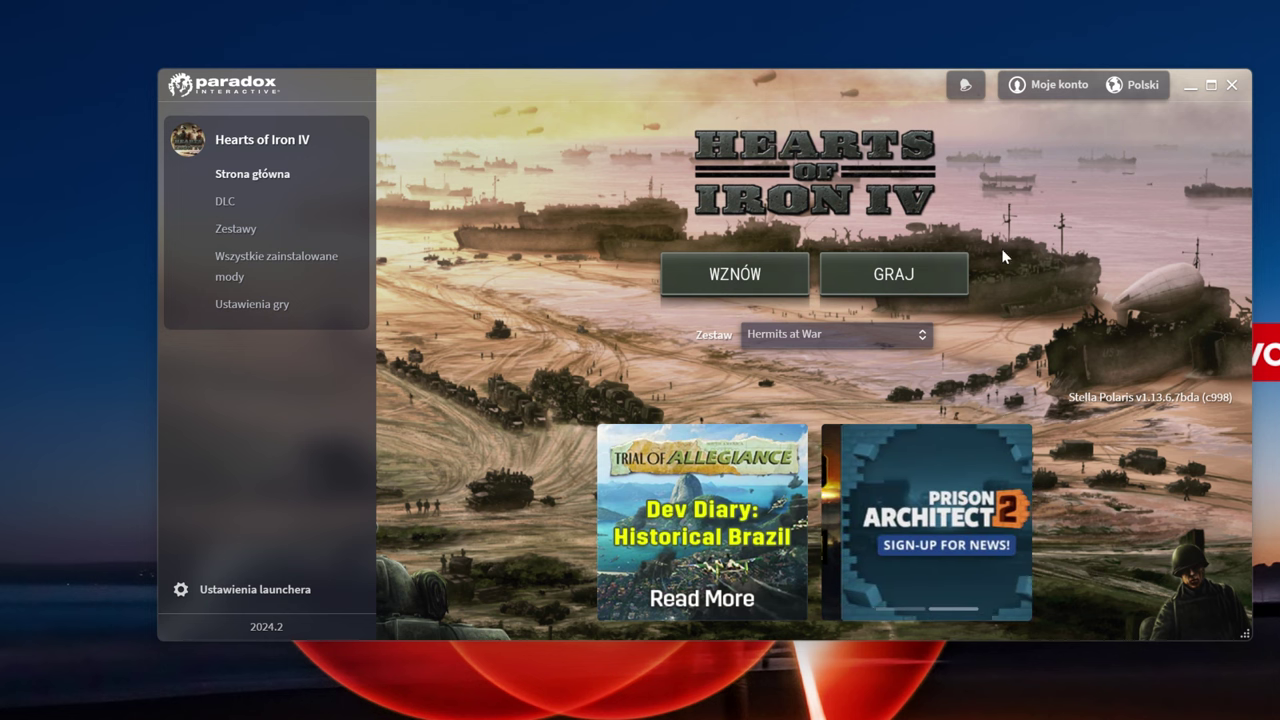
# Step: Minimise the launcher, switch to Steam, and browse the local files of Hearts of Iron IV
pyautogui.click(1192, 88)
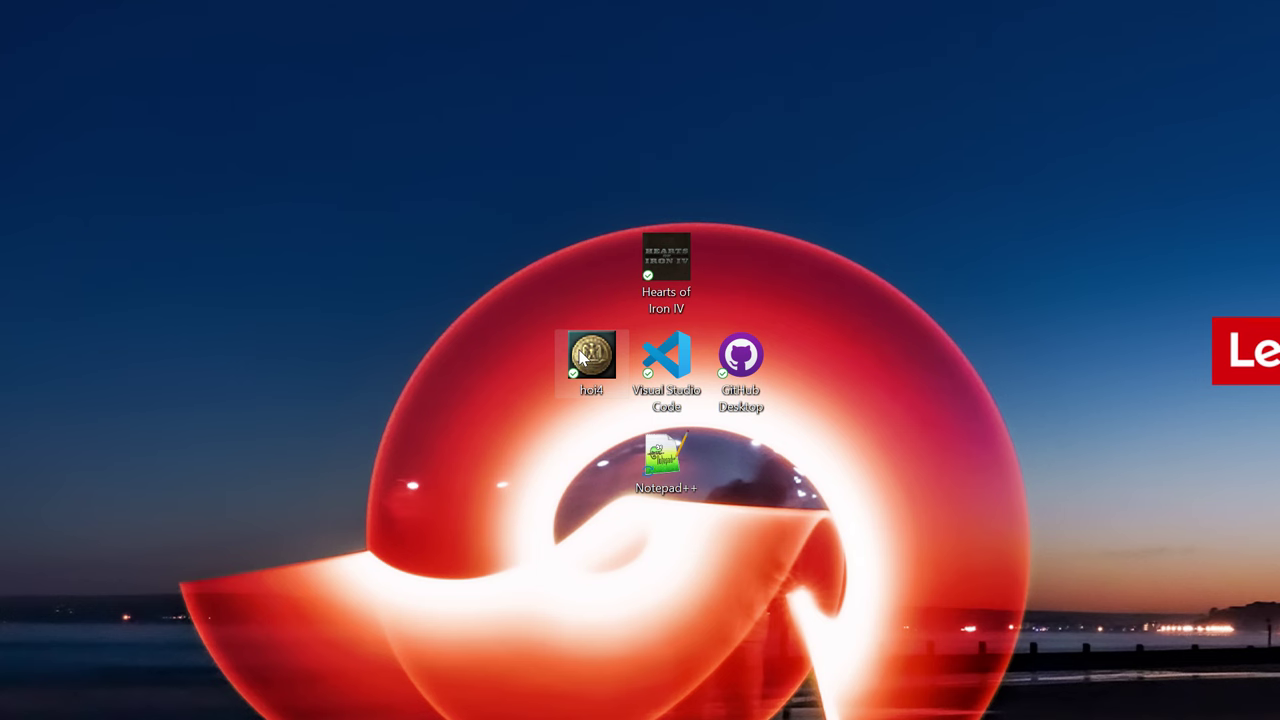
pyautogui.click(817, 708)
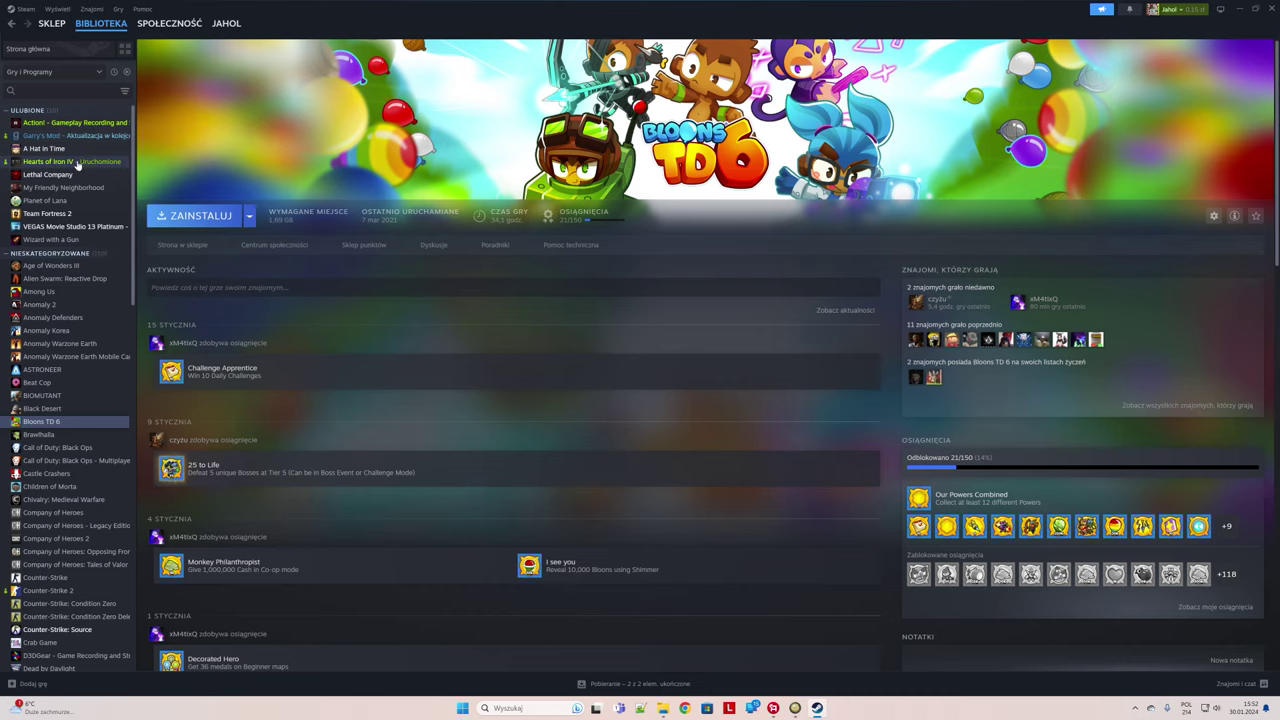
pyautogui.click(76, 163)
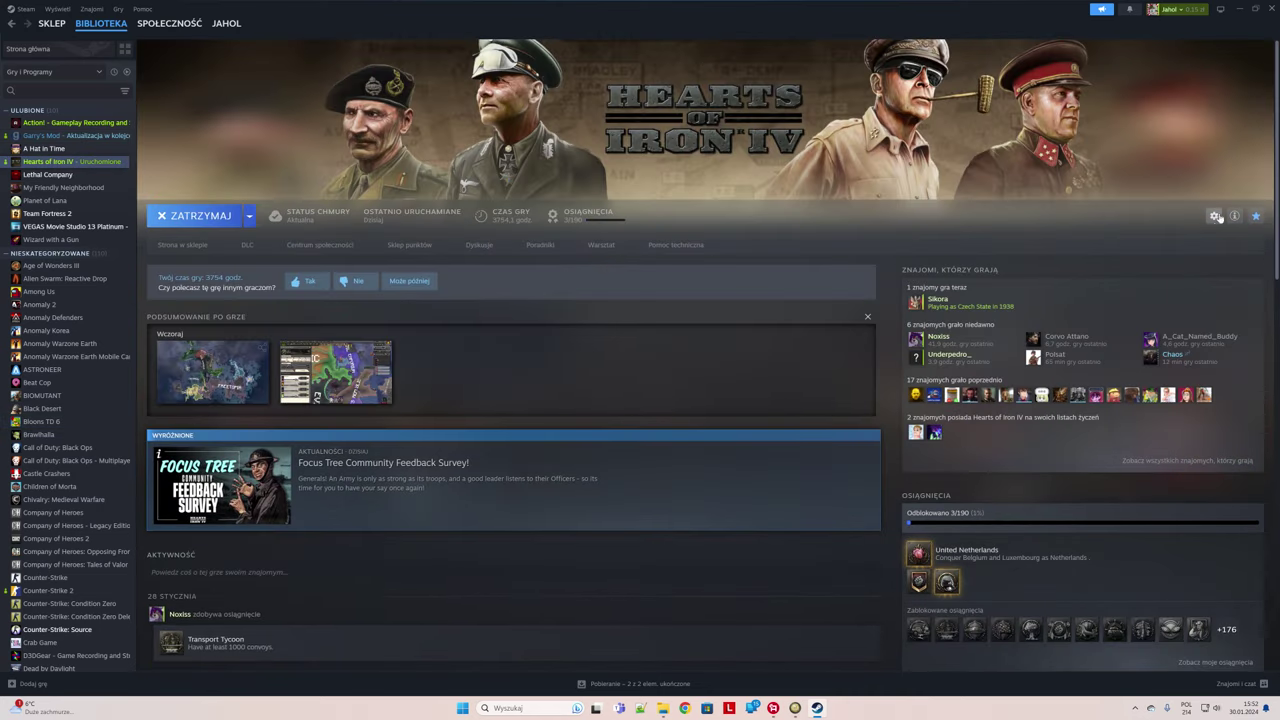
pyautogui.click(1216, 218)
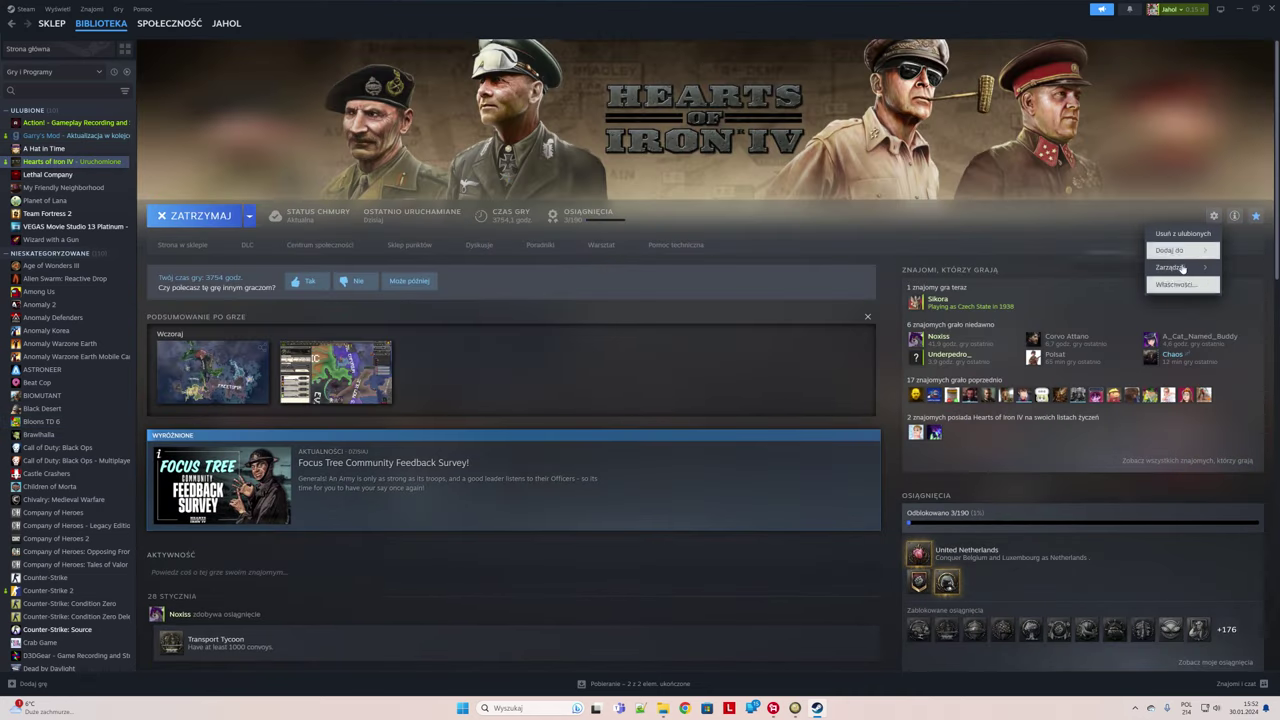
pyautogui.moveTo(1175, 267)
pyautogui.click(1111, 286)
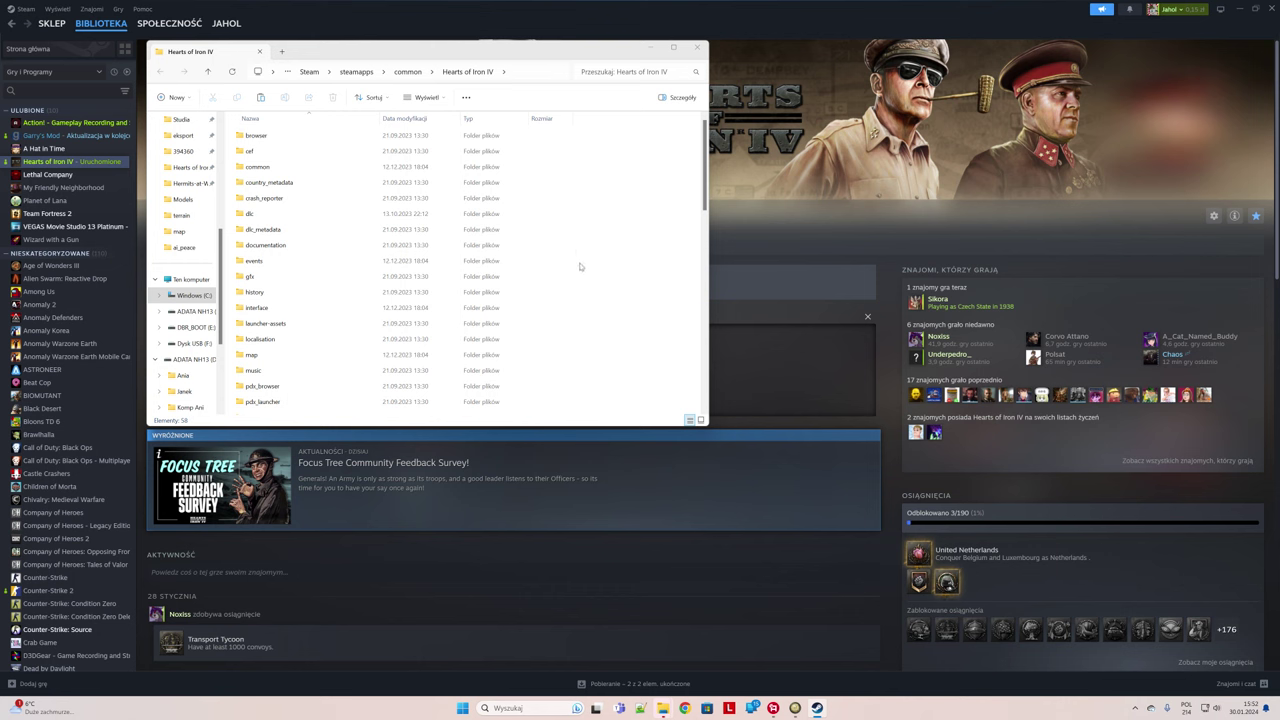
# Step: Locate the hoi4 application in the Hearts of Iron IV game folder and select it
pyautogui.scroll(-10, 595, 254)
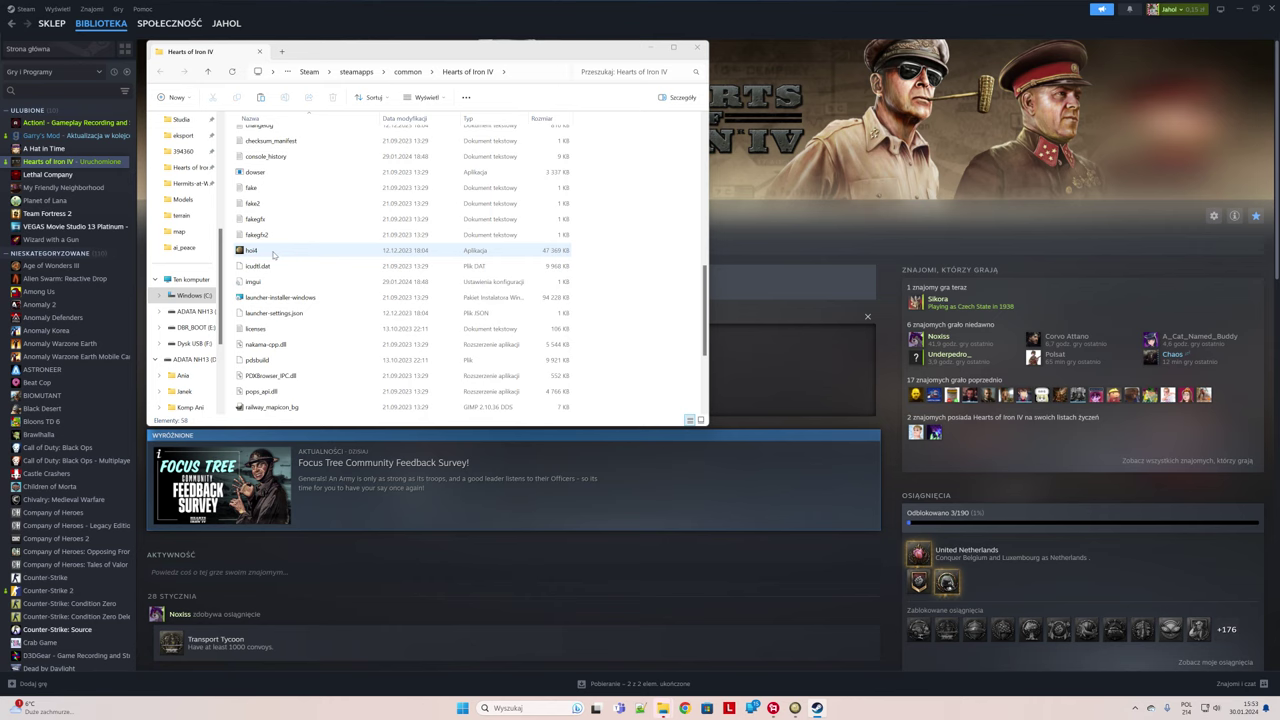
pyautogui.rightClick(266, 254)
pyautogui.click(290, 408)
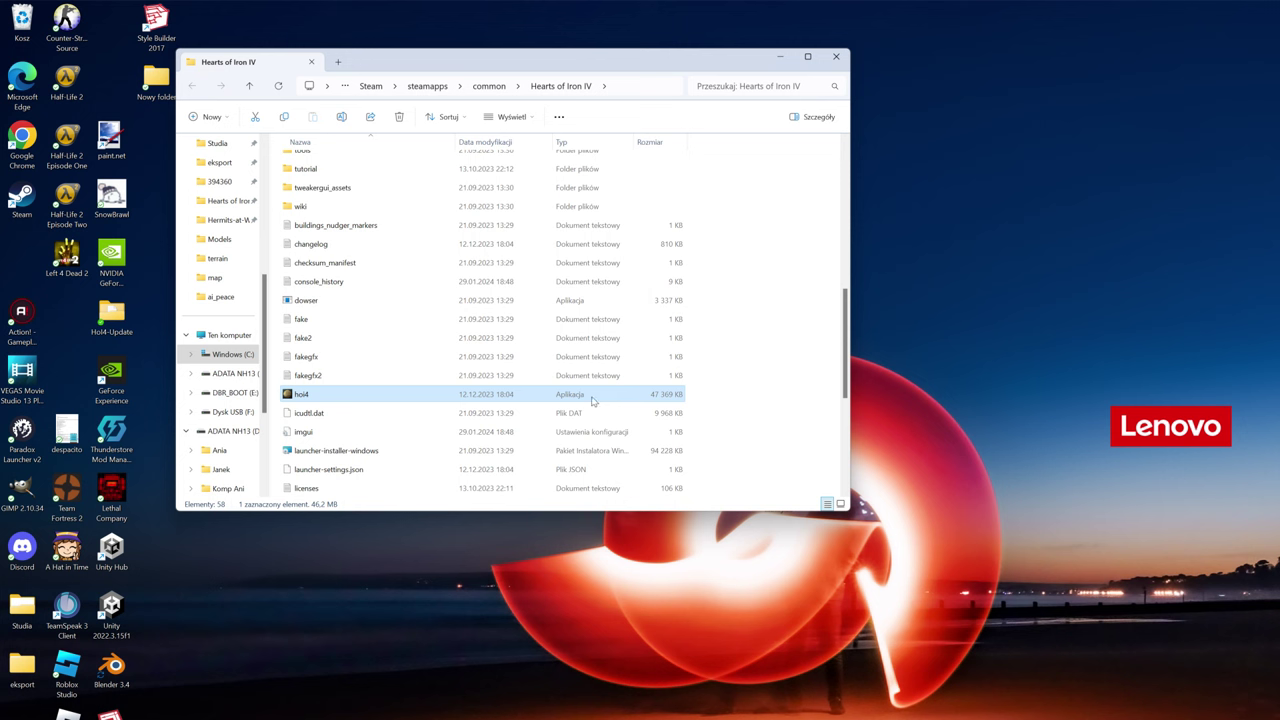
pyautogui.rightClick(726, 423)
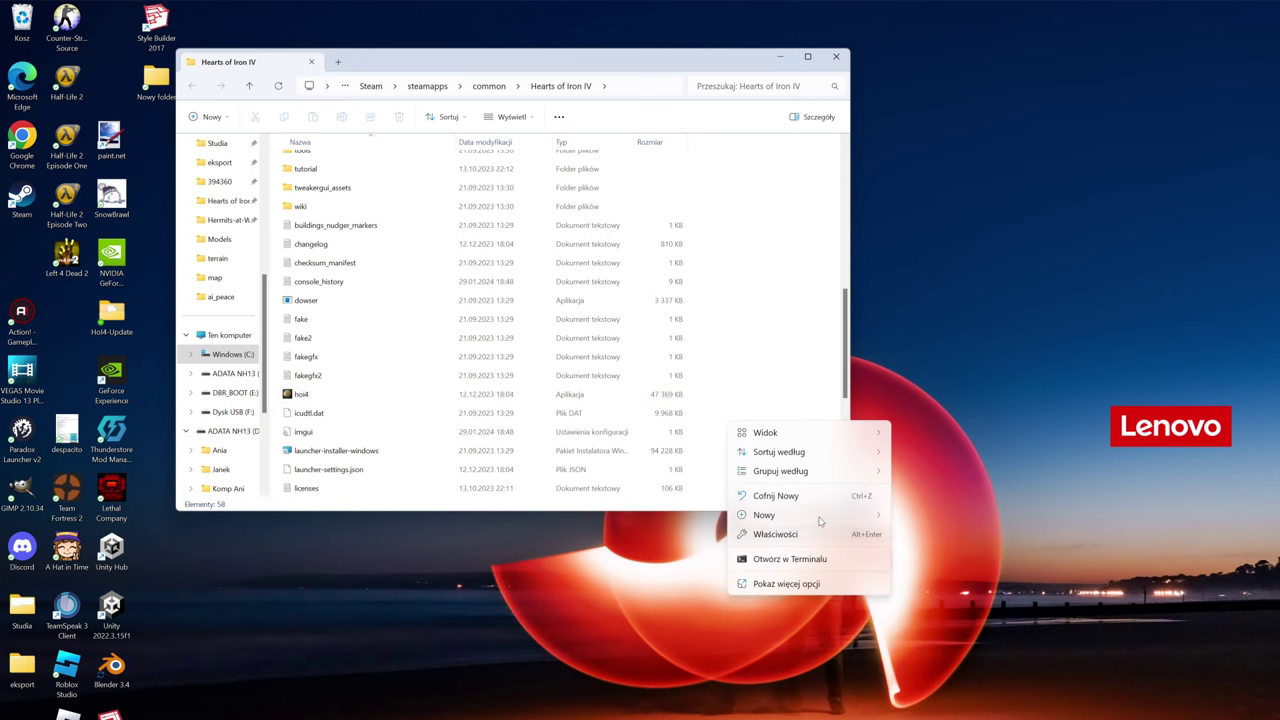
pyautogui.moveTo(819, 521)
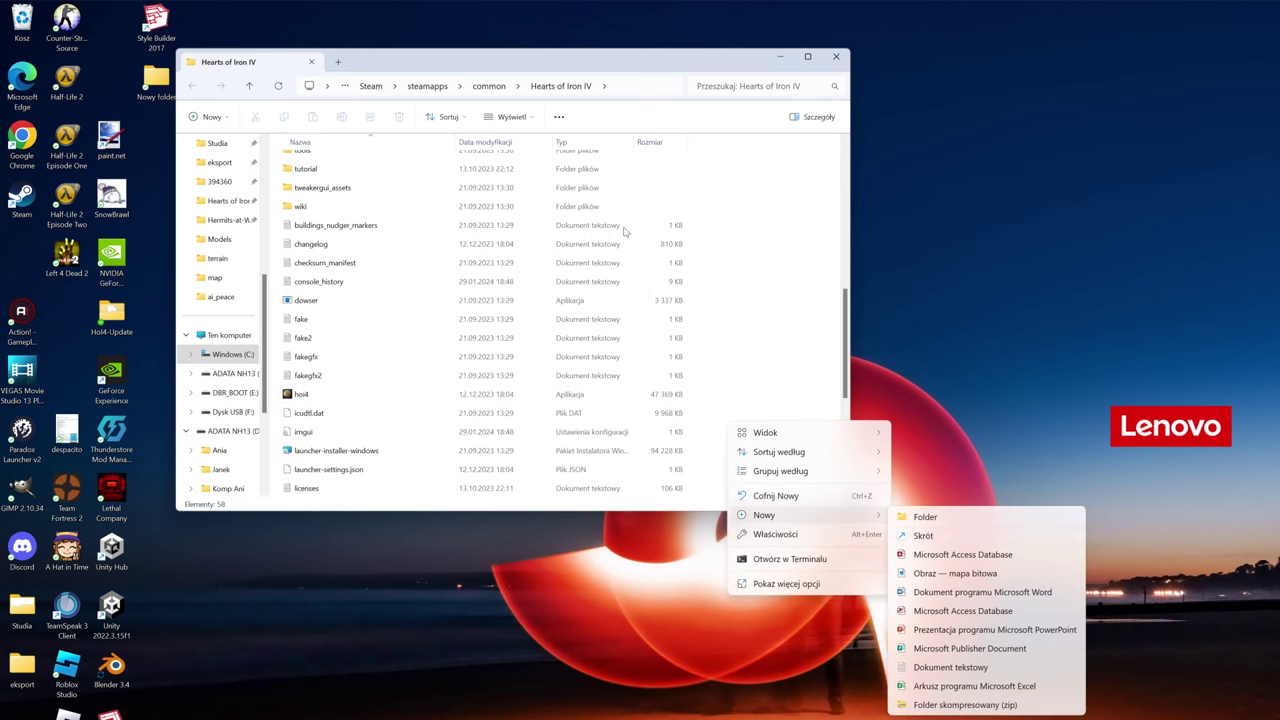
pyautogui.rightClick(383, 398)
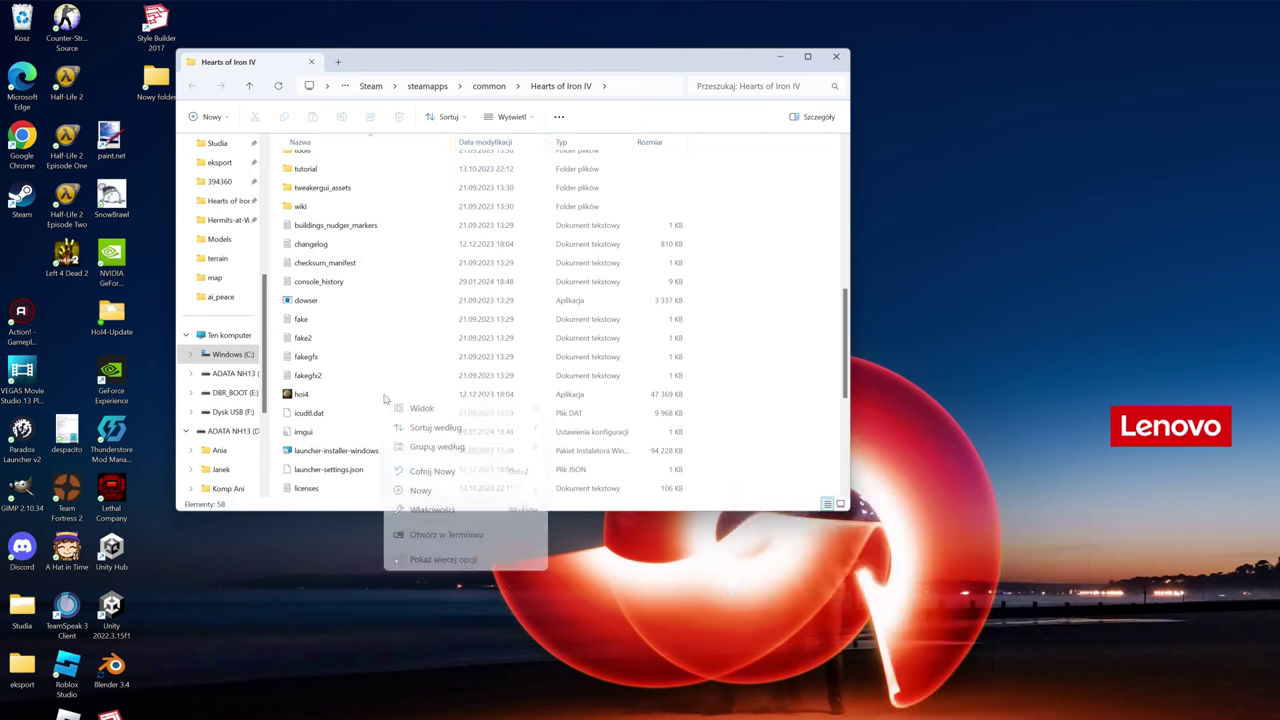
pyautogui.rightClick(303, 397)
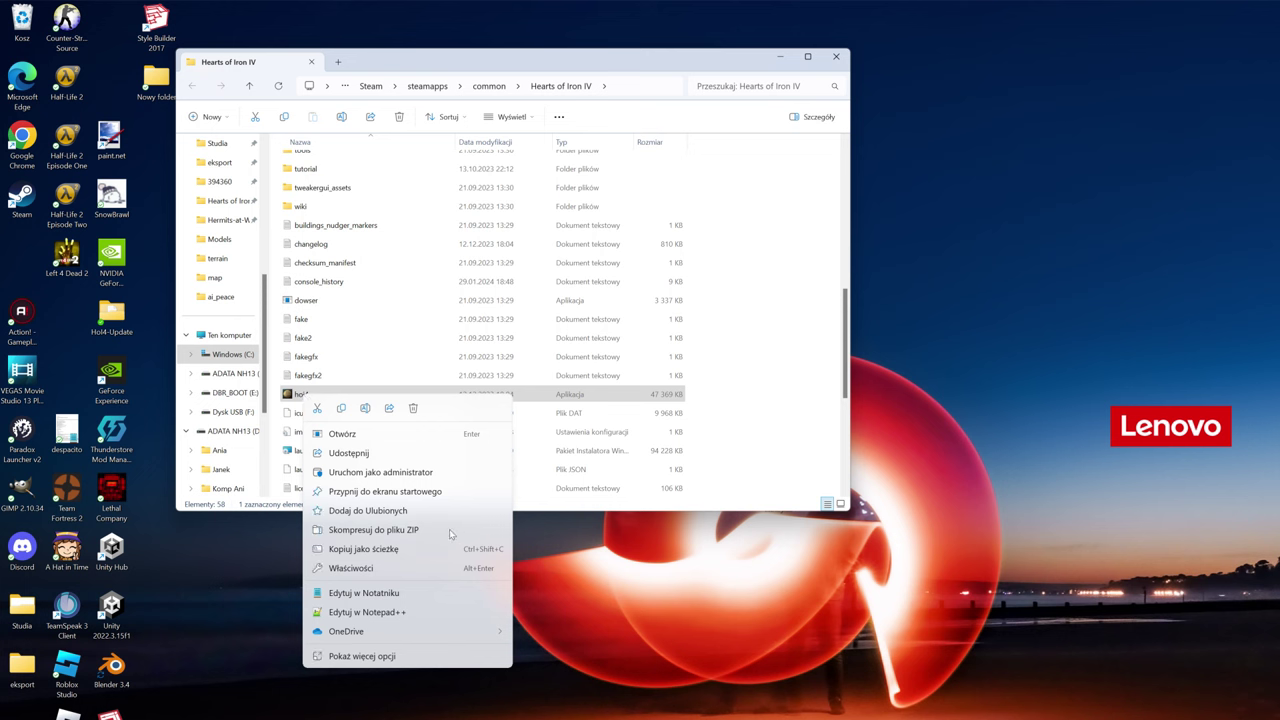
pyautogui.click(387, 551)
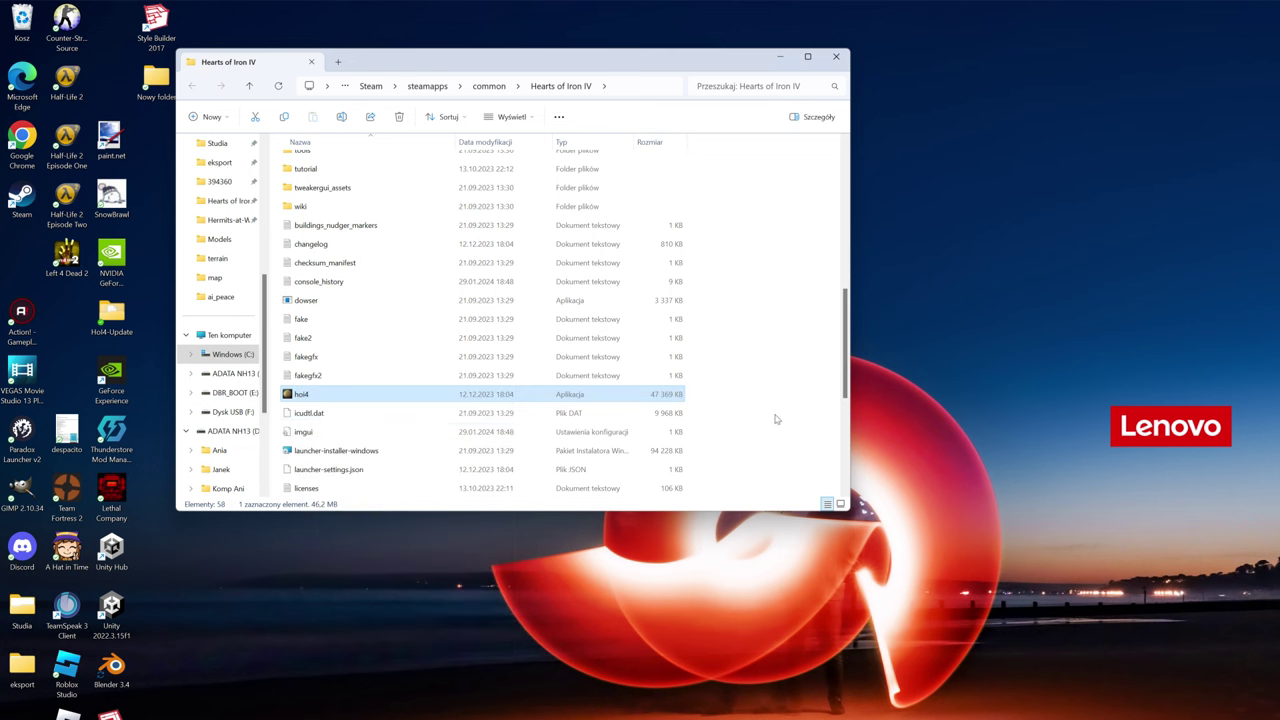
# Step: Create a shortcut to the hoi4 application inside the game folder
pyautogui.rightClick(443, 400)
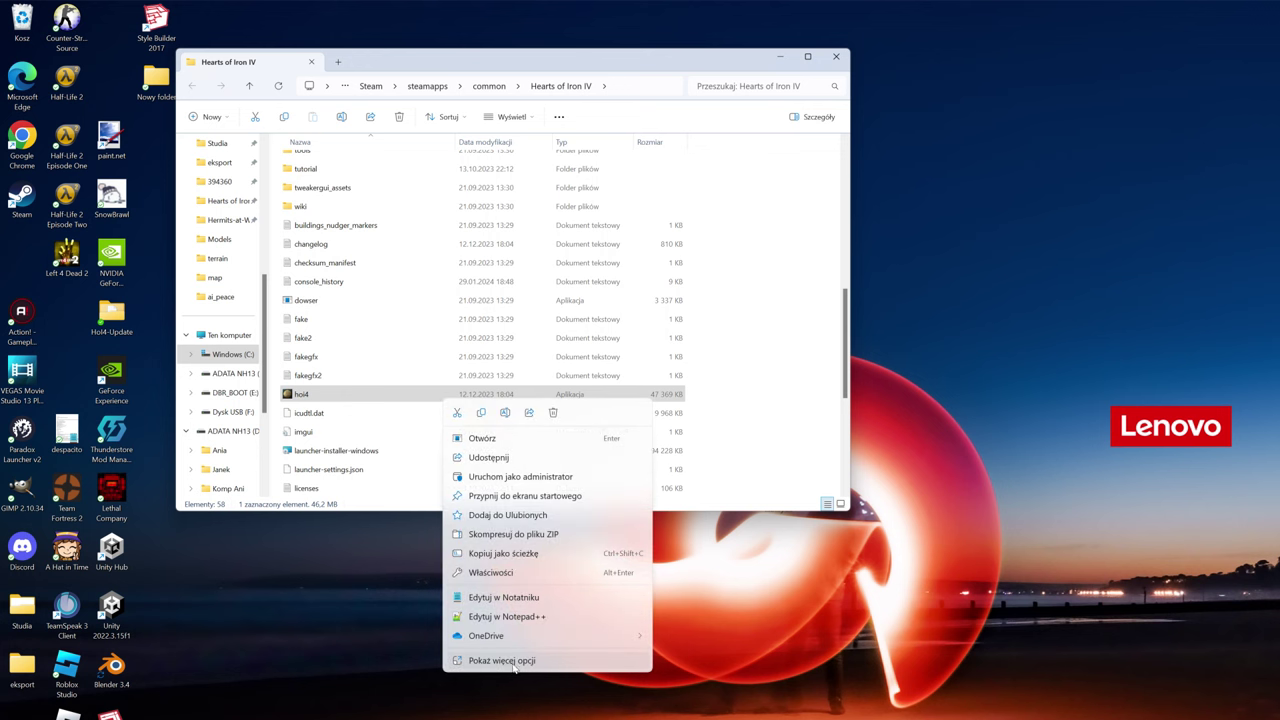
pyautogui.click(514, 668)
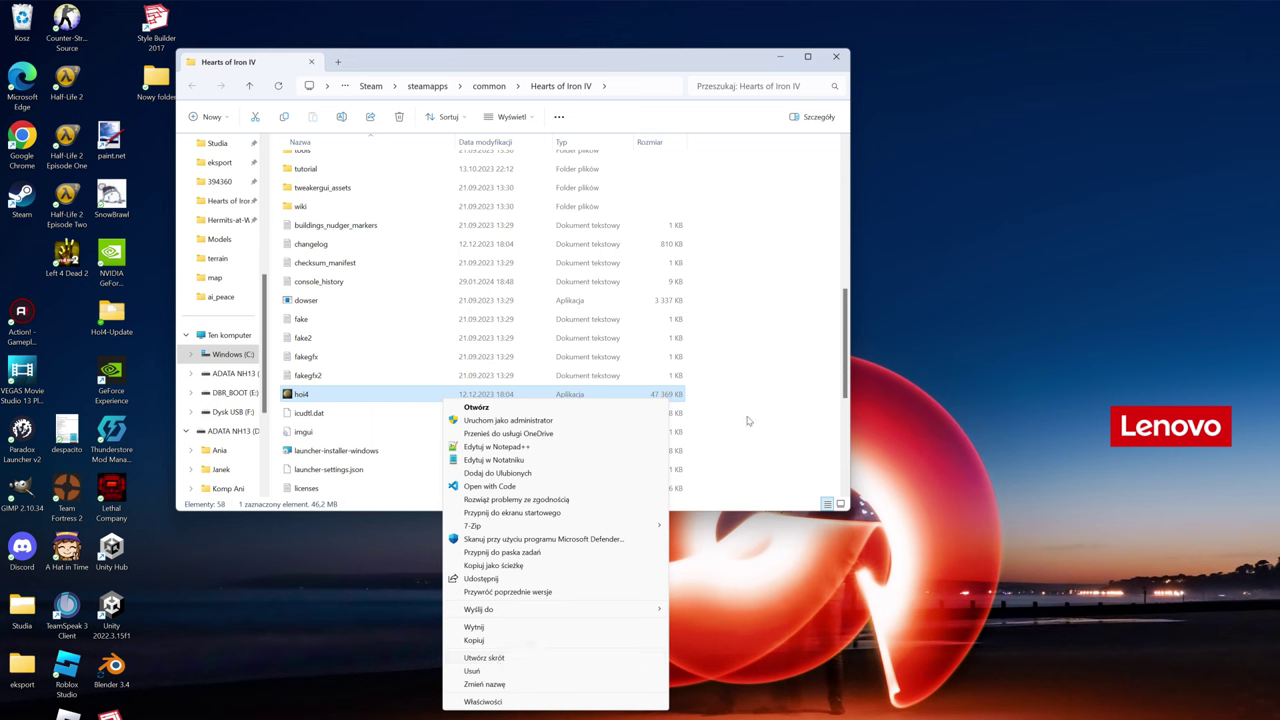
pyautogui.click(484, 657)
# Step: Append -debug after the closing quote of the hoi4 shortcut's target path, and save its properties
pyautogui.scroll(-5, 476, 425)
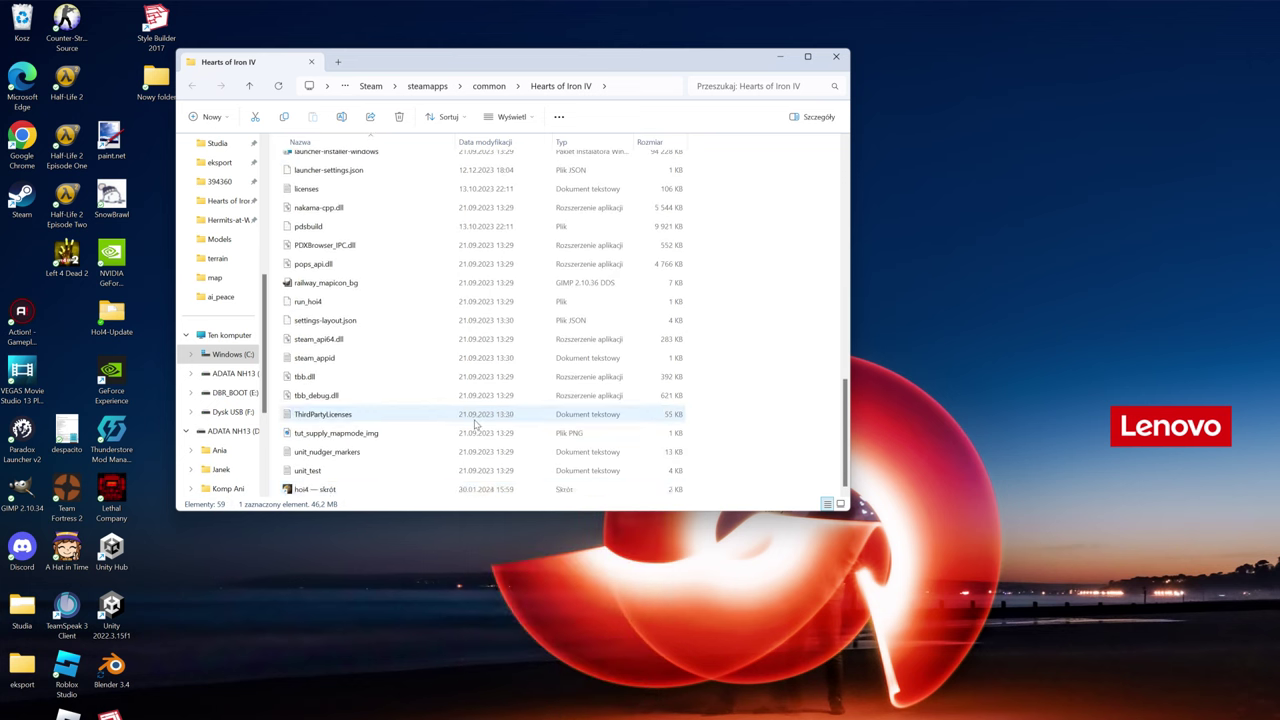
pyautogui.click(328, 493)
pyautogui.rightClick(328, 495)
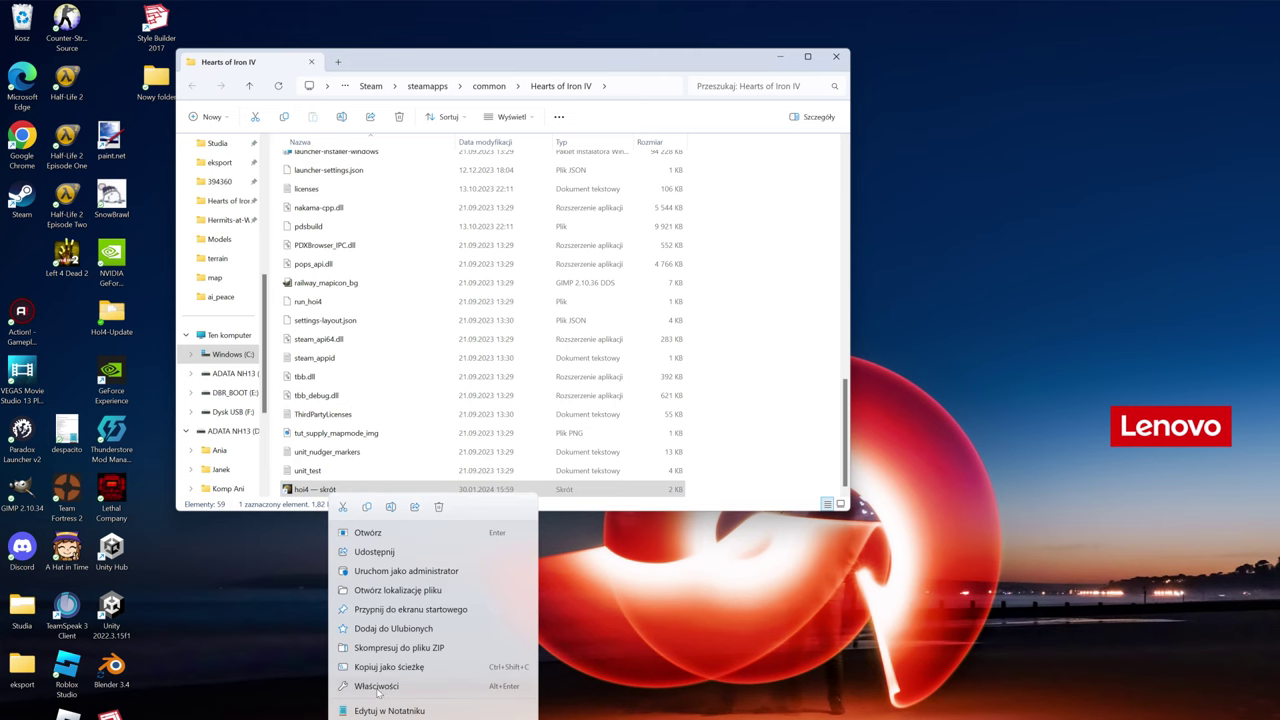
pyautogui.click(377, 688)
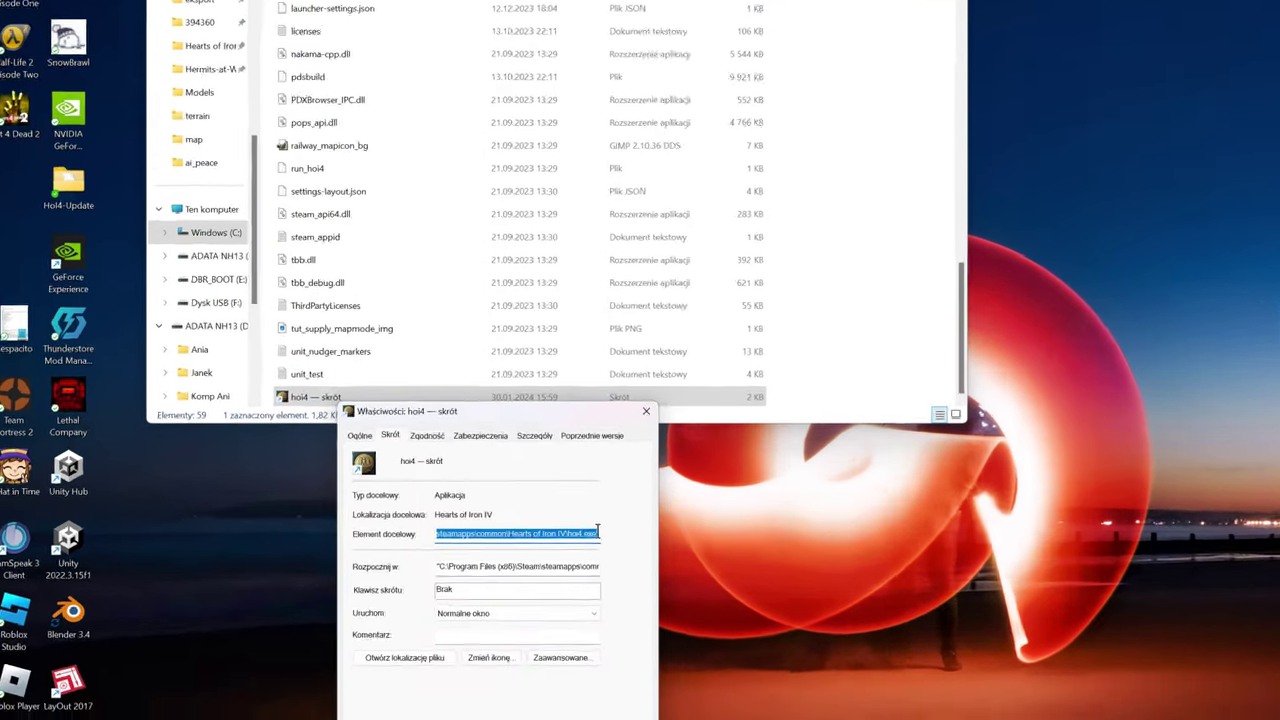
pyautogui.click(551, 603)
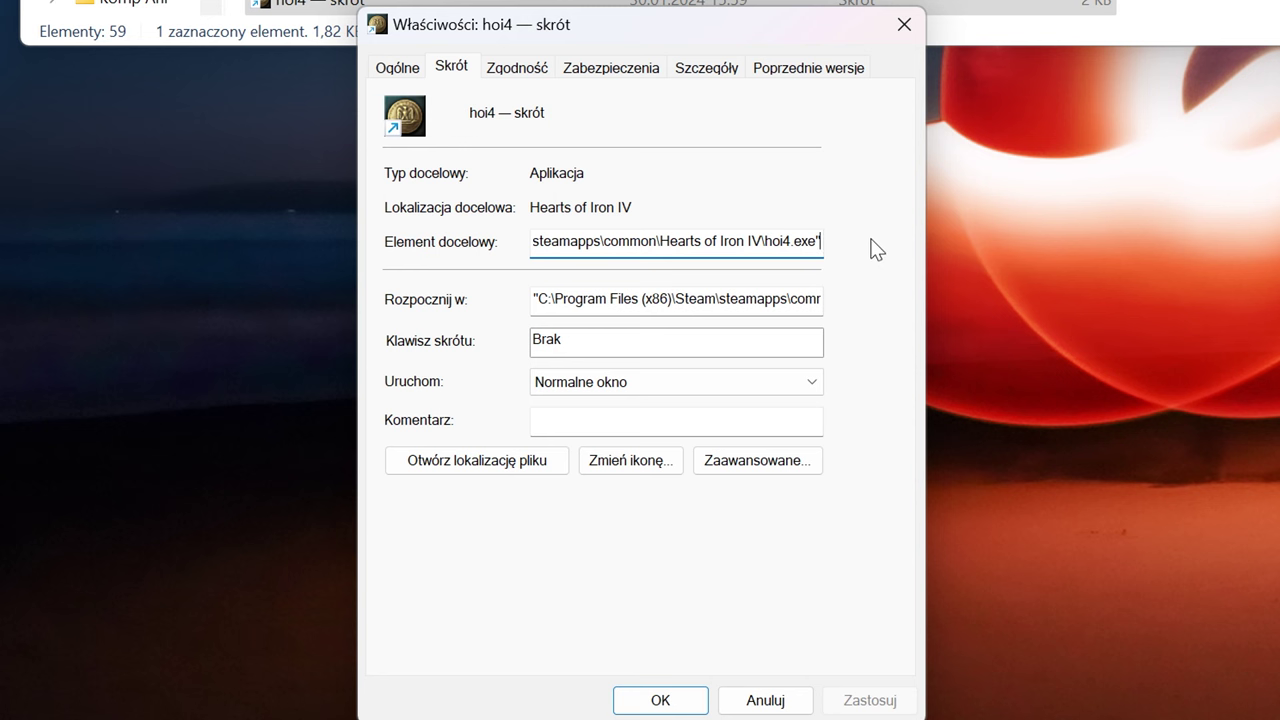
pyautogui.write('-debug')
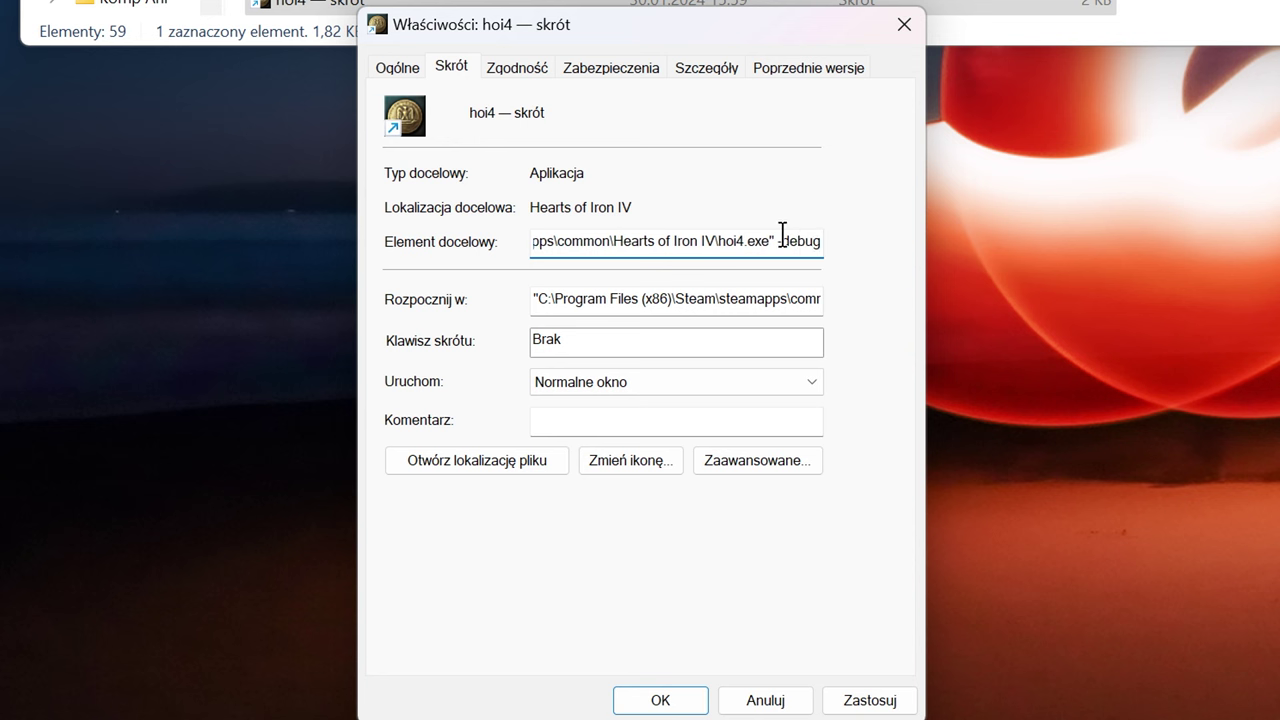
pyautogui.click(869, 700)
pyautogui.click(662, 700)
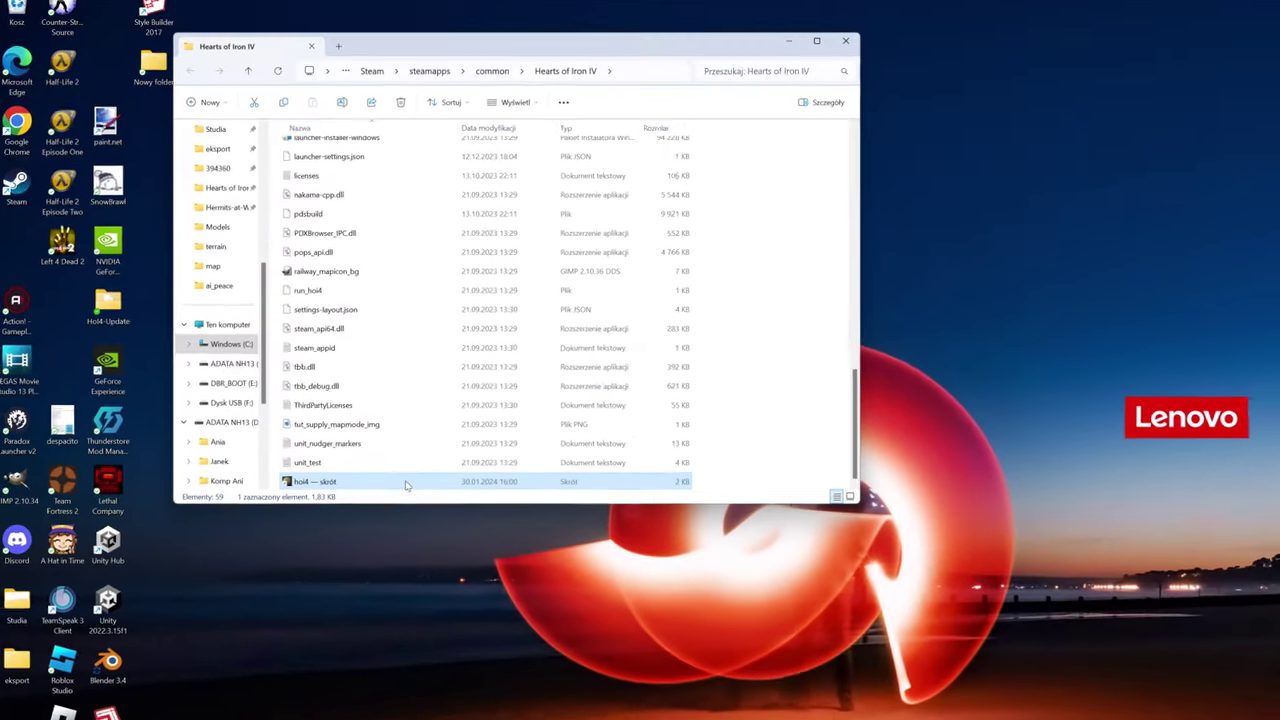
# Step: Launch the game from the hoi4 debug shortcut, then close the duplicate error log tabs and the log window
pyautogui.doubleClick(405, 485)
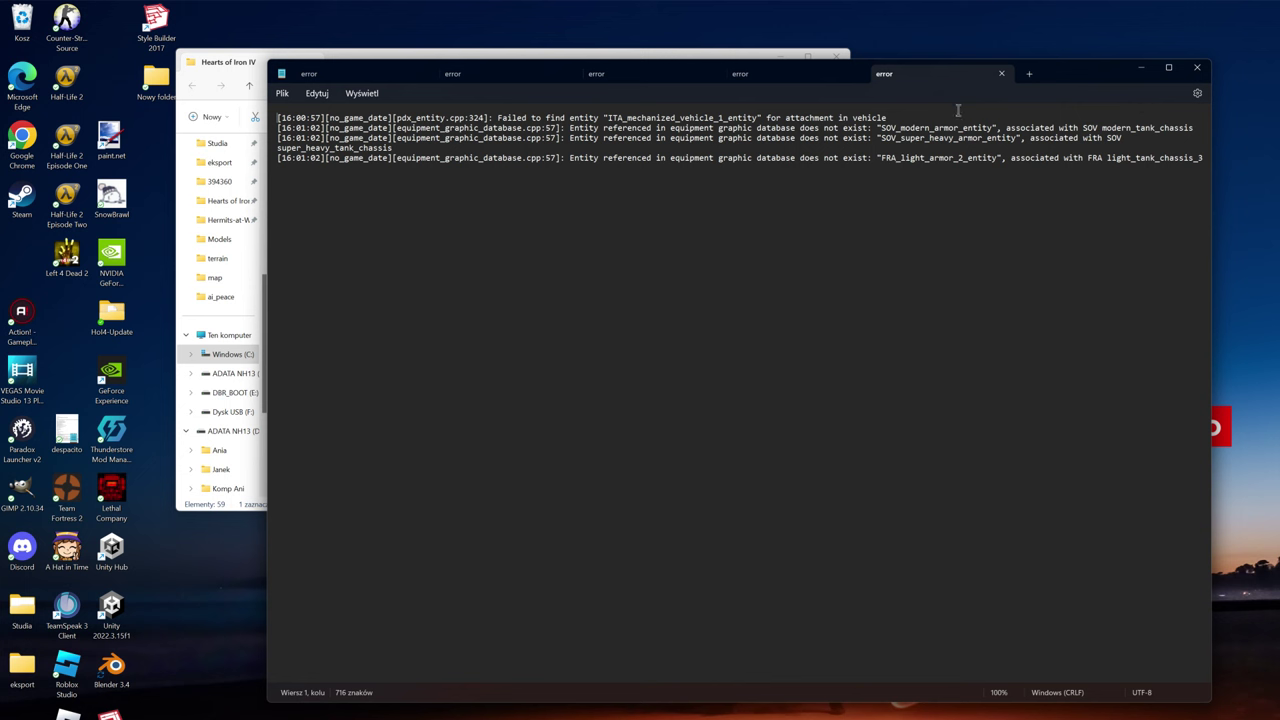
pyautogui.rightClick(933, 72)
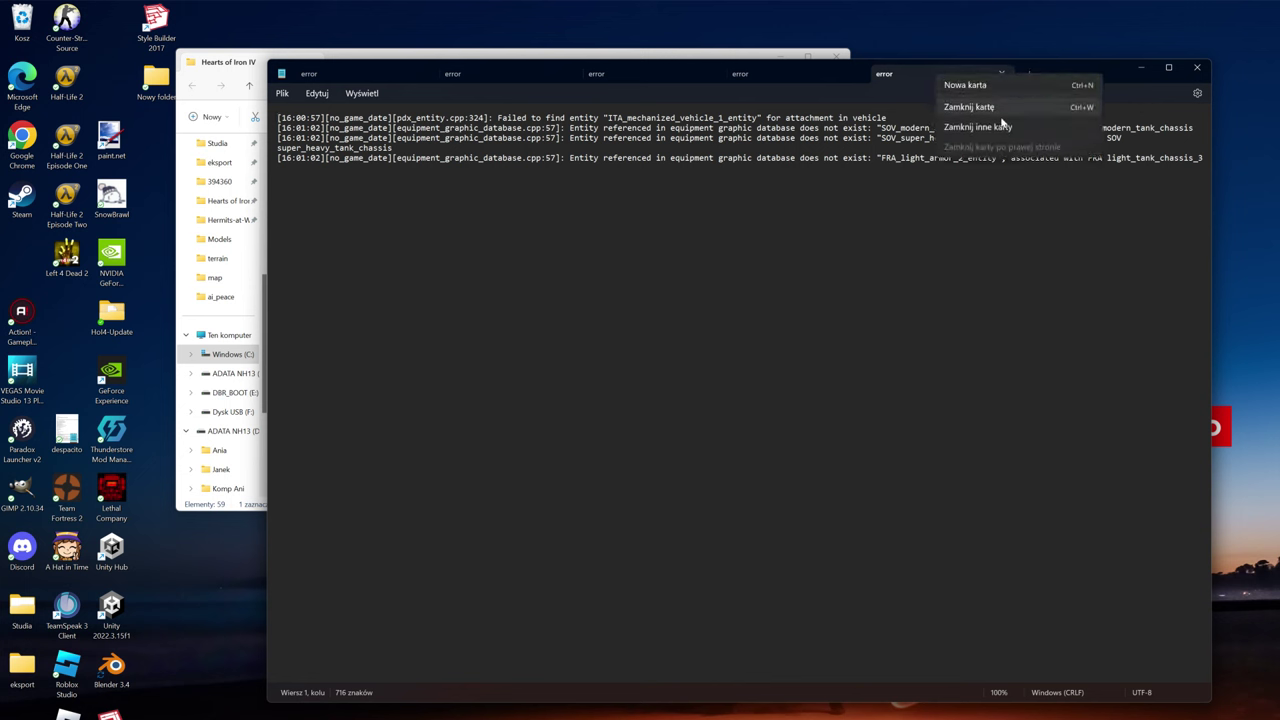
pyautogui.click(987, 126)
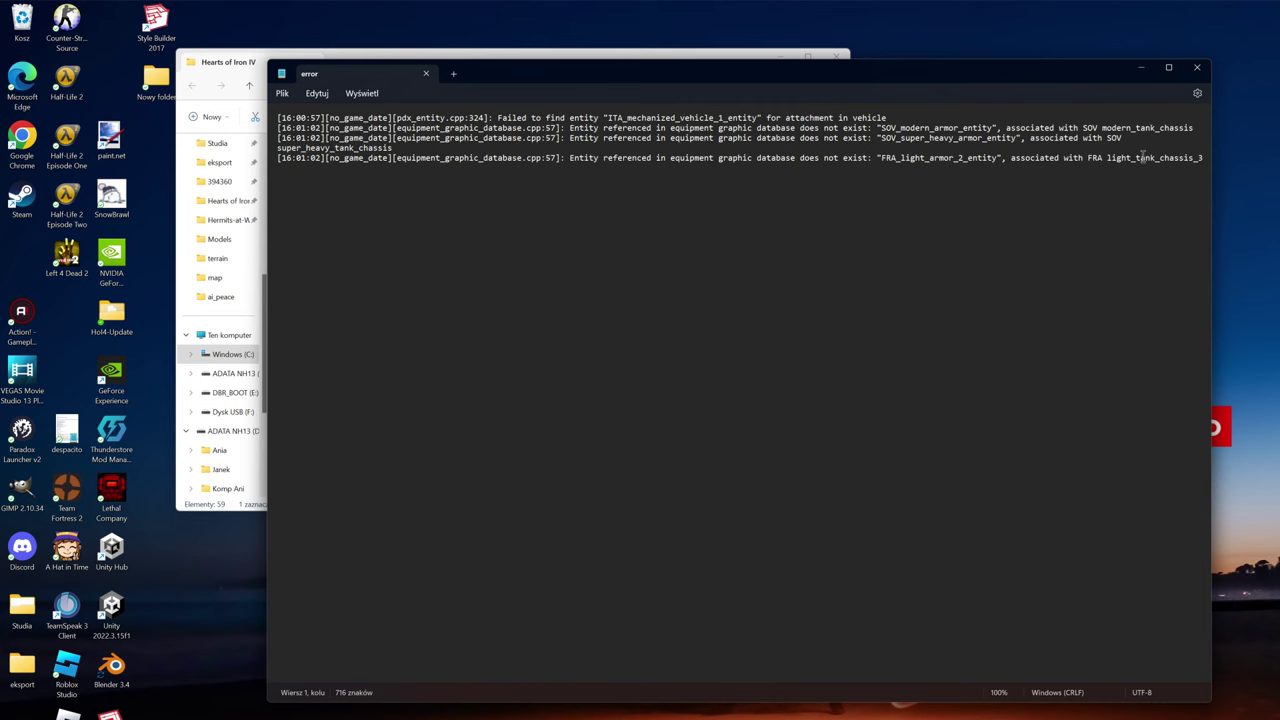
pyautogui.click(1196, 70)
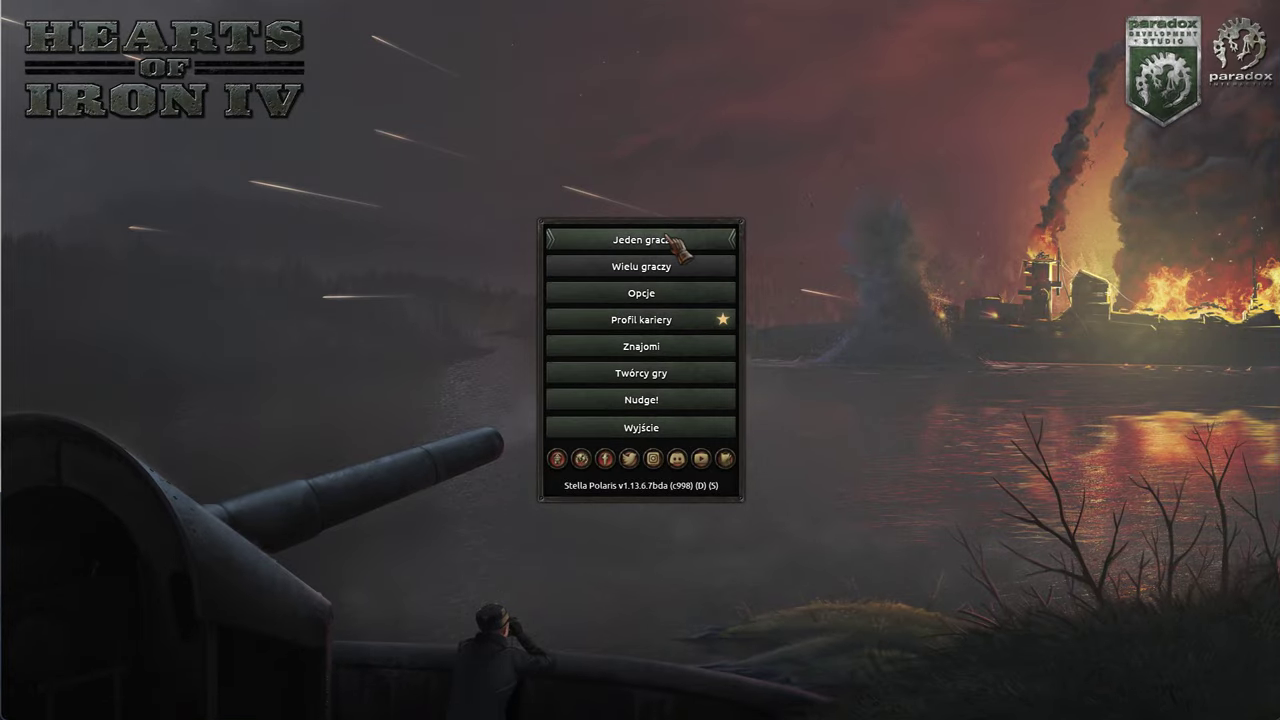
# Step: Start a new single-player game as Poland in the 1936 scenario Nadciągająca burza
pyautogui.click(690, 241)
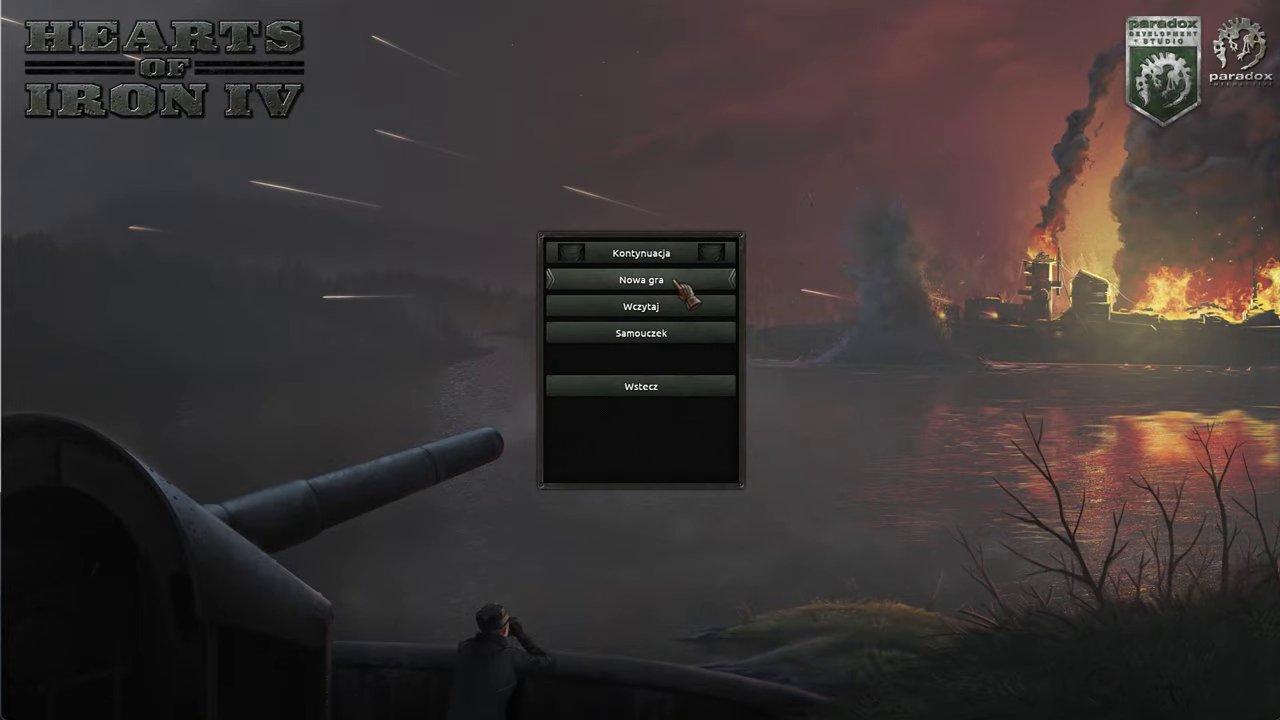
pyautogui.click(686, 290)
pyautogui.click(760, 510)
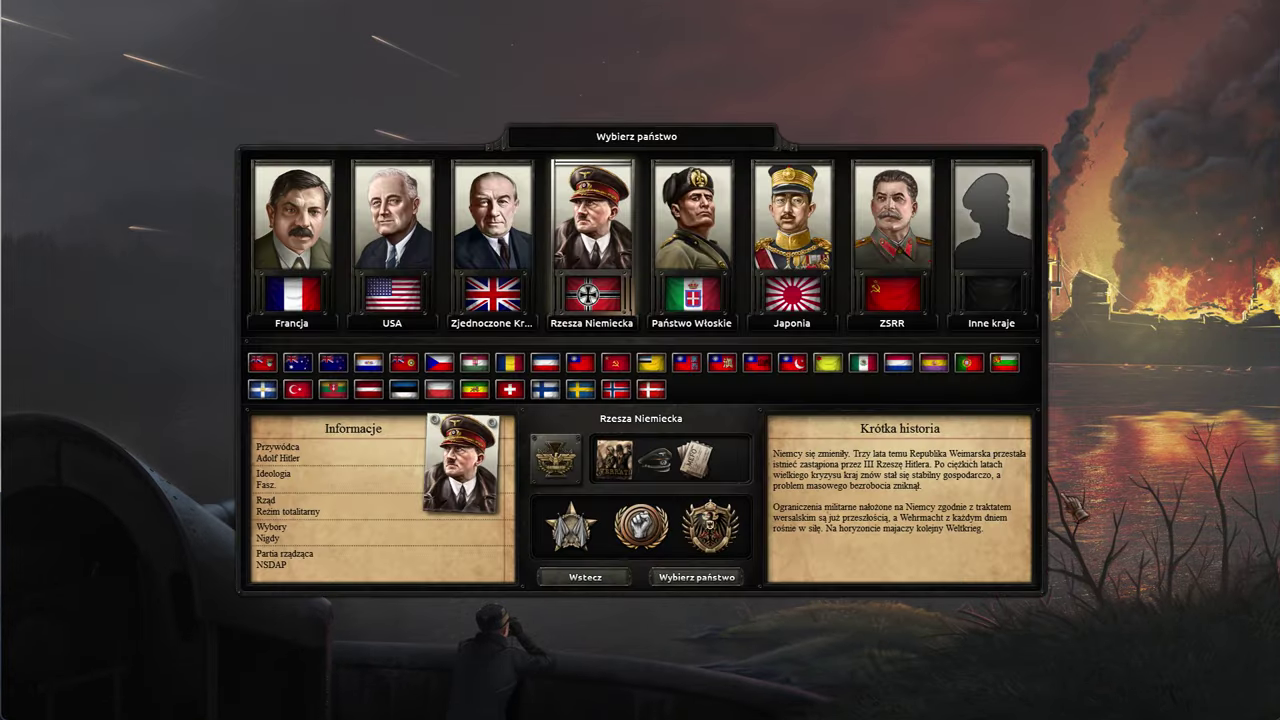
pyautogui.click(292, 235)
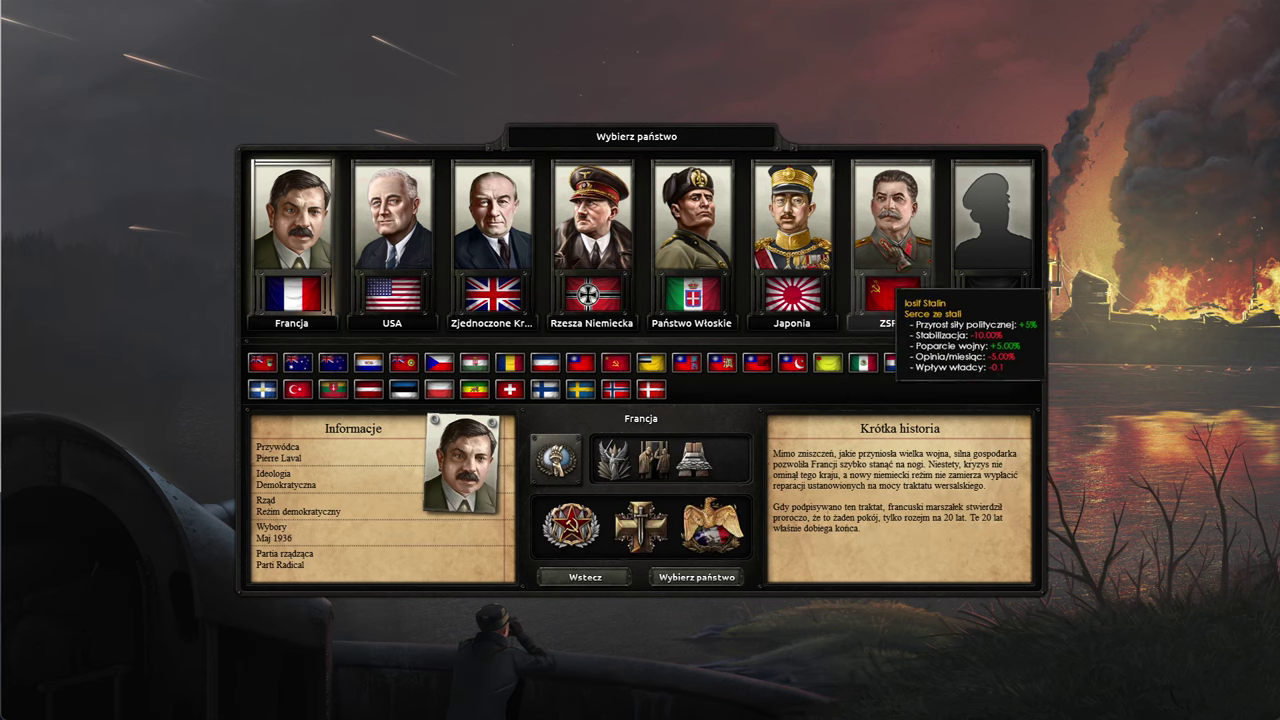
pyautogui.click(440, 390)
pyautogui.click(712, 578)
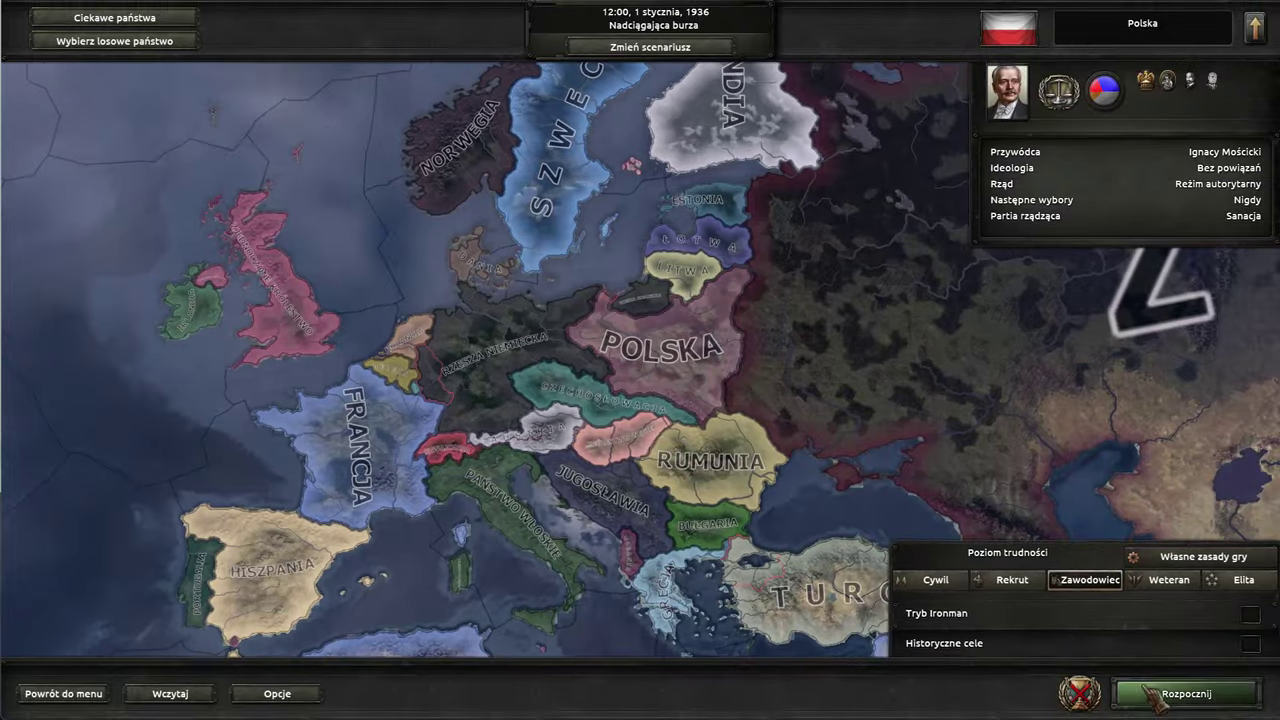
pyautogui.click(1162, 693)
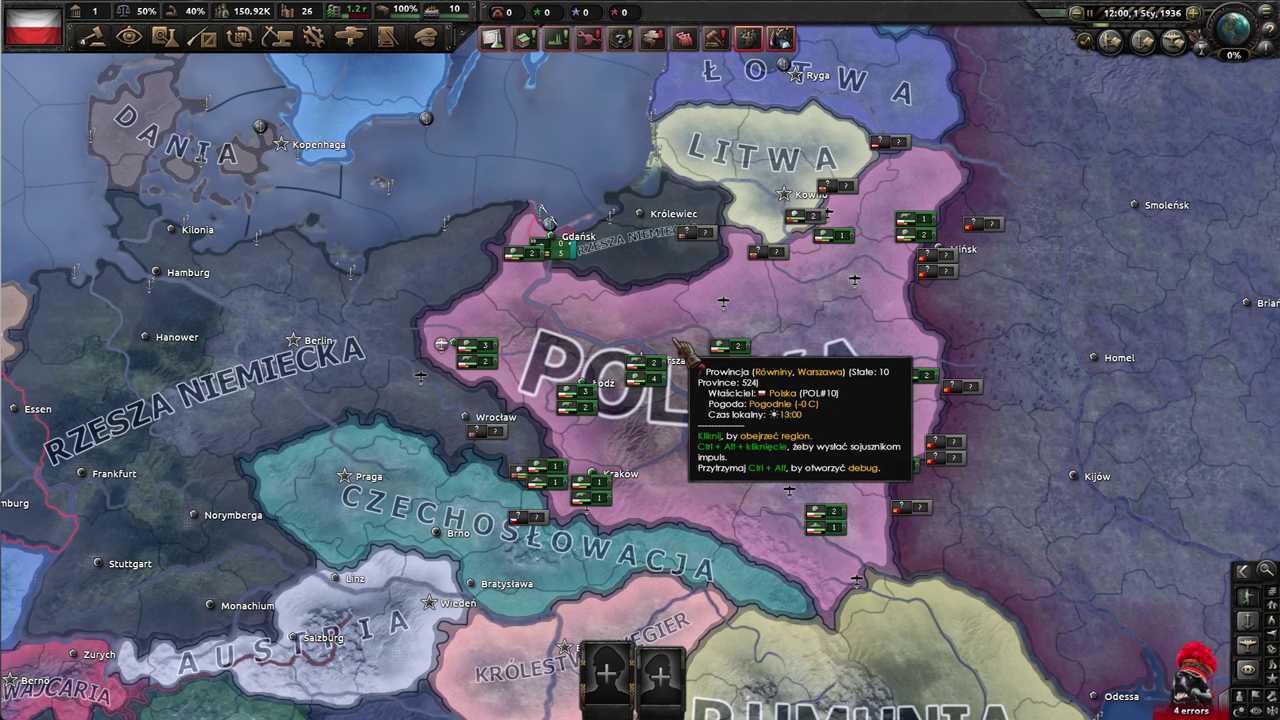
pyautogui.scroll(-5, 676, 340)
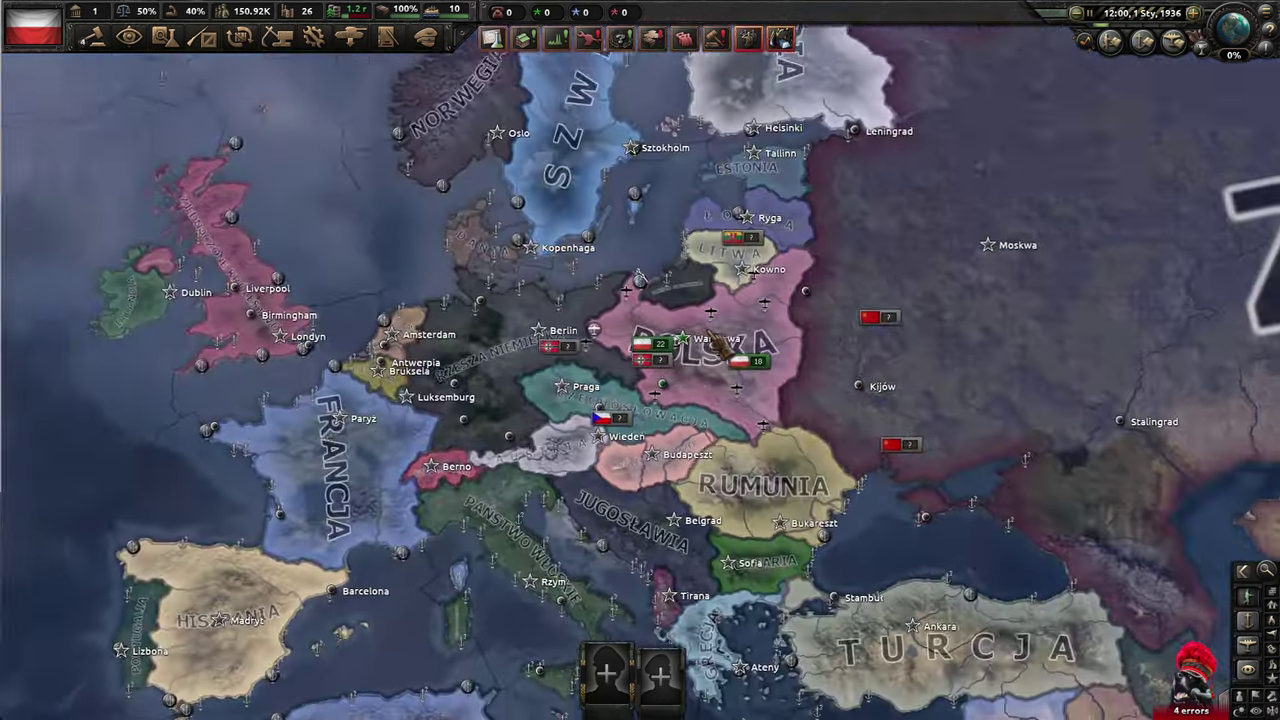
pyautogui.scroll(2, 715, 346)
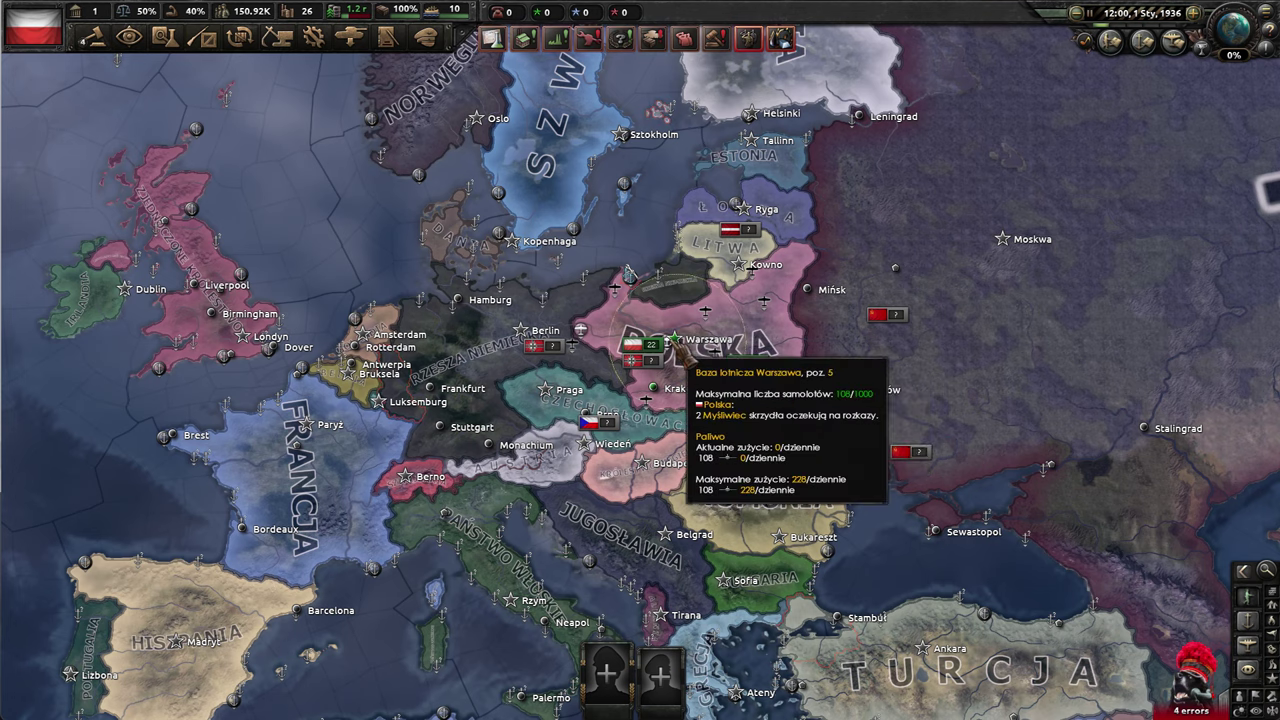
pyautogui.scroll(3, 676, 344)
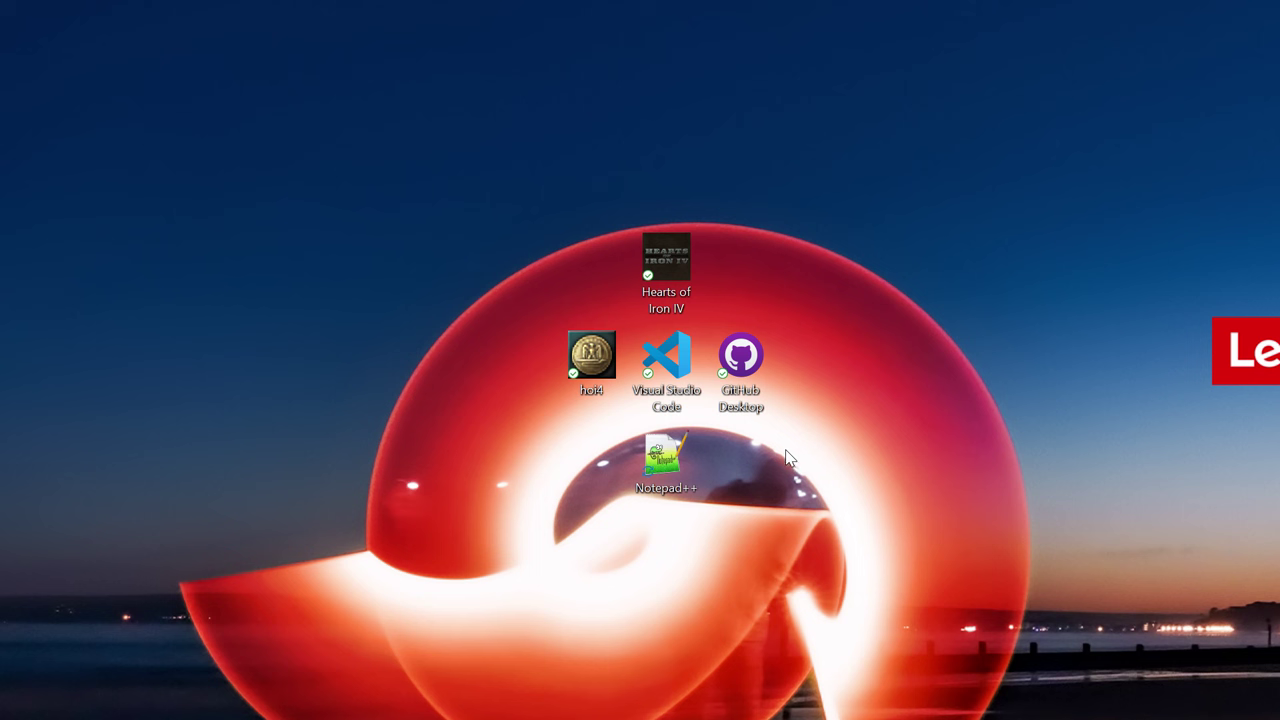
# Step: Open Visual Studio Code and examine the Hermits-at-War mod's world map preview at country and state level
pyautogui.doubleClick(668, 358)
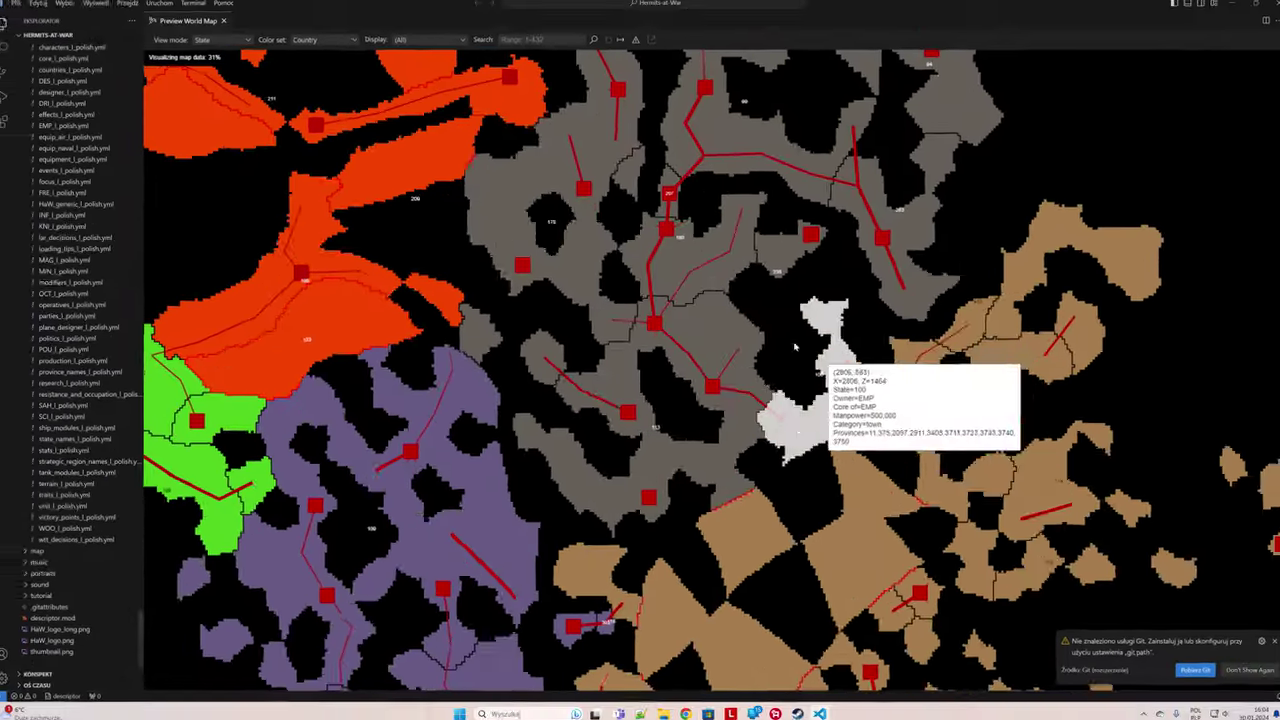
pyautogui.scroll(3, 791, 369)
pyautogui.scroll(-5, 791, 369)
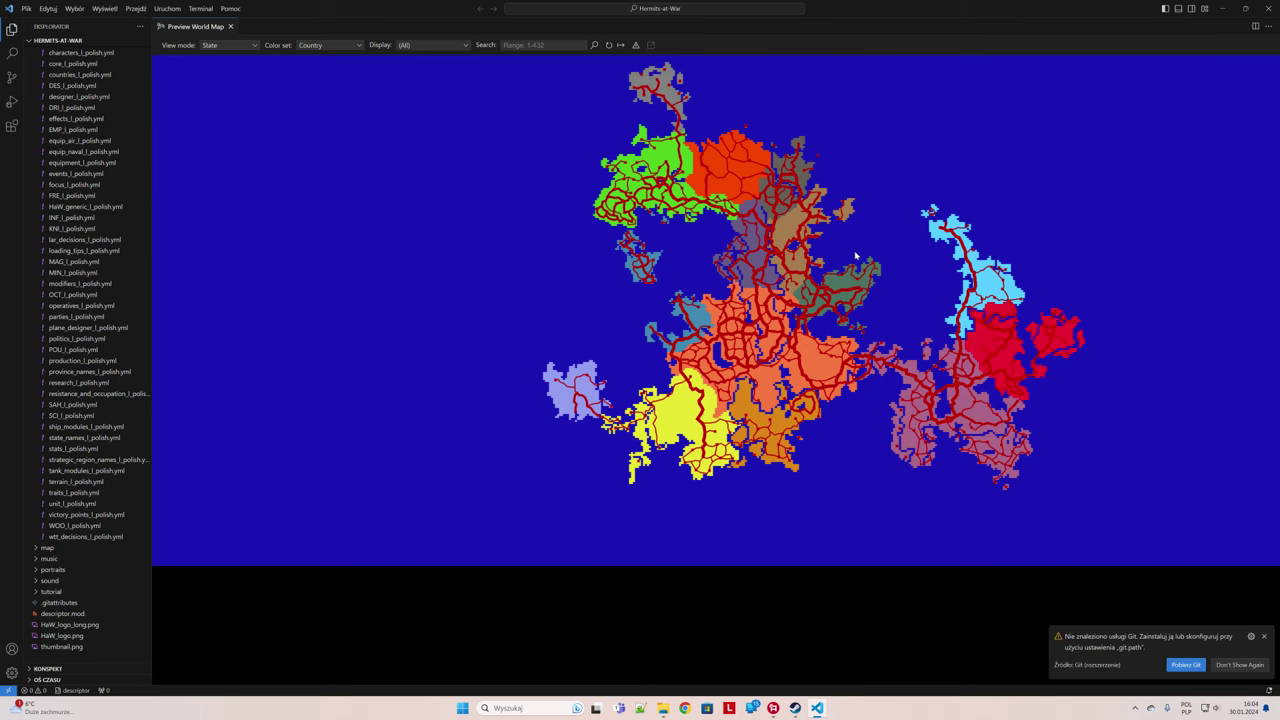
pyautogui.scroll(3, 855, 256)
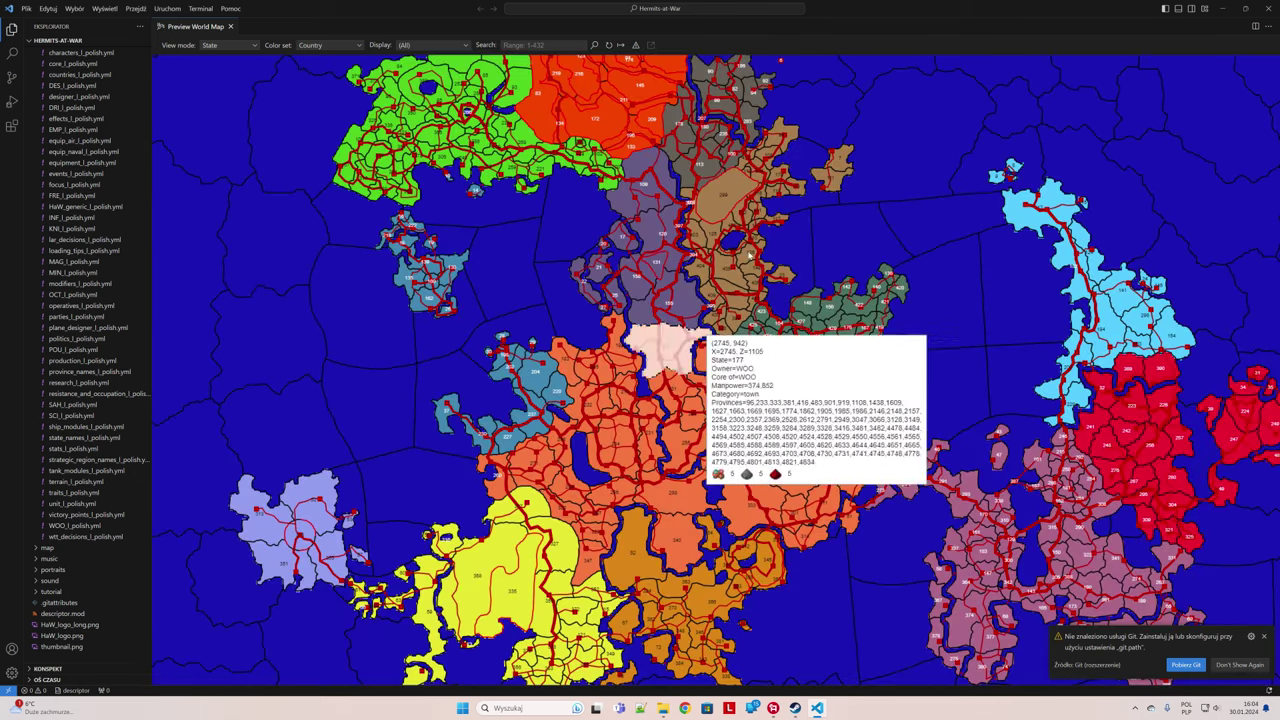
pyautogui.scroll(-5, 782, 320)
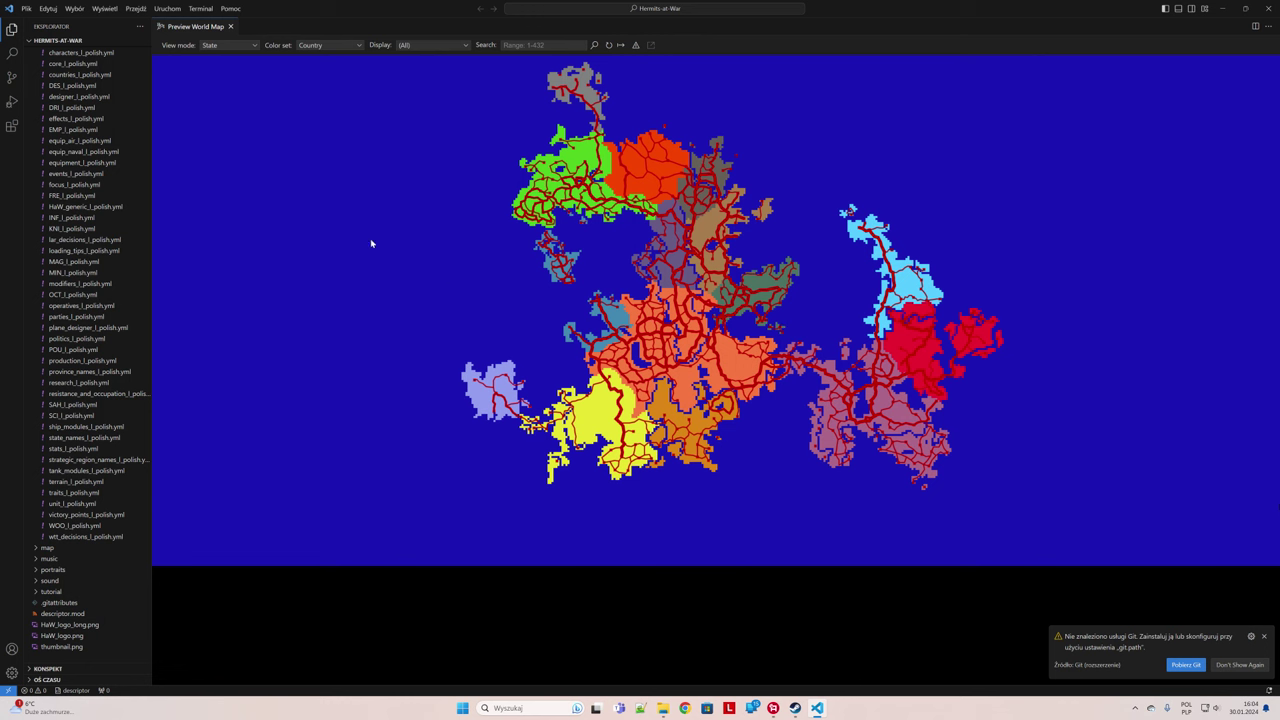
# Step: Show the installed Visual Studio Code extensions and point out HOI4 Mod Utilities
pyautogui.hotkey('ctrl', 'shift', 'x')
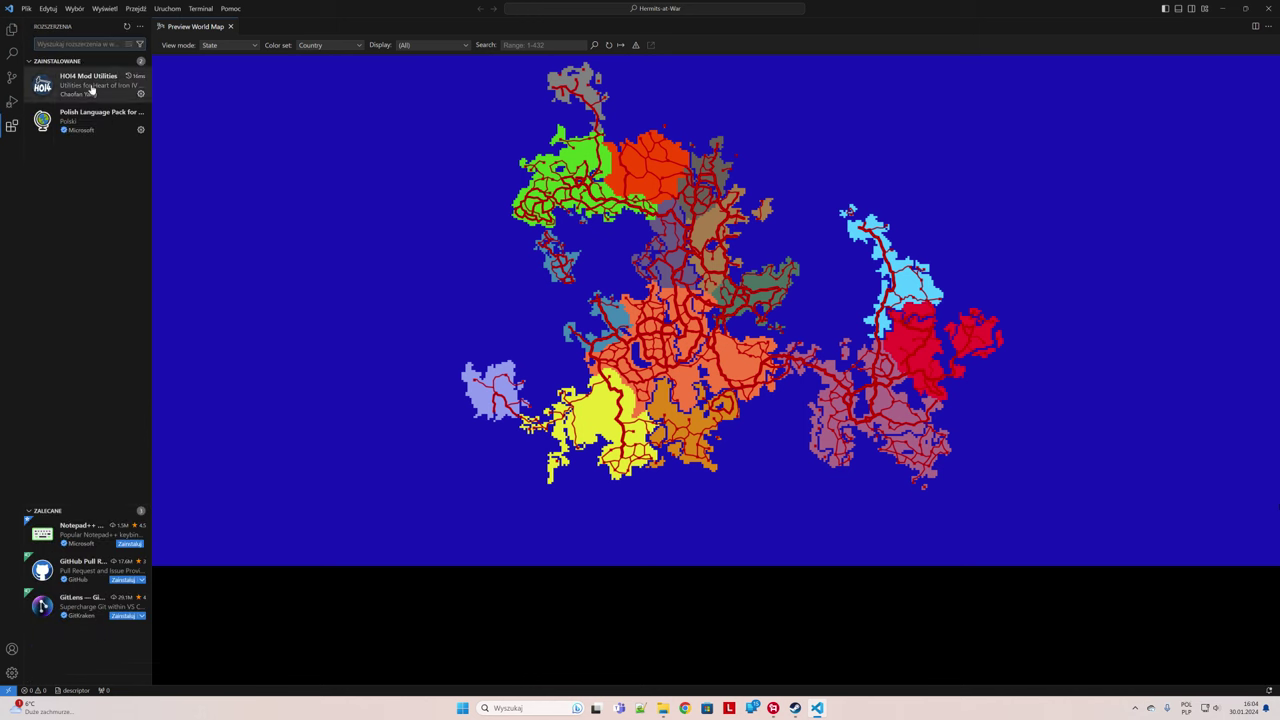
pyautogui.moveTo(92, 87)
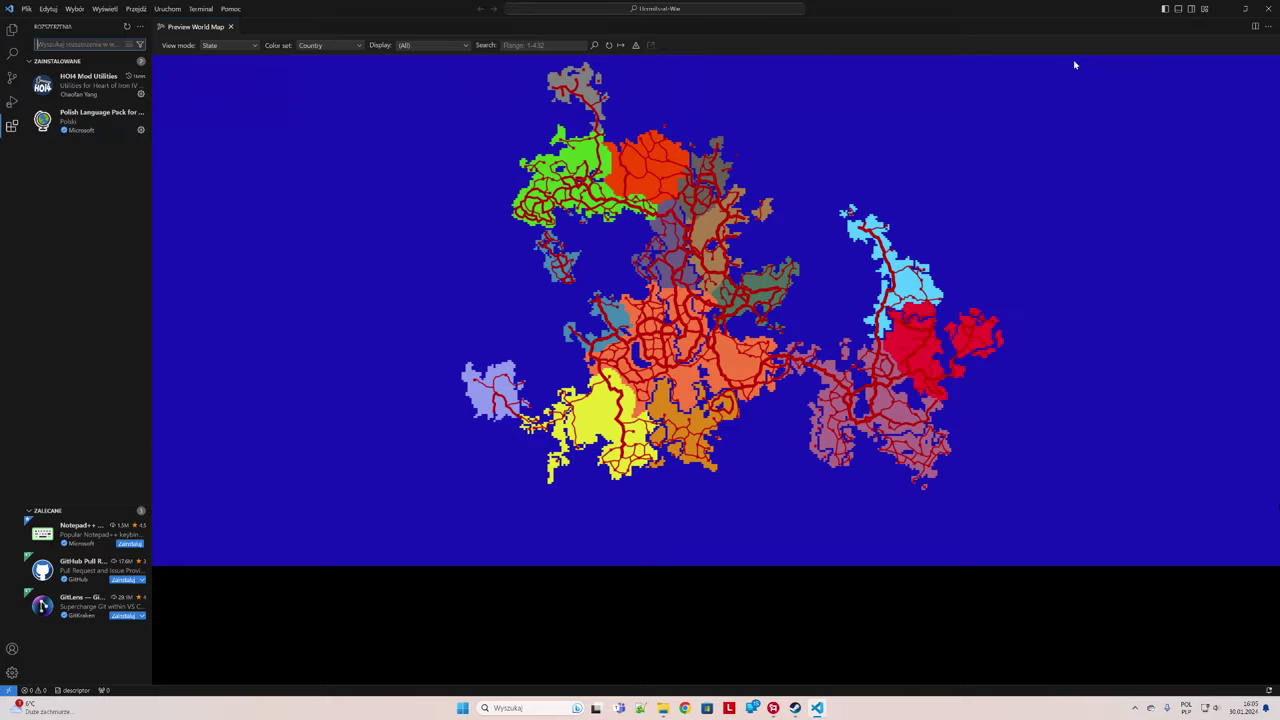
# Step: Switch to Notepad++ and go to the first option block of country event bec.event.80 in BEC_events.txt
pyautogui.hotkey('alt', 'Tab')
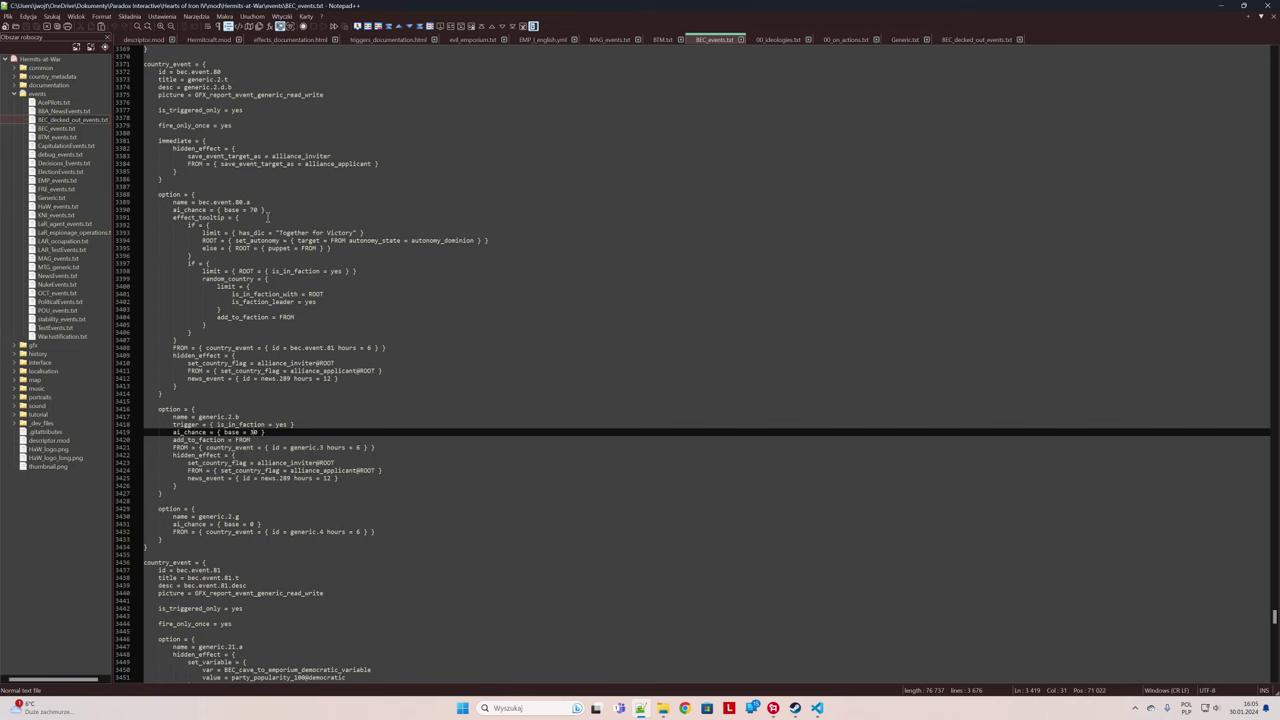
pyautogui.click(160, 195)
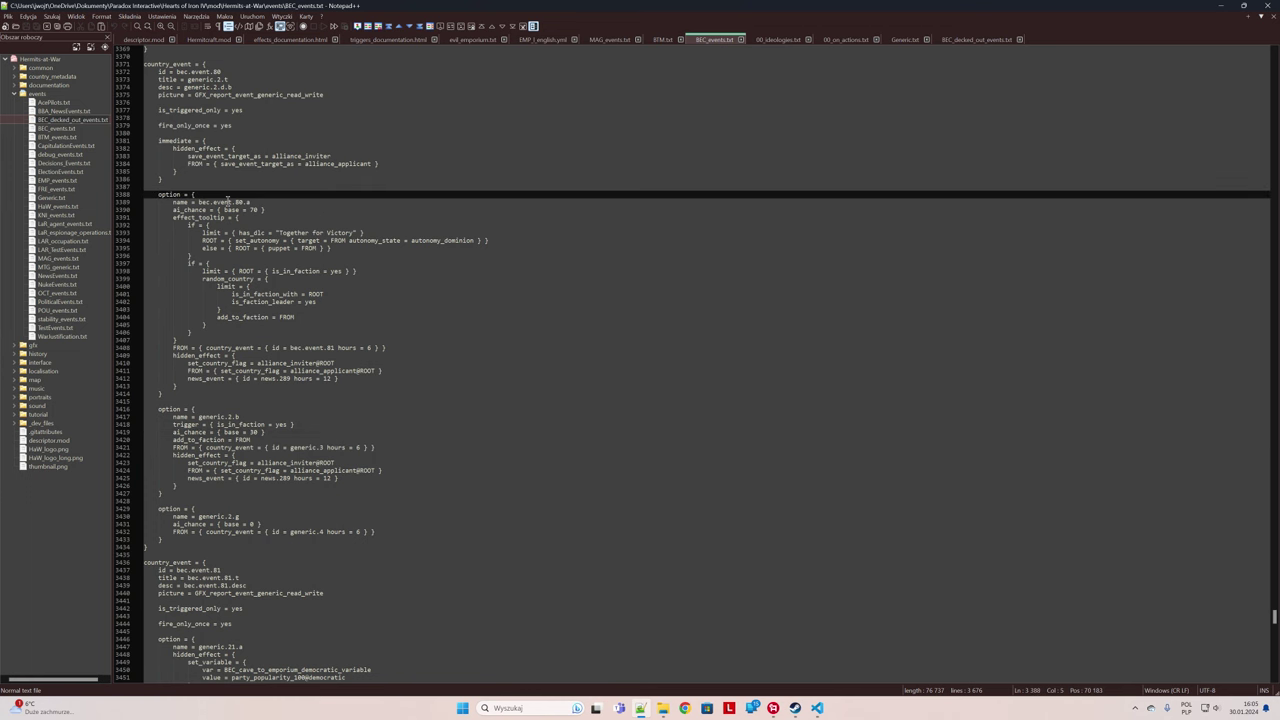
# Step: Go through the first option block of country event bec.event.80 line by line to its closing brace
pyautogui.press('Down')
pyautogui.press('Down')
pyautogui.press('Down')
pyautogui.press('Down')
pyautogui.press('Down')
pyautogui.press('Down')
pyautogui.press('Down')
pyautogui.press('Down')
pyautogui.press('Down')
pyautogui.press('Down')
pyautogui.press('Down')
pyautogui.press('Down')
pyautogui.press('Down')
pyautogui.press('Down')
pyautogui.press('Down')
pyautogui.press('Down')
pyautogui.press('Down')
pyautogui.press('Down')
pyautogui.press('Down')
pyautogui.press('Down')
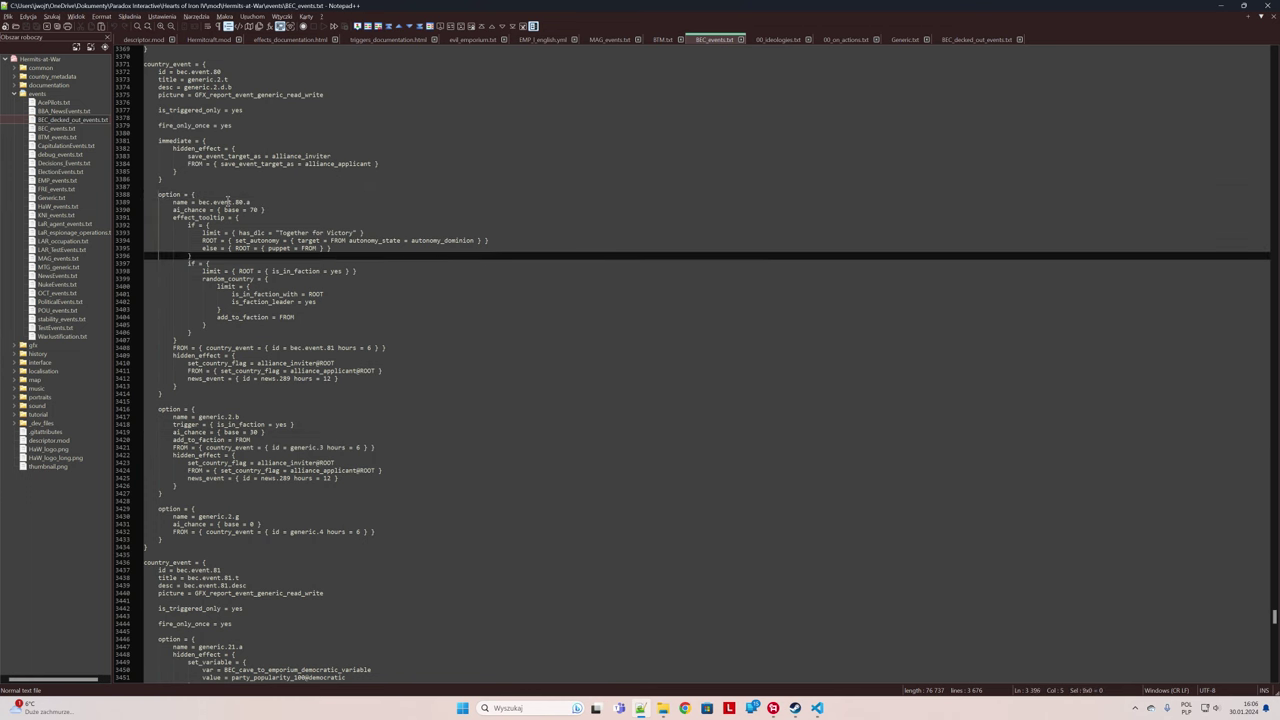
pyautogui.press('Down')
pyautogui.press('Down')
pyautogui.press('Down')
pyautogui.press('Down')
pyautogui.press('Down')
pyautogui.press('Down')
pyautogui.press('Down')
pyautogui.press('Down')
pyautogui.press('Down')
pyautogui.press('Down')
pyautogui.press('Down')
pyautogui.press('Down')
pyautogui.press('Down')
pyautogui.press('Down')
pyautogui.press('Down')
pyautogui.press('Down')
pyautogui.press('Down')
pyautogui.press('Down')
pyautogui.press('Down')
pyautogui.press('Down')
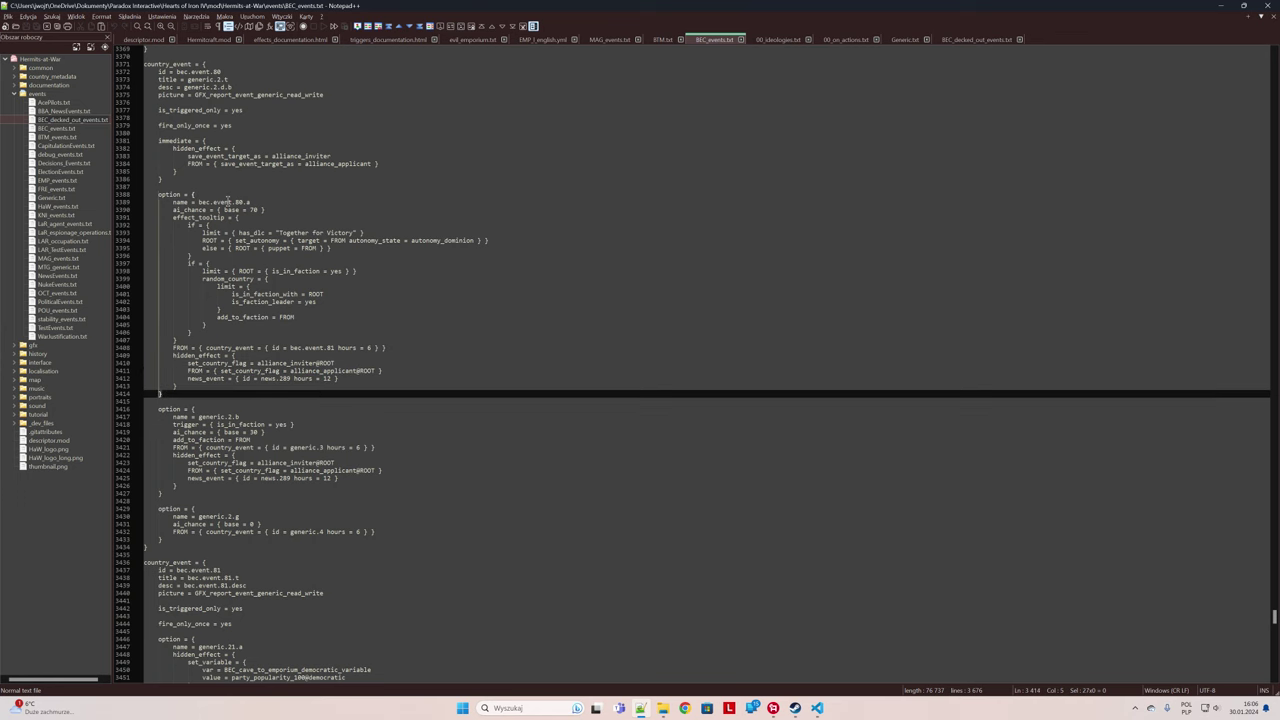
# Step: Highlight the option blocks of country event bec.event.80 to examine how its options are structured
pyautogui.hotkey('shift', 'Up')
pyautogui.hotkey('shift', 'Up')
pyautogui.hotkey('shift', 'Up')
pyautogui.hotkey('shift', 'Up')
pyautogui.hotkey('shift', 'Up')
pyautogui.hotkey('shift', 'Up')
pyautogui.hotkey('shift', 'Up')
pyautogui.hotkey('shift', 'Up')
pyautogui.hotkey('shift', 'Up')
pyautogui.hotkey('shift', 'Up')
pyautogui.hotkey('shift', 'Up')
pyautogui.hotkey('shift', 'Up')
pyautogui.hotkey('shift', 'Up')
pyautogui.hotkey('shift', 'Up')
pyautogui.hotkey('shift', 'Up')
pyautogui.hotkey('shift', 'Up')
pyautogui.hotkey('shift', 'Up')
pyautogui.hotkey('shift', 'Up')
pyautogui.hotkey('shift', 'Up')
pyautogui.hotkey('shift', 'Up')
pyautogui.hotkey('shift', 'Down')
pyautogui.hotkey('shift', 'Down')
pyautogui.hotkey('shift', 'Down')
pyautogui.hotkey('shift', 'Down')
pyautogui.hotkey('shift', 'Down')
pyautogui.hotkey('shift', 'Down')
pyautogui.hotkey('shift', 'Down')
pyautogui.hotkey('shift', 'Down')
pyautogui.hotkey('shift', 'Down')
pyautogui.hotkey('shift', 'Down')
pyautogui.hotkey('shift', 'Down')
pyautogui.hotkey('shift', 'Down')
pyautogui.hotkey('shift', 'Down')
pyautogui.hotkey('shift', 'Down')
pyautogui.hotkey('shift', 'Down')
pyautogui.hotkey('shift', 'Down')
pyautogui.hotkey('shift', 'Down')
pyautogui.hotkey('shift', 'Down')
pyautogui.hotkey('shift', 'Down')
pyautogui.hotkey('shift', 'Down')
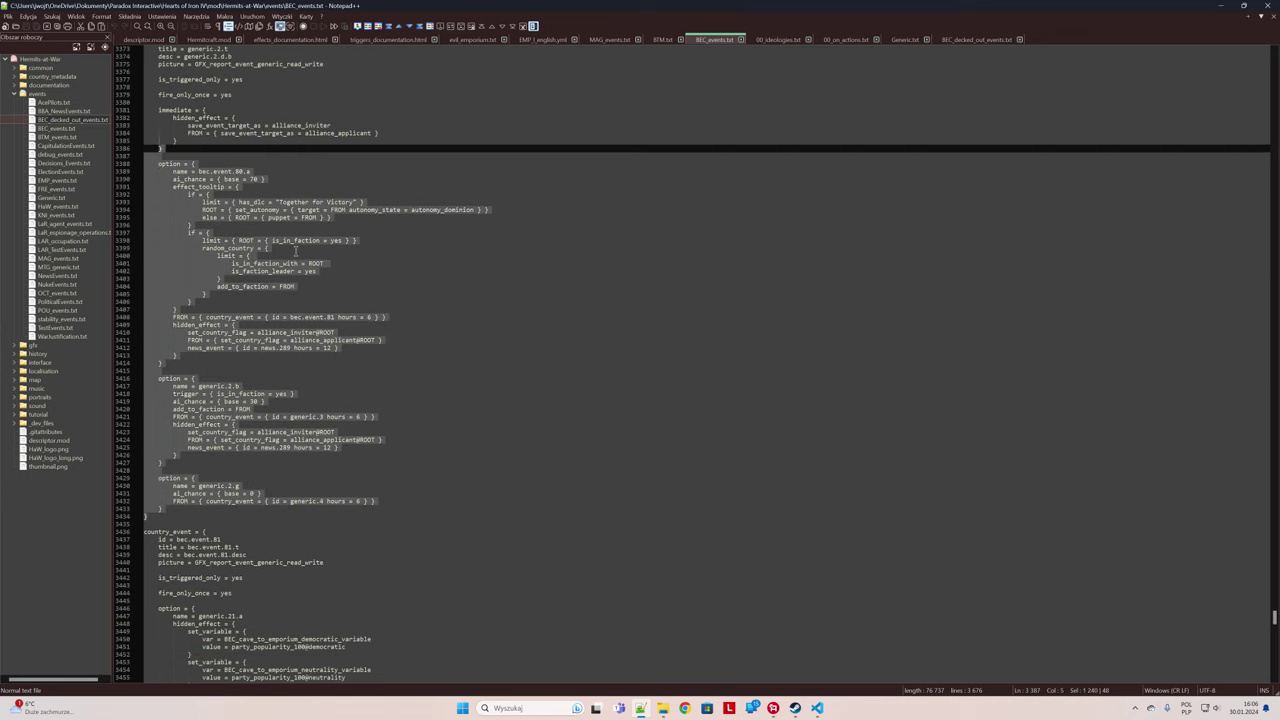
pyautogui.hotkey('shift', 'Down')
pyautogui.hotkey('shift', 'Down')
pyautogui.hotkey('shift', 'Down')
pyautogui.hotkey('shift', 'Down')
pyautogui.hotkey('shift', 'Down')
pyautogui.hotkey('shift', 'Down')
pyautogui.hotkey('shift', 'Down')
pyautogui.hotkey('shift', 'Down')
pyautogui.hotkey('shift', 'Down')
pyautogui.hotkey('shift', 'Down')
pyautogui.hotkey('shift', 'Down')
pyautogui.hotkey('shift', 'Down')
pyautogui.hotkey('shift', 'Up')
pyautogui.hotkey('shift', 'Up')
pyautogui.hotkey('shift', 'Up')
pyautogui.hotkey('shift', 'Up')
pyautogui.hotkey('shift', 'Up')
pyautogui.hotkey('shift', 'Up')
pyautogui.hotkey('shift', 'Up')
pyautogui.hotkey('shift', 'Up')
pyautogui.hotkey('shift', 'Up')
pyautogui.hotkey('shift', 'Up')
pyautogui.hotkey('shift', 'Up')
pyautogui.hotkey('shift', 'Up')
pyautogui.hotkey('shift', 'Up')
pyautogui.hotkey('shift', 'Up')
pyautogui.hotkey('shift', 'Up')
pyautogui.hotkey('shift', 'Up')
pyautogui.hotkey('shift', 'Up')
pyautogui.hotkey('shift', 'Up')
pyautogui.hotkey('shift', 'Up')
pyautogui.hotkey('shift', 'Up')
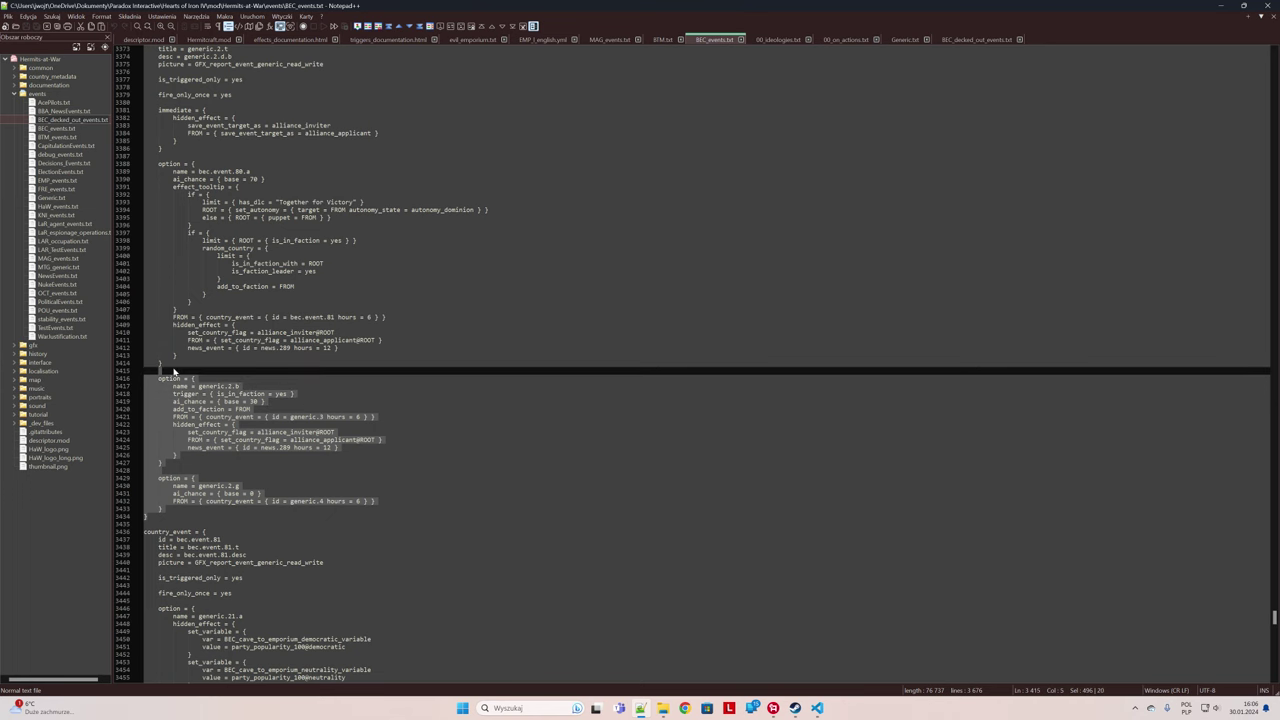
# Step: Extend the selection up to the beginning of BEC_events.txt and look through the file's country events
pyautogui.hotkey('shift', 'pageup')
pyautogui.hotkey('shift', 'pageup')
pyautogui.hotkey('shift', 'pageup')
pyautogui.hotkey('shift', 'pageup')
pyautogui.hotkey('shift', 'pageup')
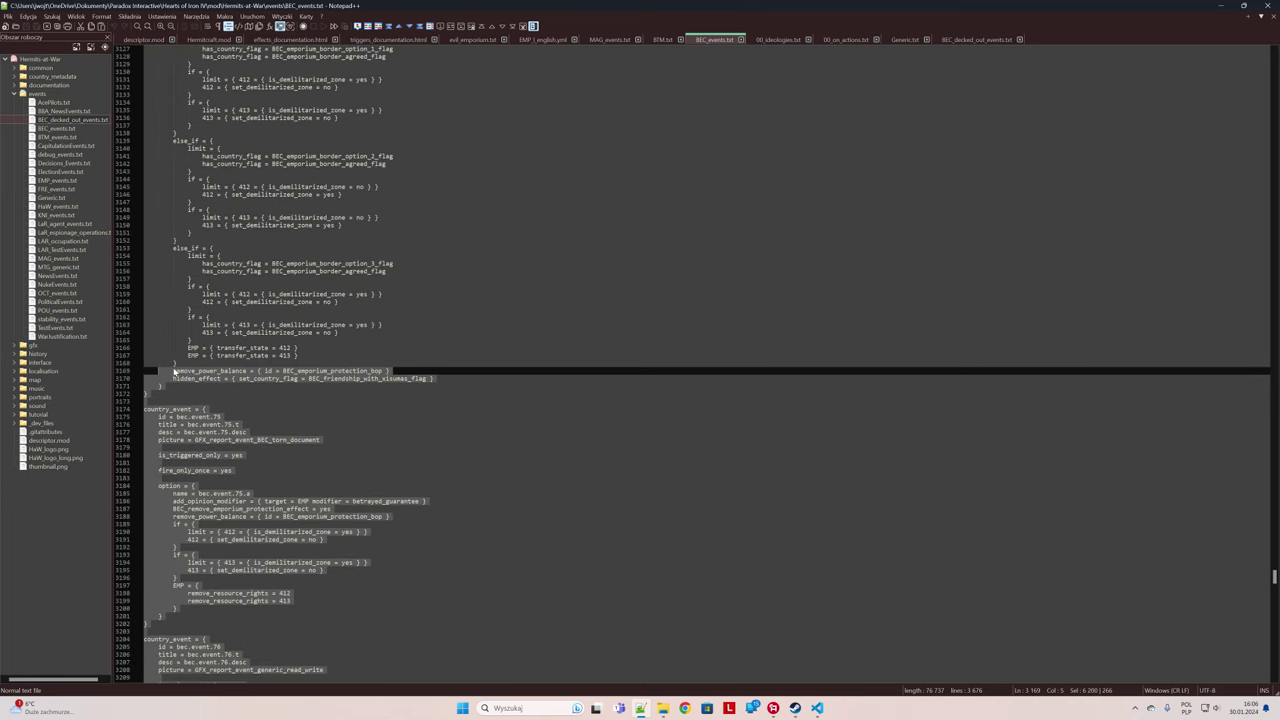
pyautogui.hotkey('shift', 'pageup')
pyautogui.hotkey('shift', 'pageup')
pyautogui.hotkey('shift', 'pageup')
pyautogui.hotkey('shift', 'pageup')
pyautogui.hotkey('shift', 'pageup')
pyautogui.hotkey('shift', 'pageup')
pyautogui.hotkey('shift', 'pageup')
pyautogui.hotkey('shift', 'pageup')
pyautogui.hotkey('shift', 'pageup')
pyautogui.hotkey('shift', 'pageup')
pyautogui.hotkey('shift', 'pageup')
pyautogui.hotkey('shift', 'pageup')
pyautogui.hotkey('shift', 'pageup')
pyautogui.hotkey('shift', 'pageup')
pyautogui.hotkey('shift', 'pageup')
pyautogui.hotkey('shift', 'pageup')
pyautogui.hotkey('shift', 'pageup')
pyautogui.hotkey('shift', 'pageup')
pyautogui.hotkey('shift', 'pageup')
pyautogui.hotkey('shift', 'pageup')
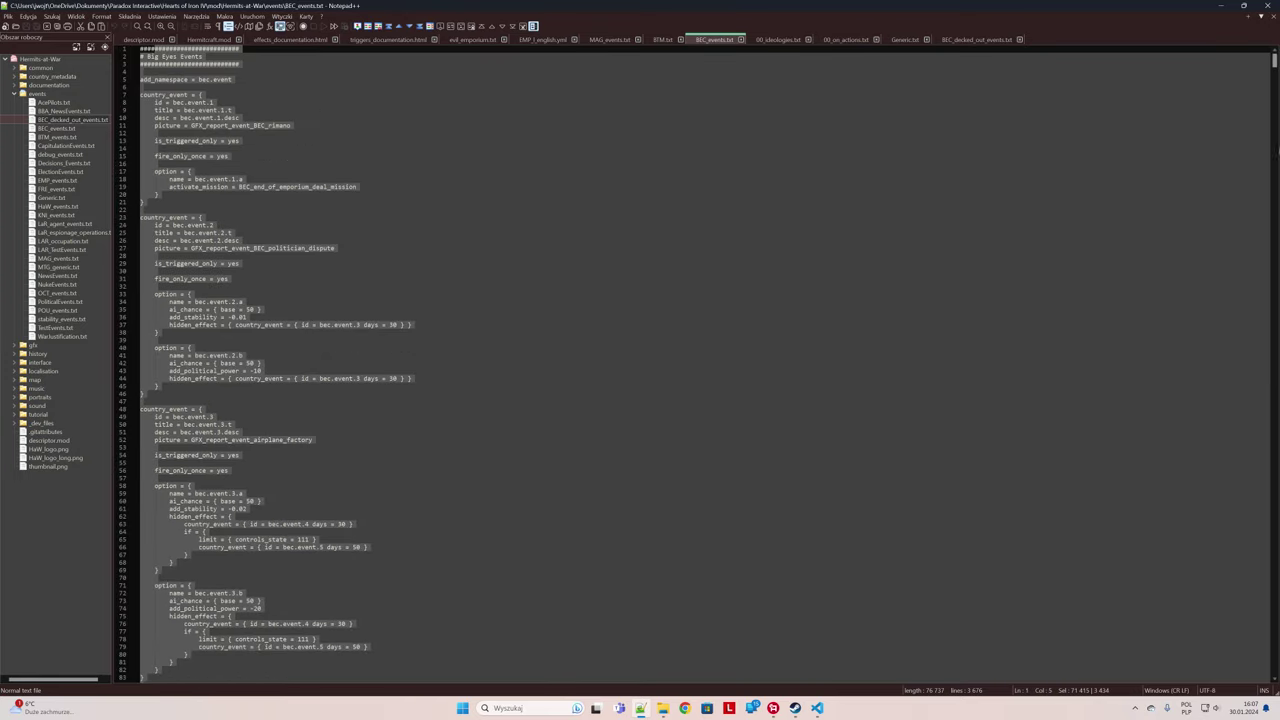
pyautogui.moveTo(1275, 62); pyautogui.dragTo(1275, 441)
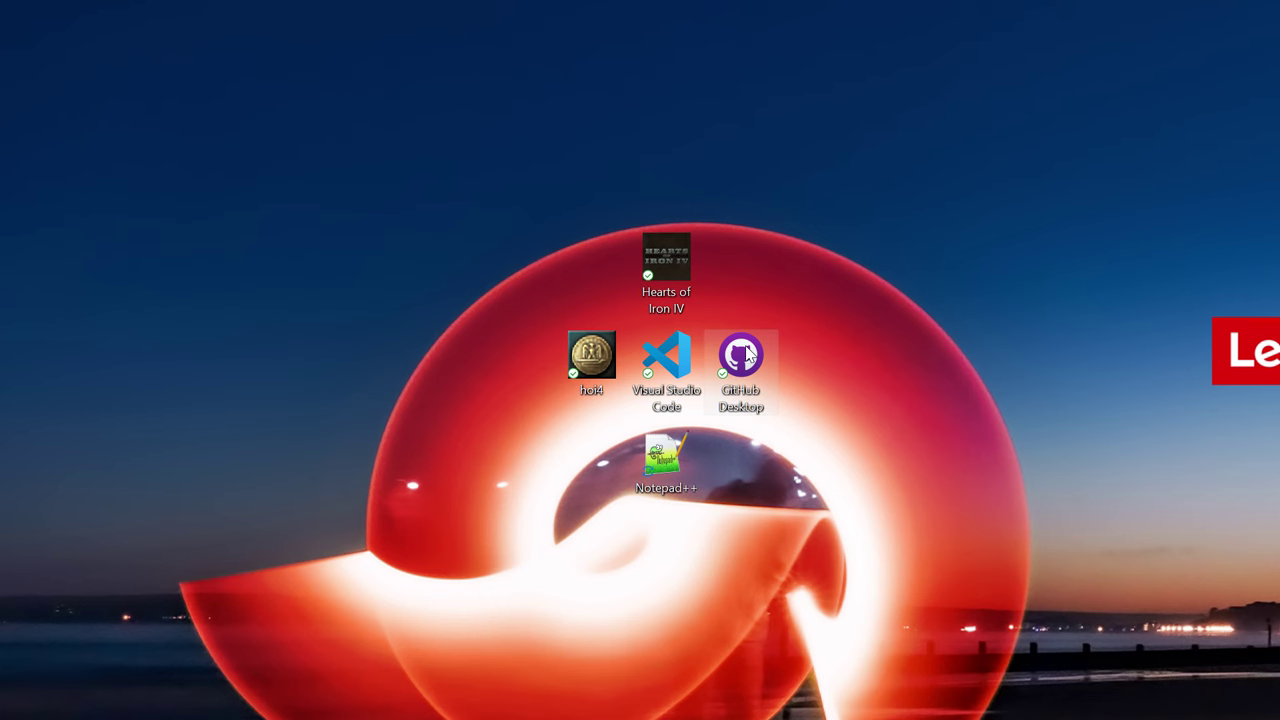
# Step: Open GitHub Desktop and start a new repository with the Hearts of Iron IV mod folder as its local path
pyautogui.doubleClick(745, 352)
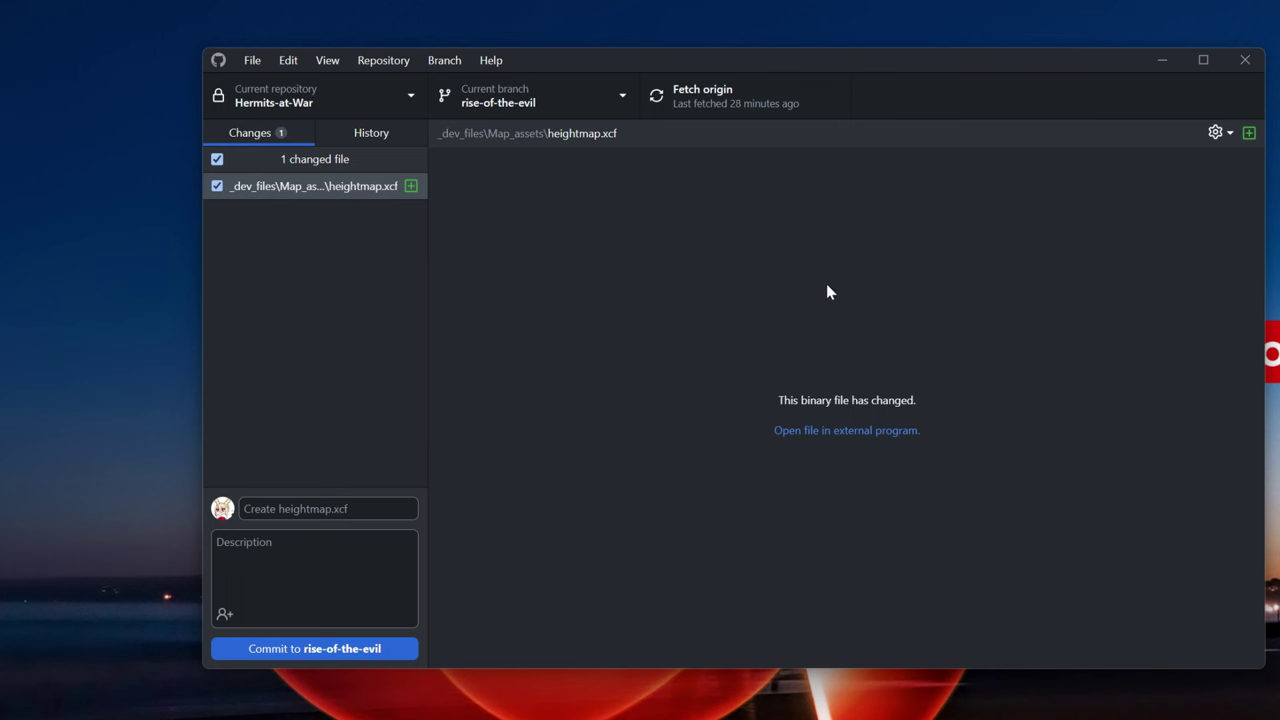
pyautogui.click(403, 98)
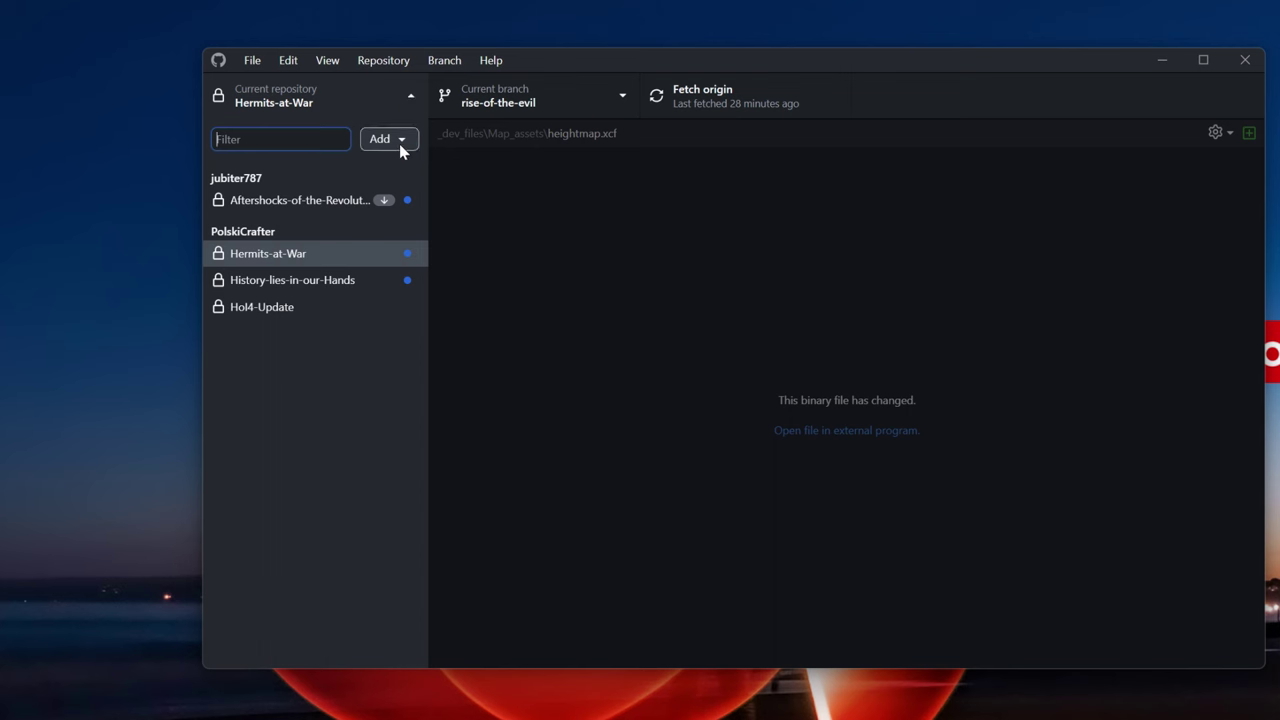
pyautogui.click(399, 143)
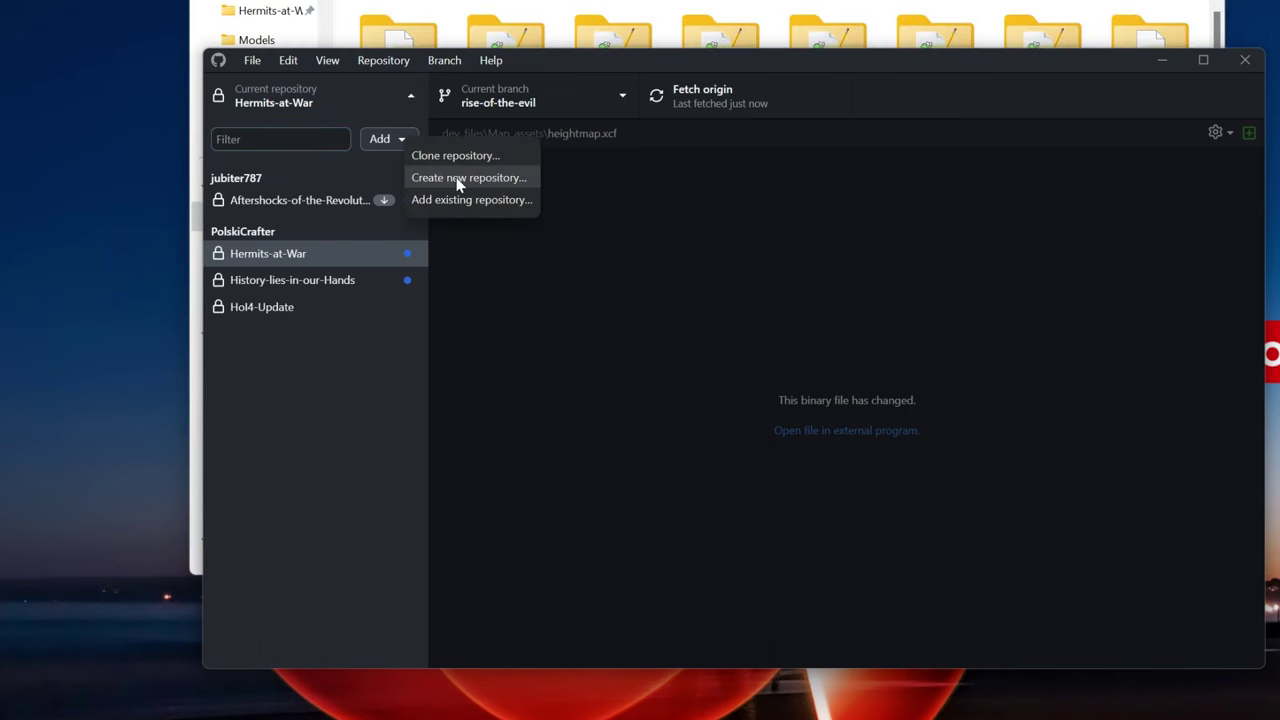
pyautogui.click(458, 177)
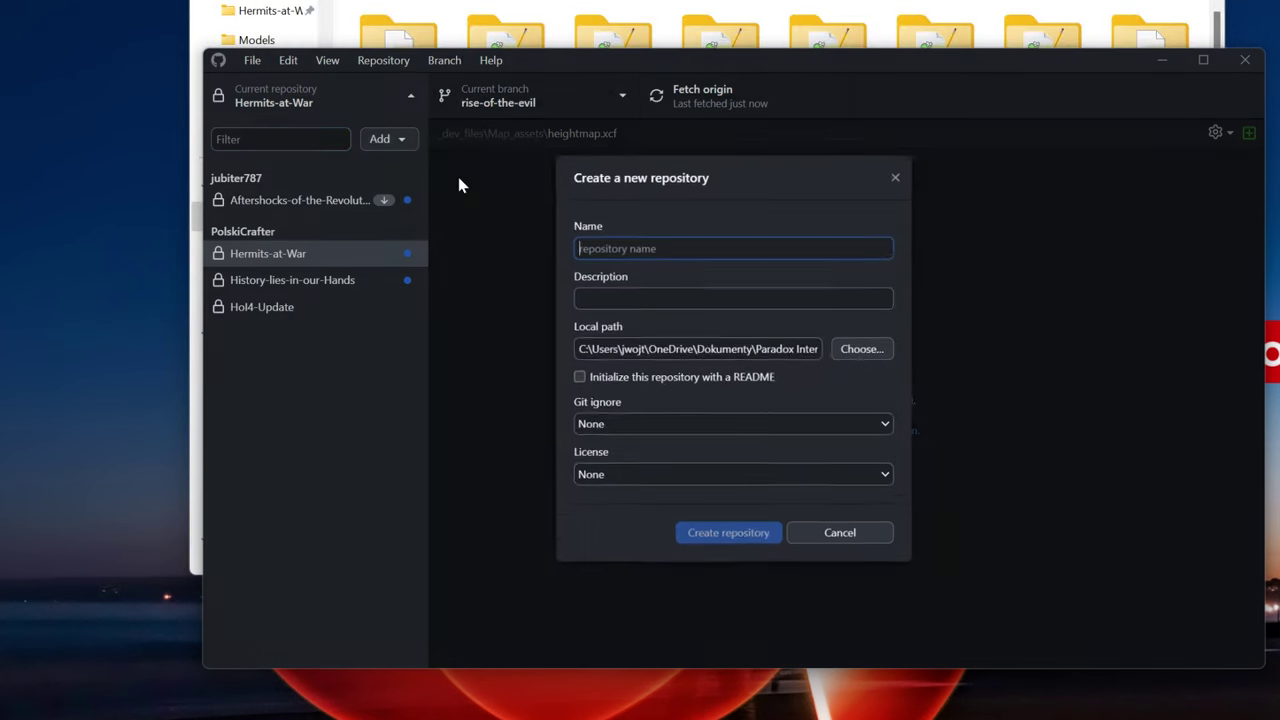
pyautogui.click(852, 350)
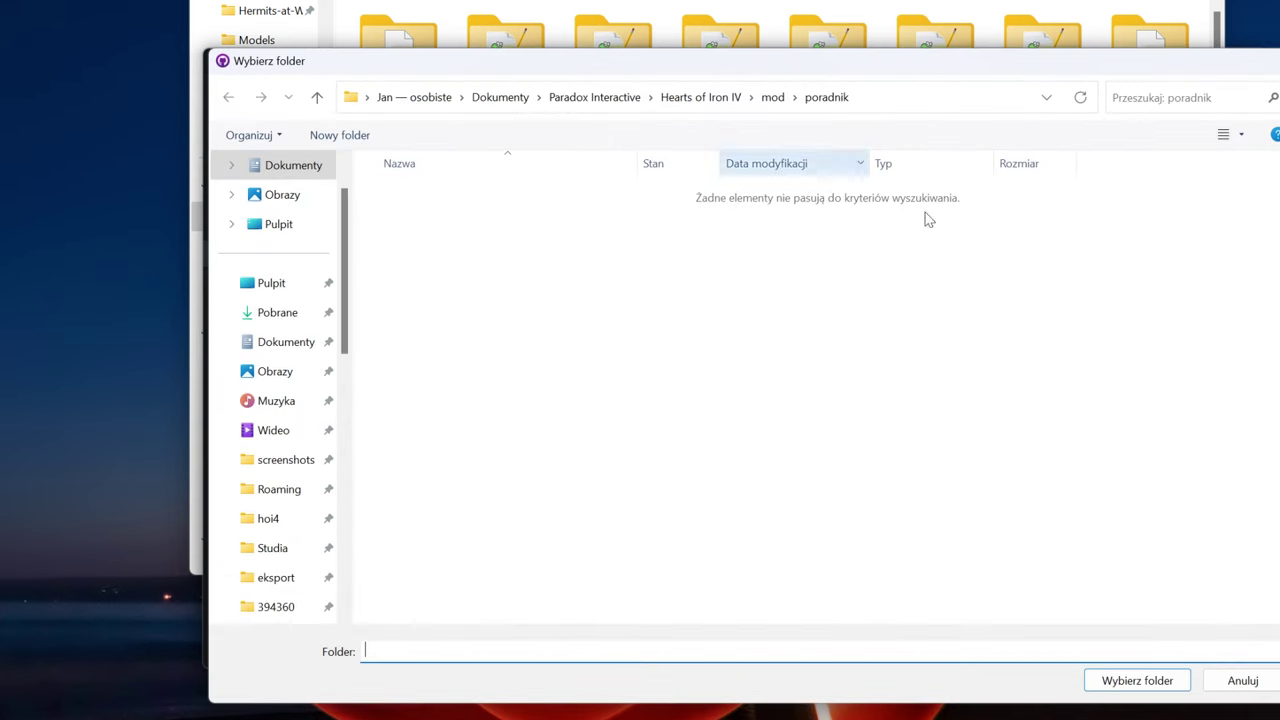
pyautogui.click(774, 98)
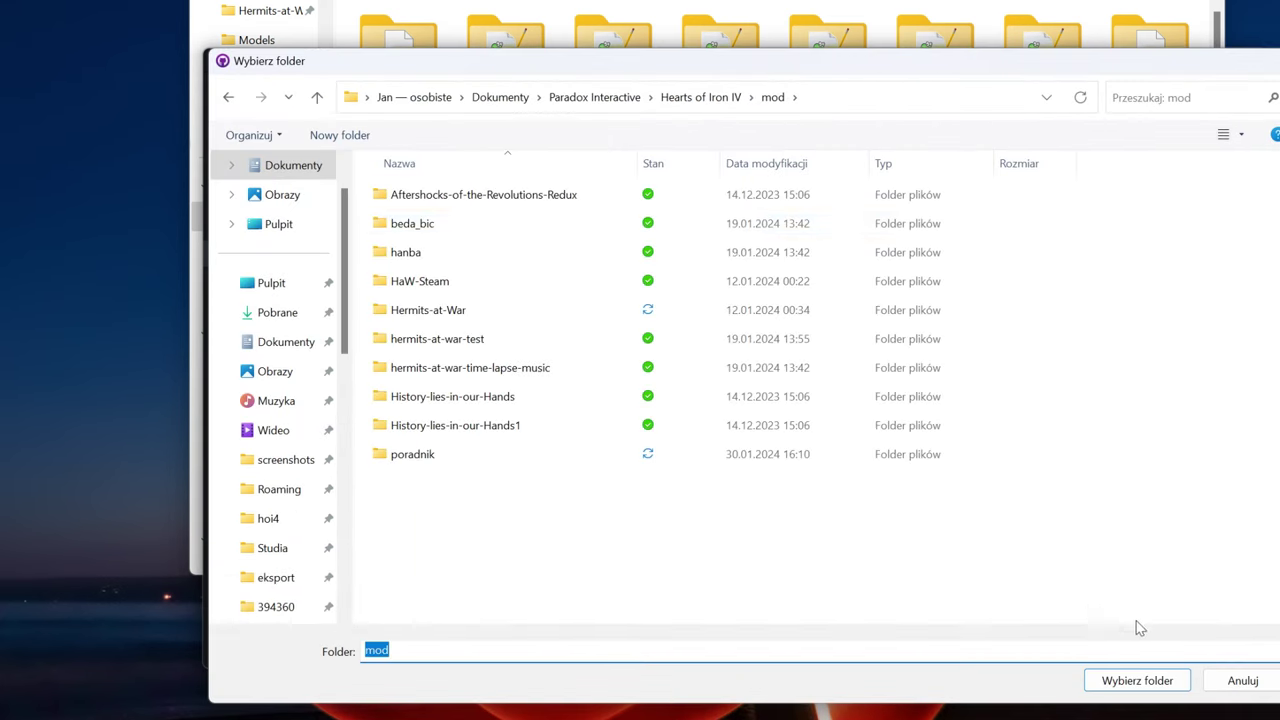
pyautogui.click(1140, 680)
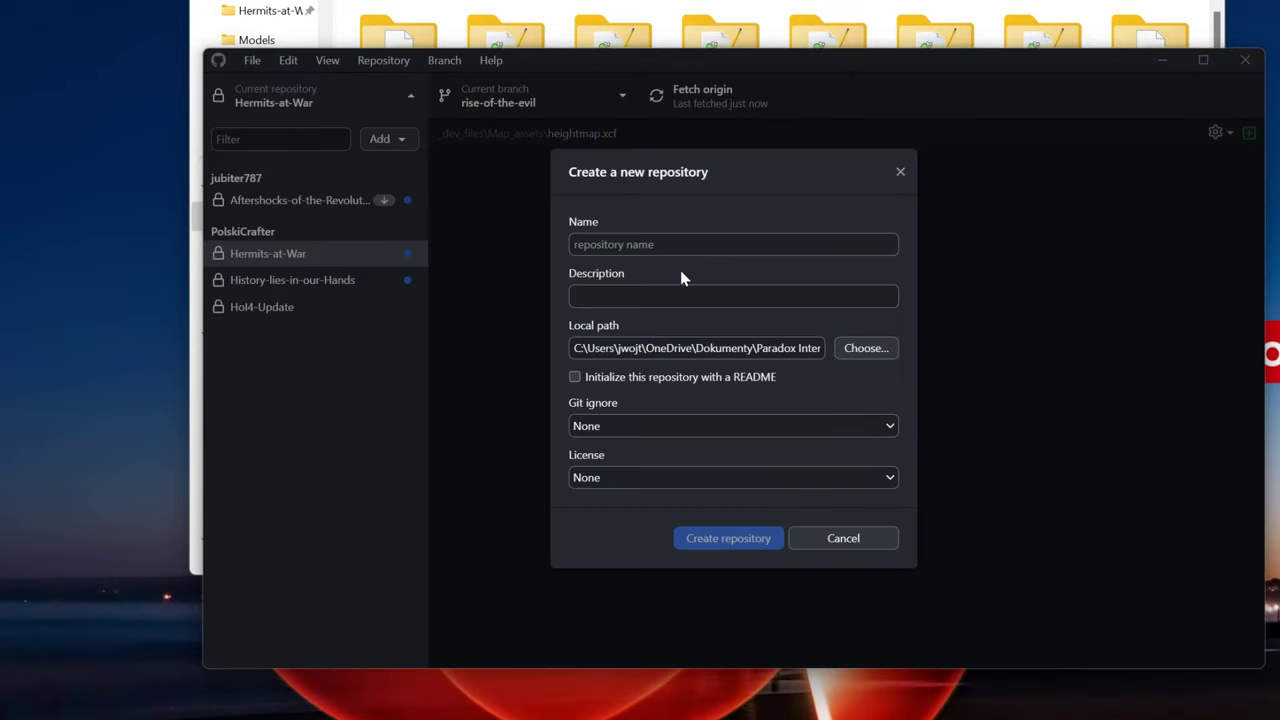
# Step: Name the new repository poradnik, choose a license for it and create the repository
pyautogui.write('poradnik')
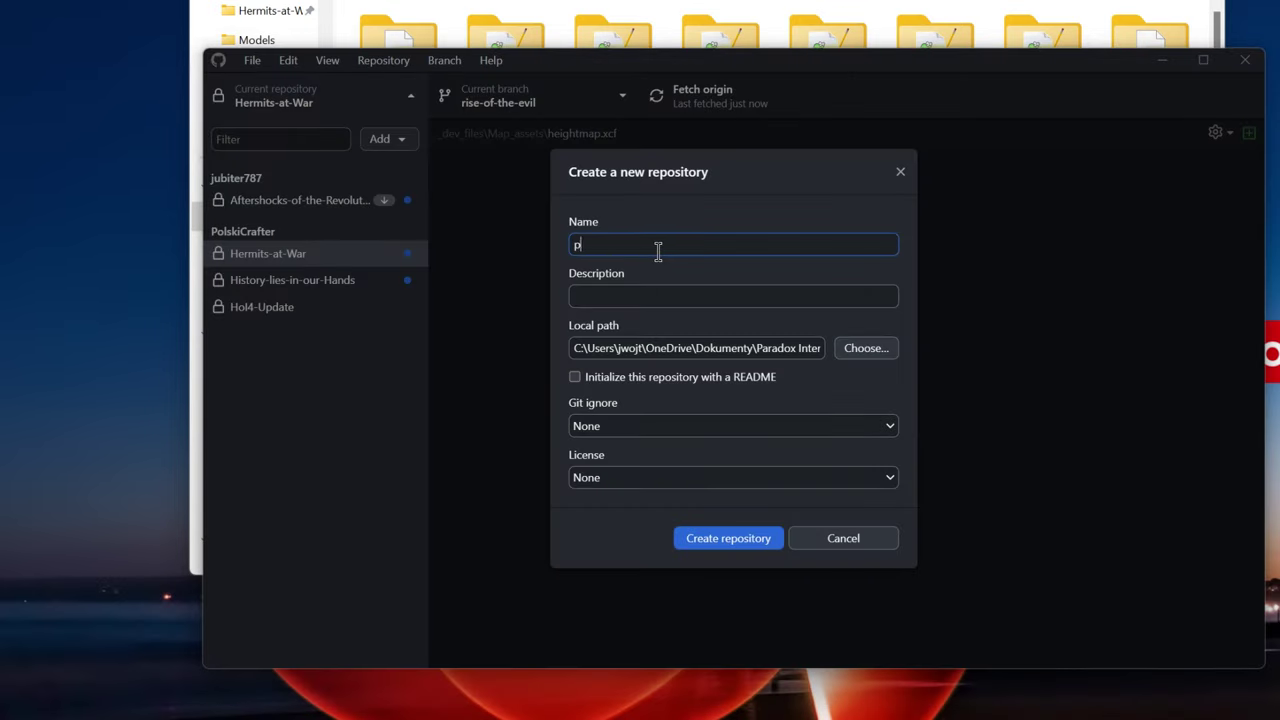
pyautogui.click(625, 478)
pyautogui.click(621, 510)
pyautogui.click(734, 540)
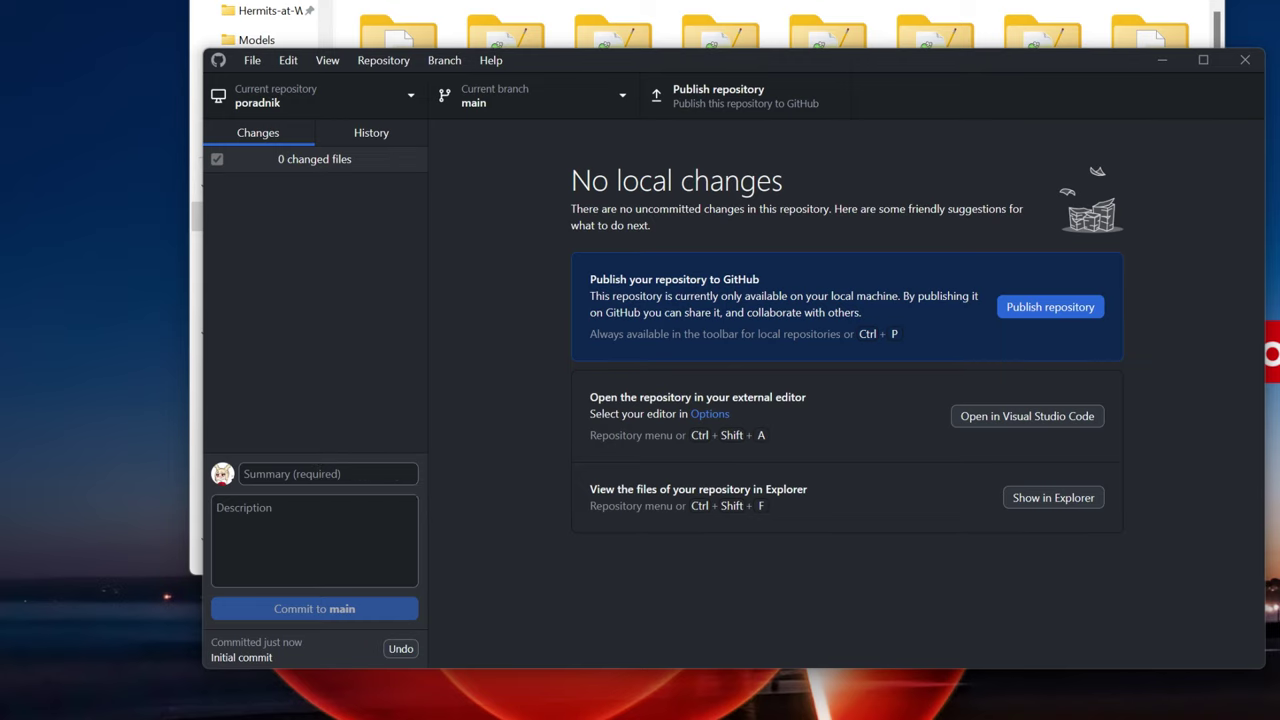
# Step: Show the repository in File Explorer, enter the poradnik folder and open its descriptor.mod file in Notepad++
pyautogui.hotkey('ctrl', 'shift', 'f')
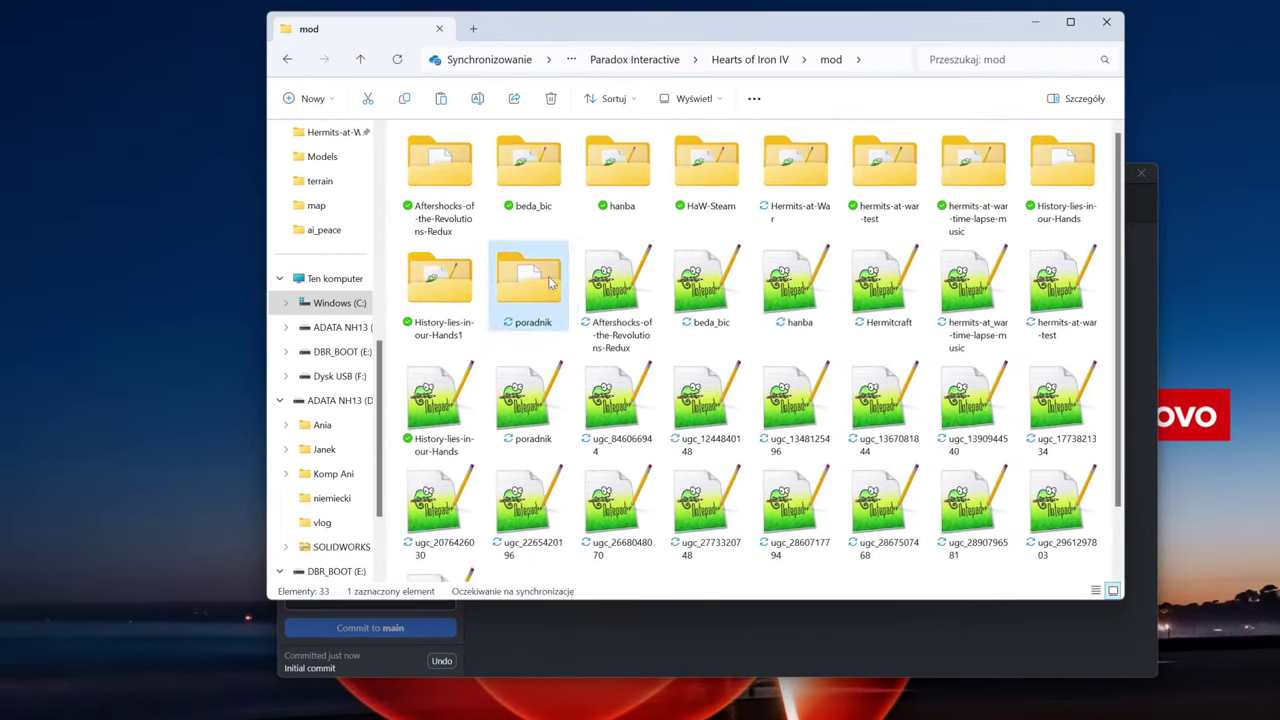
pyautogui.doubleClick(549, 284)
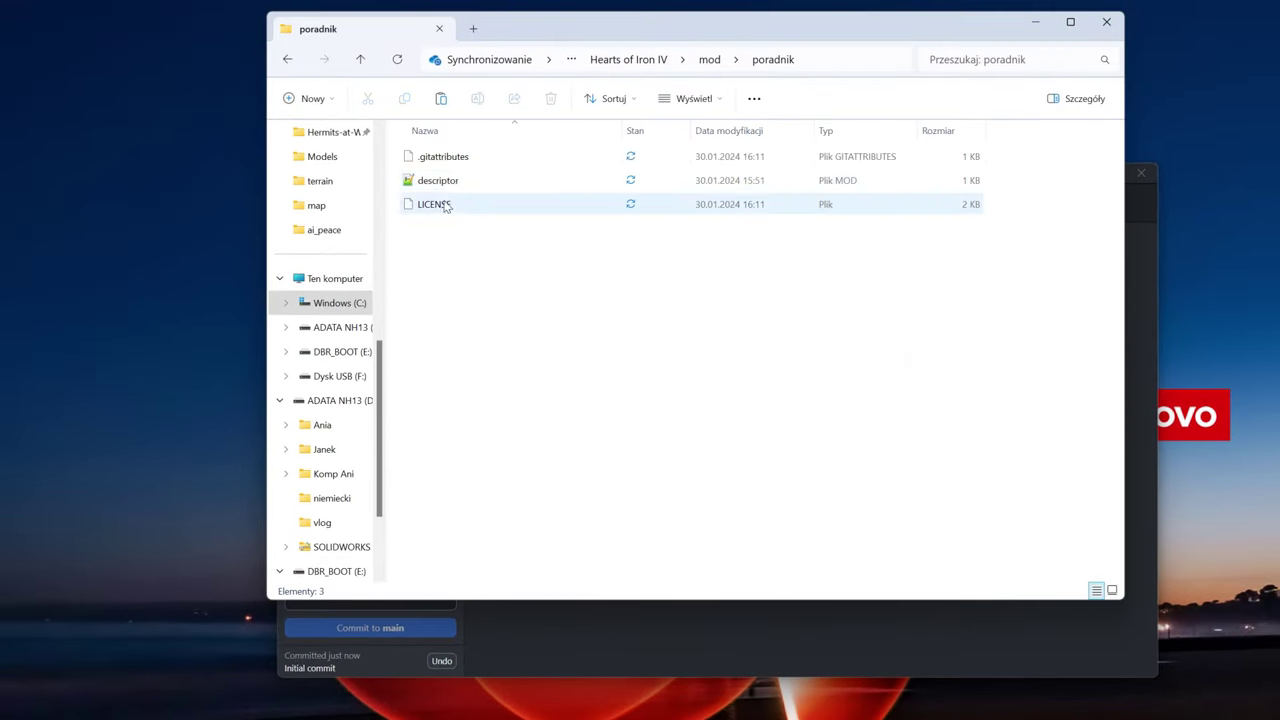
pyautogui.rightClick(446, 182)
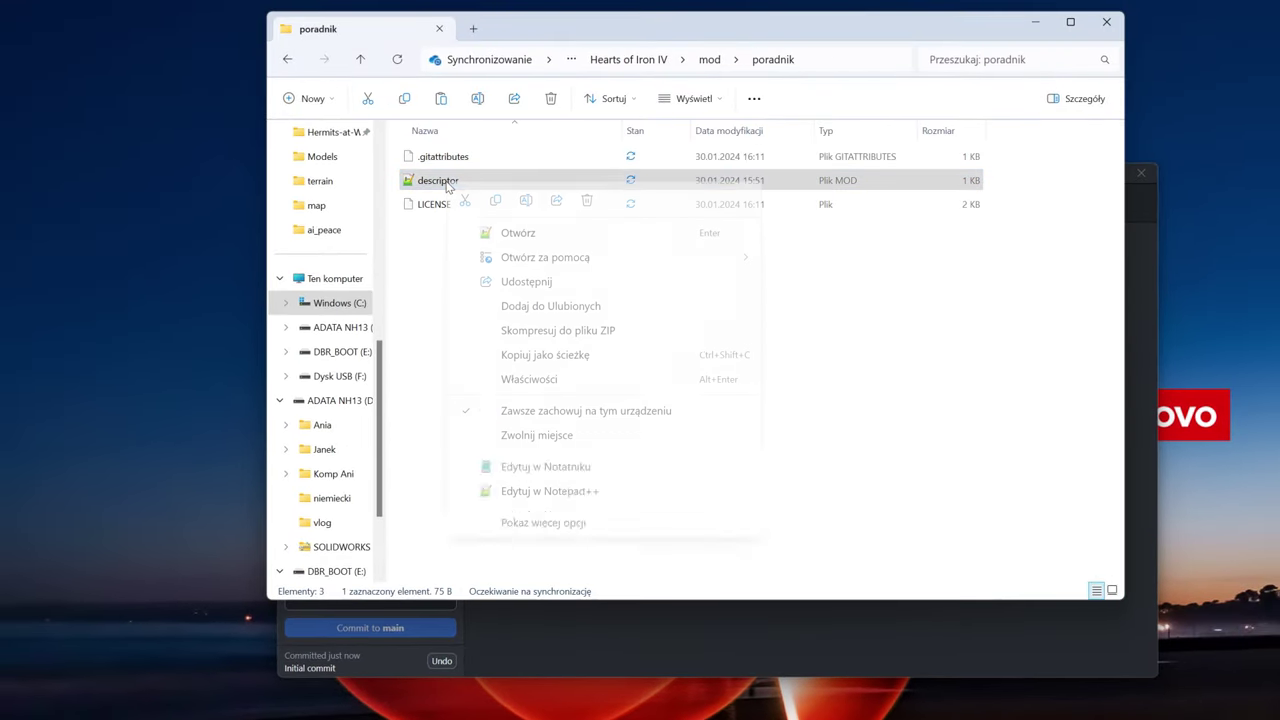
pyautogui.click(561, 238)
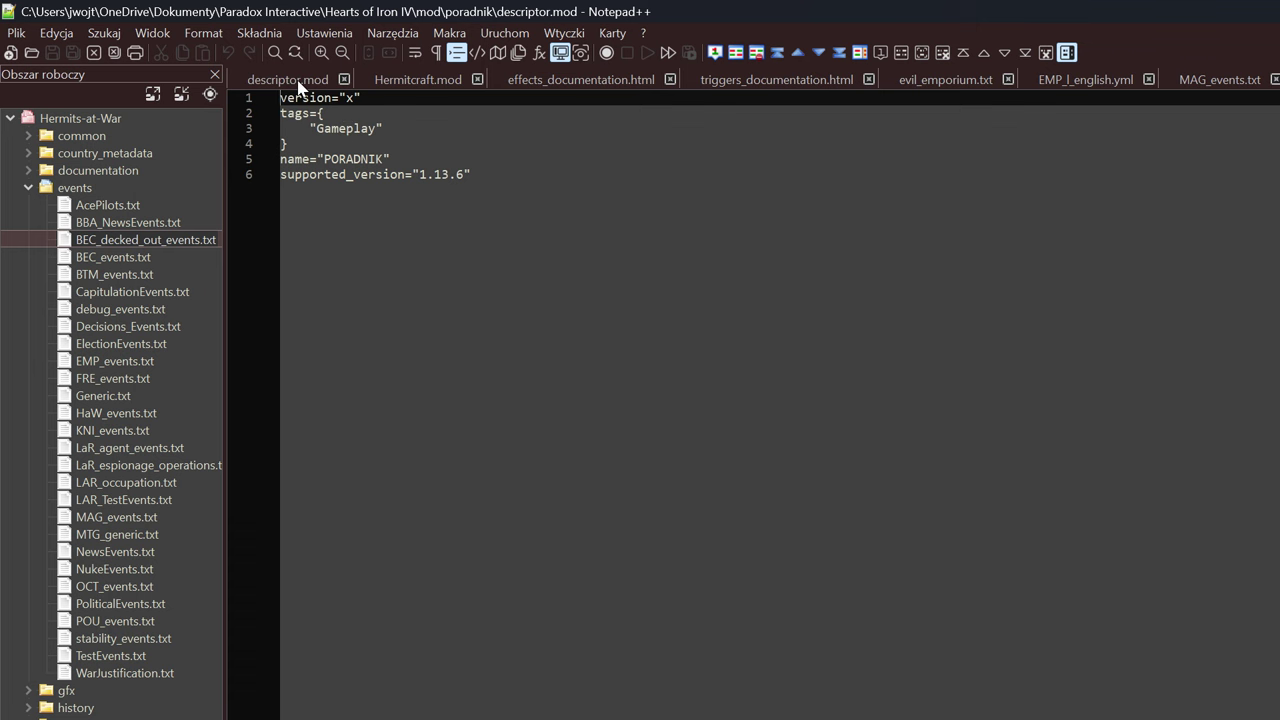
# Step: Replace the tag in descriptor.mod with "Alternative History" and set the mod version to "1.0"
pyautogui.moveTo(397, 128); pyautogui.dragTo(400, 113)
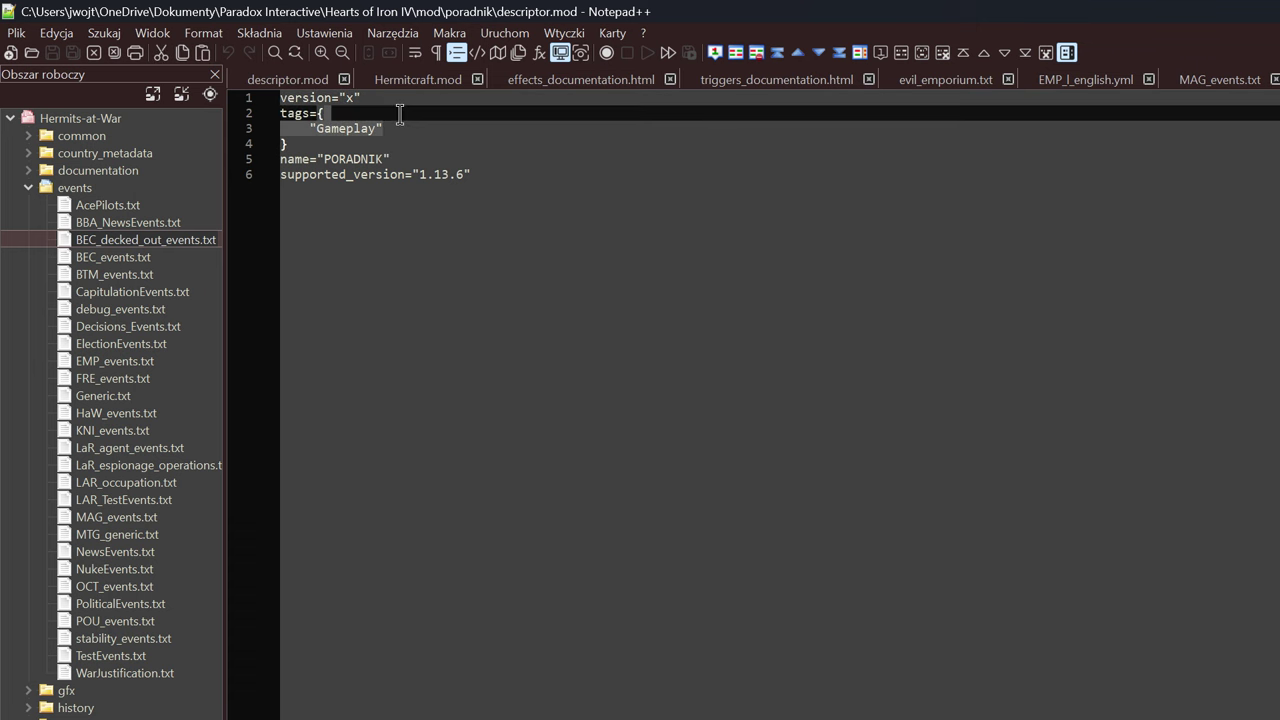
pyautogui.write('"Alternative History"')
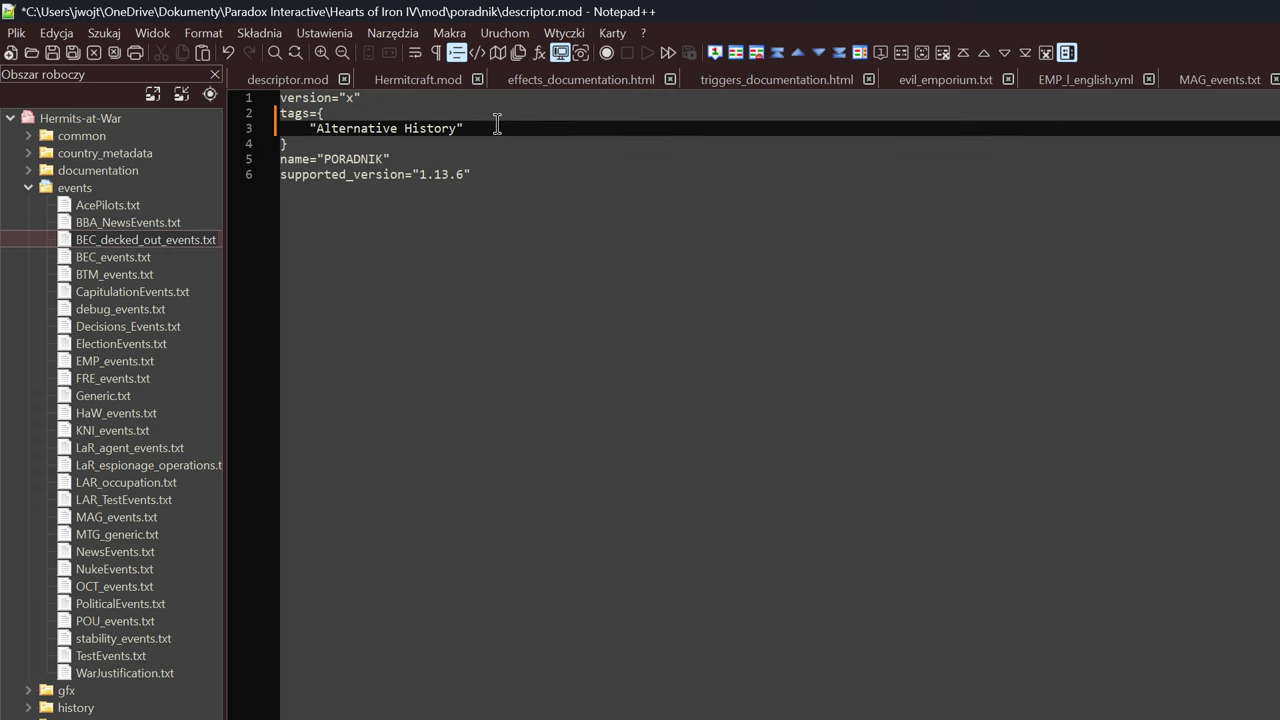
pyautogui.doubleClick(349, 97)
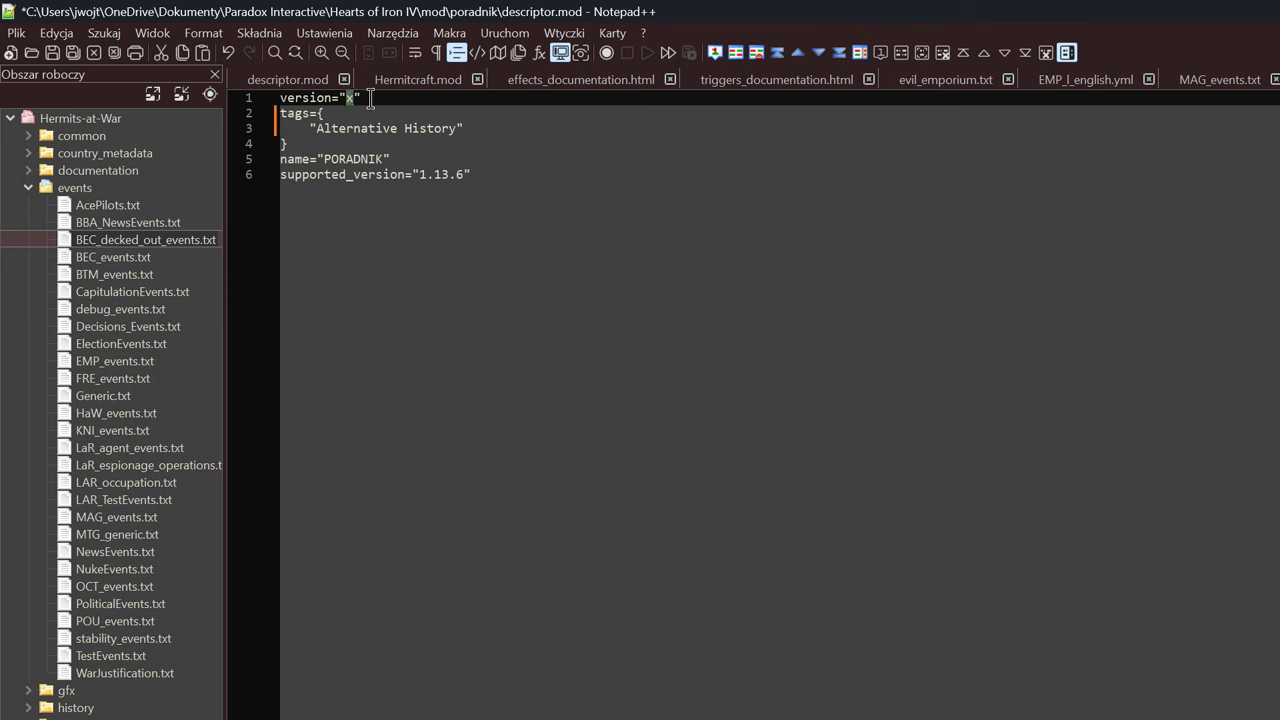
pyautogui.write('1.0')
# Step: Change the mod name in descriptor.mod to "SUPER PORADNIK" and set the supported version to "1.13.*"
pyautogui.click(381, 158)
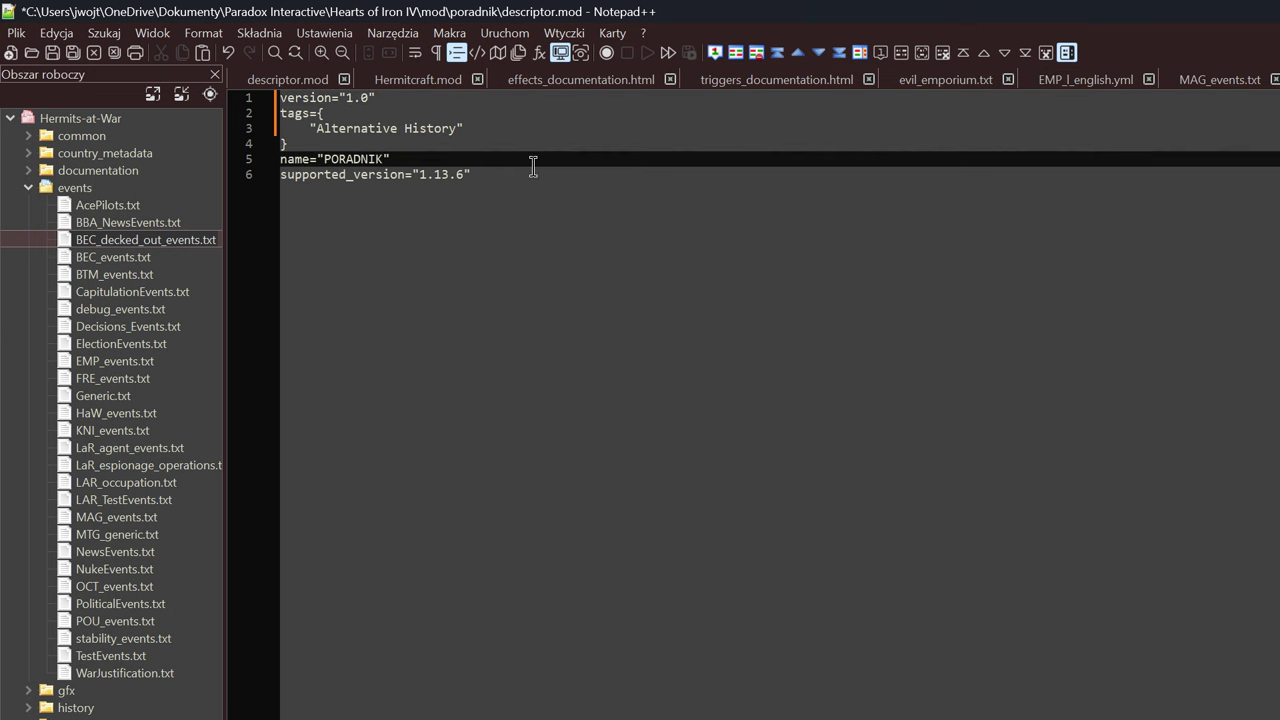
pyautogui.write('SUPER')
pyautogui.doubleClick(463, 177)
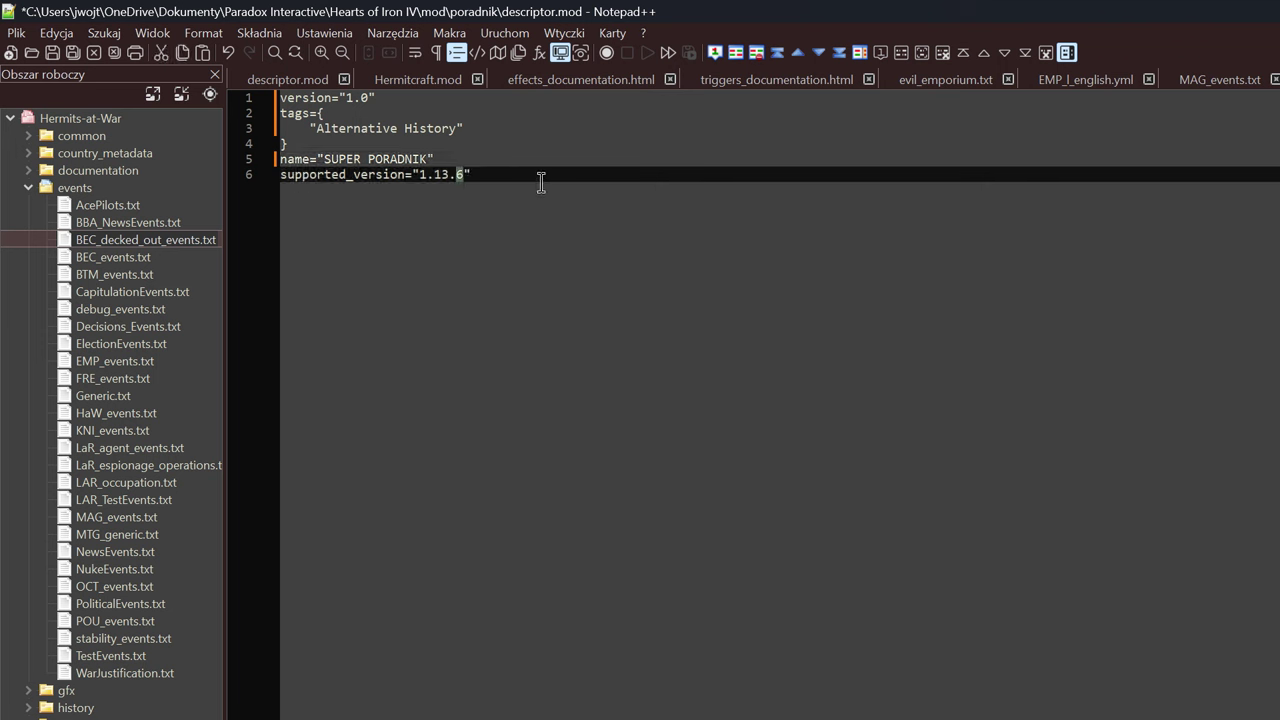
pyautogui.write('*')
pyautogui.moveTo(456, 175); pyautogui.dragTo(435, 176)
pyautogui.press('Delete')
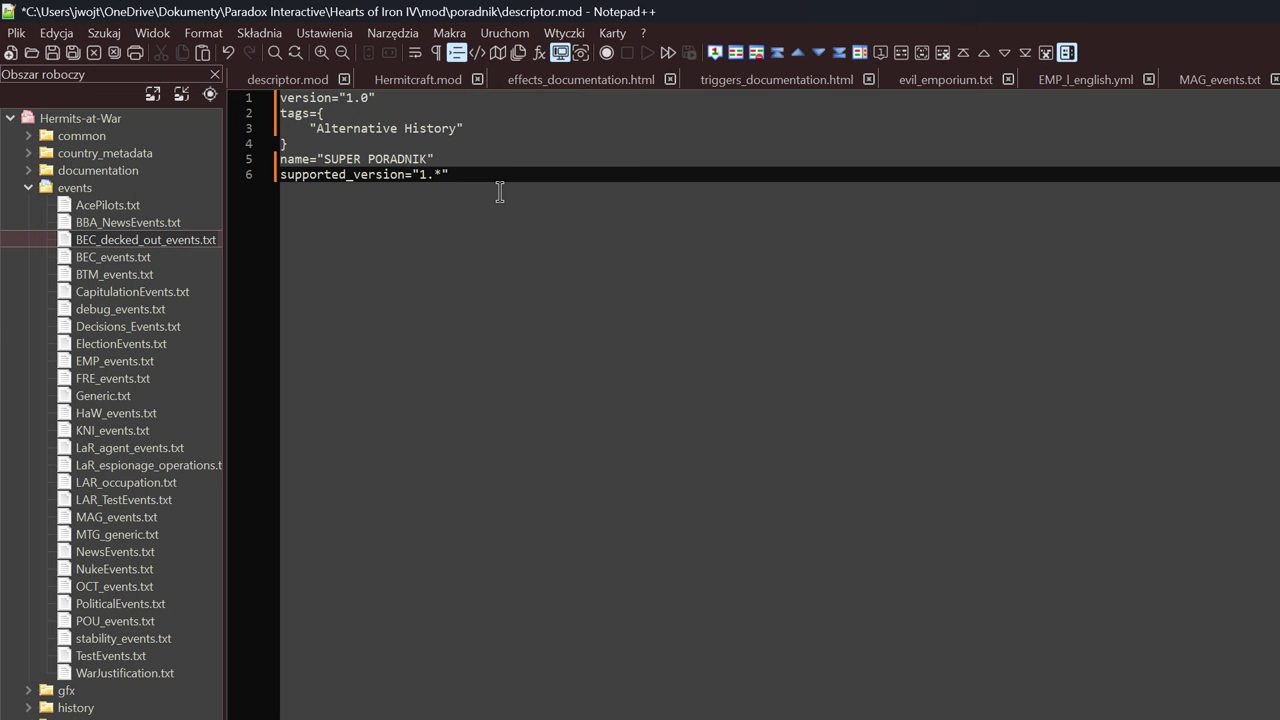
pyautogui.write('13.')
# Step: Add the lines picture="thumbnail.png" and replace_path="common/abilities" at the end of descriptor.mod, commenting out the replace_path line with #
pyautogui.press('End')
pyautogui.write('picture="thumbnail.png" replace_path="common/abilities"')
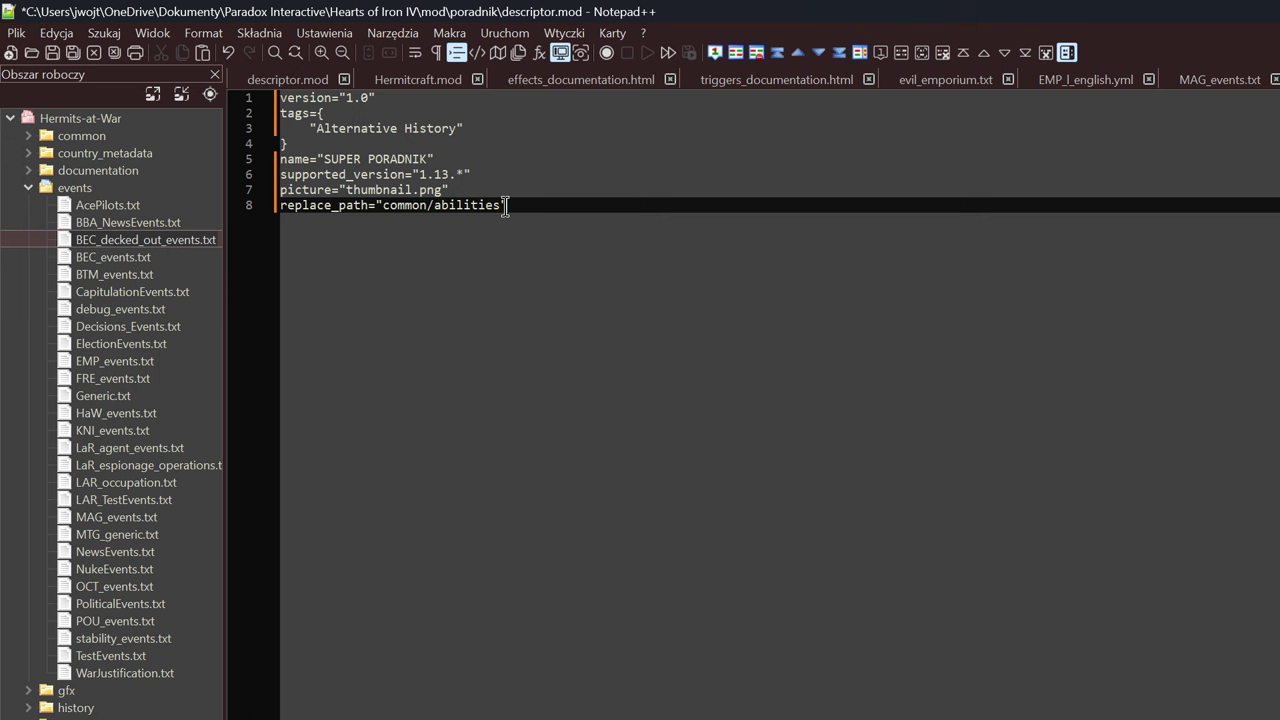
pyautogui.click(273, 210)
pyautogui.click(283, 206)
pyautogui.write('#')
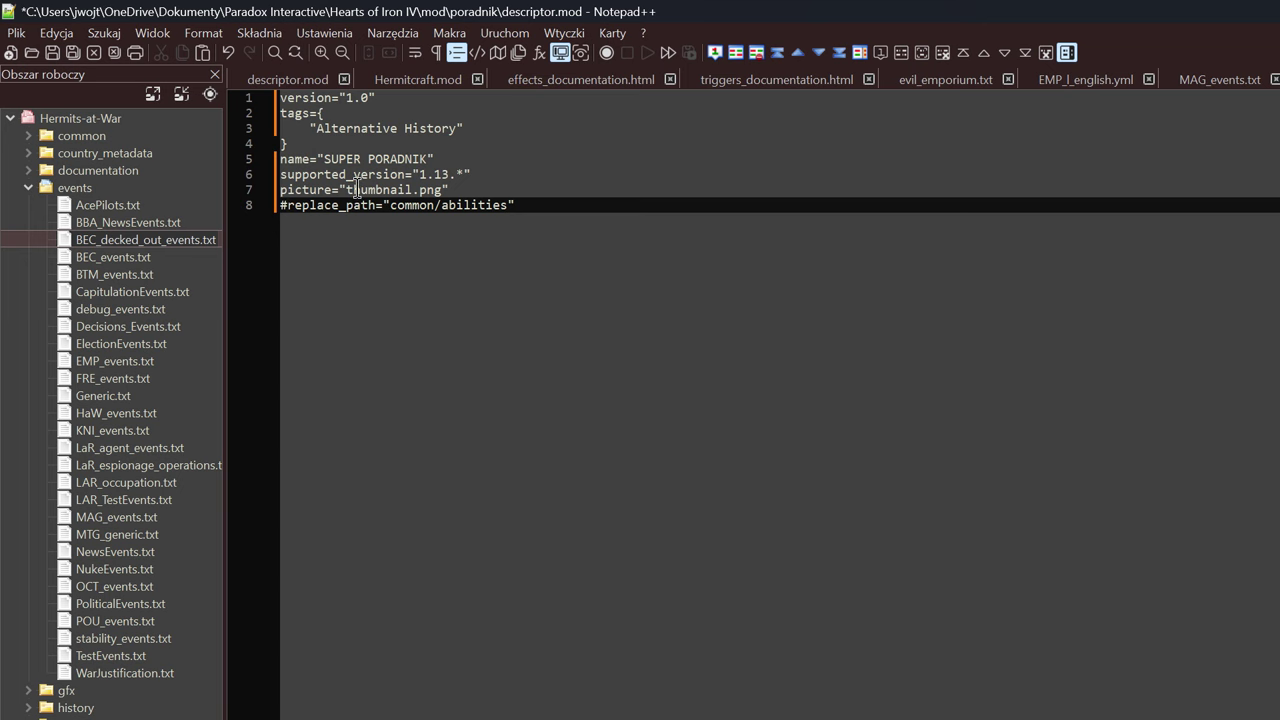
# Step: Open the poradnik.mod file from the mod folder in Notepad++ and highlight the user folder name in its path line
pyautogui.hotkey('alt', 'Tab')
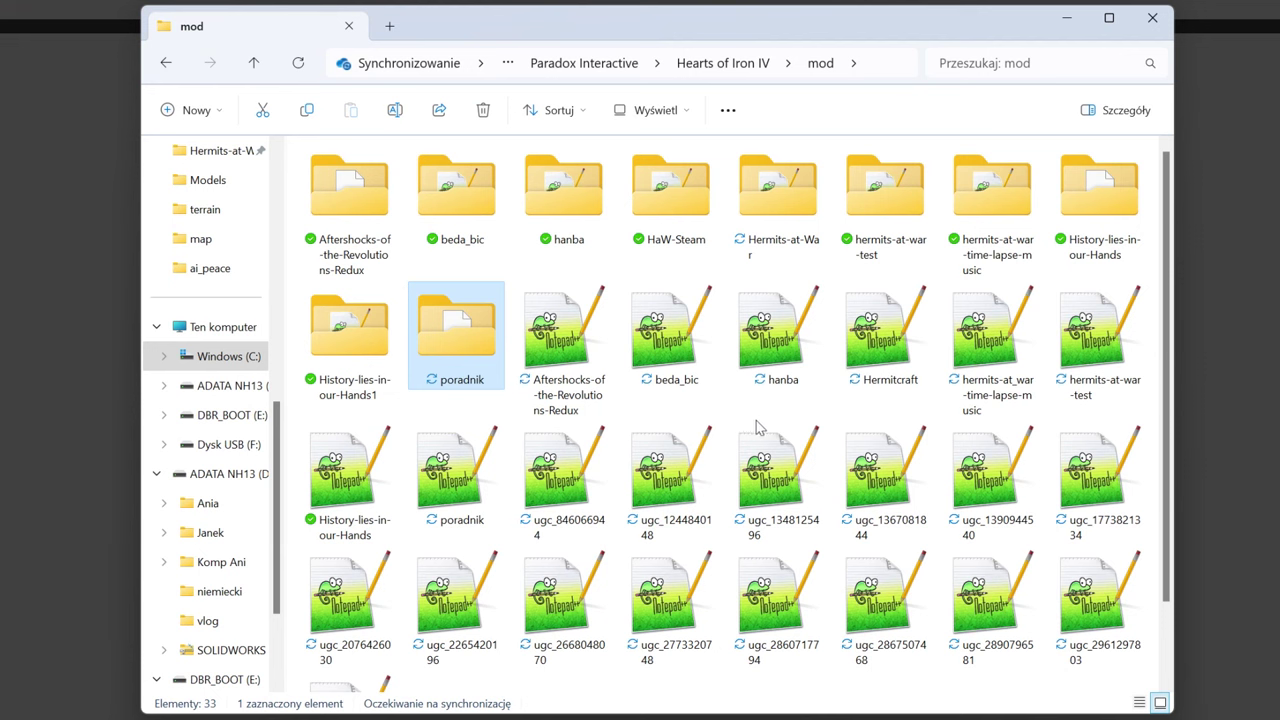
pyautogui.click(443, 481)
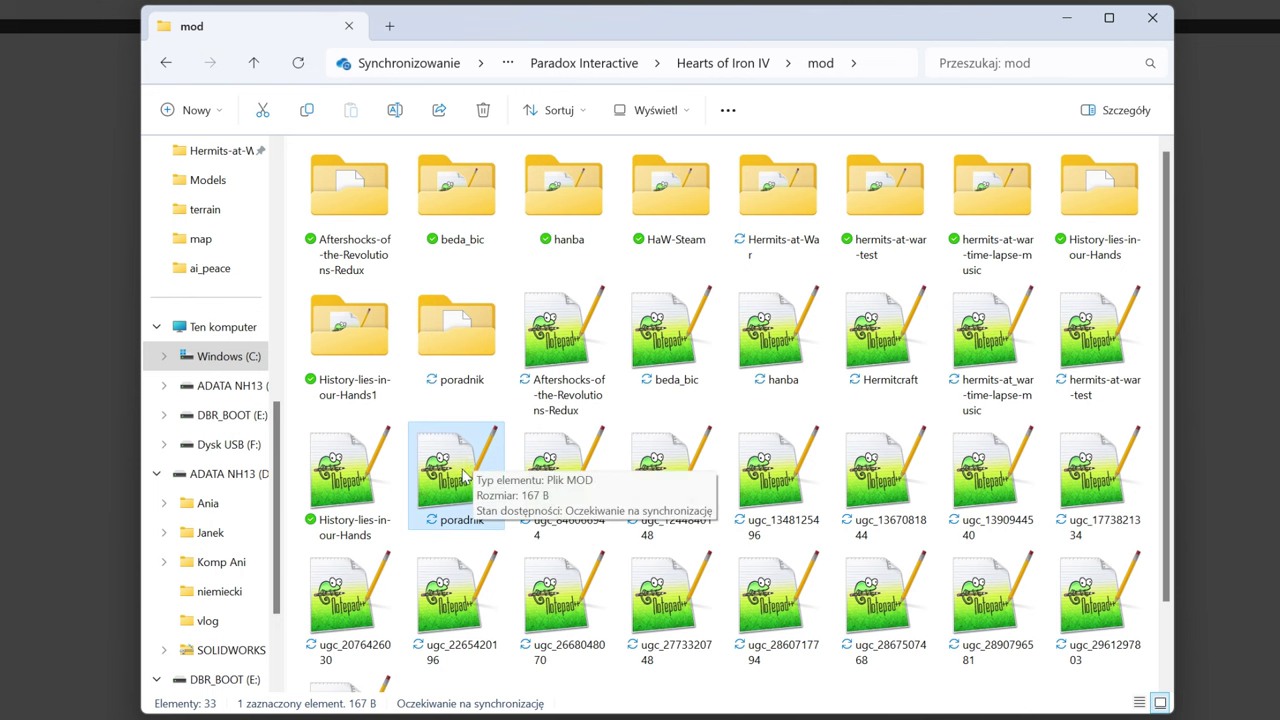
pyautogui.doubleClick(463, 477)
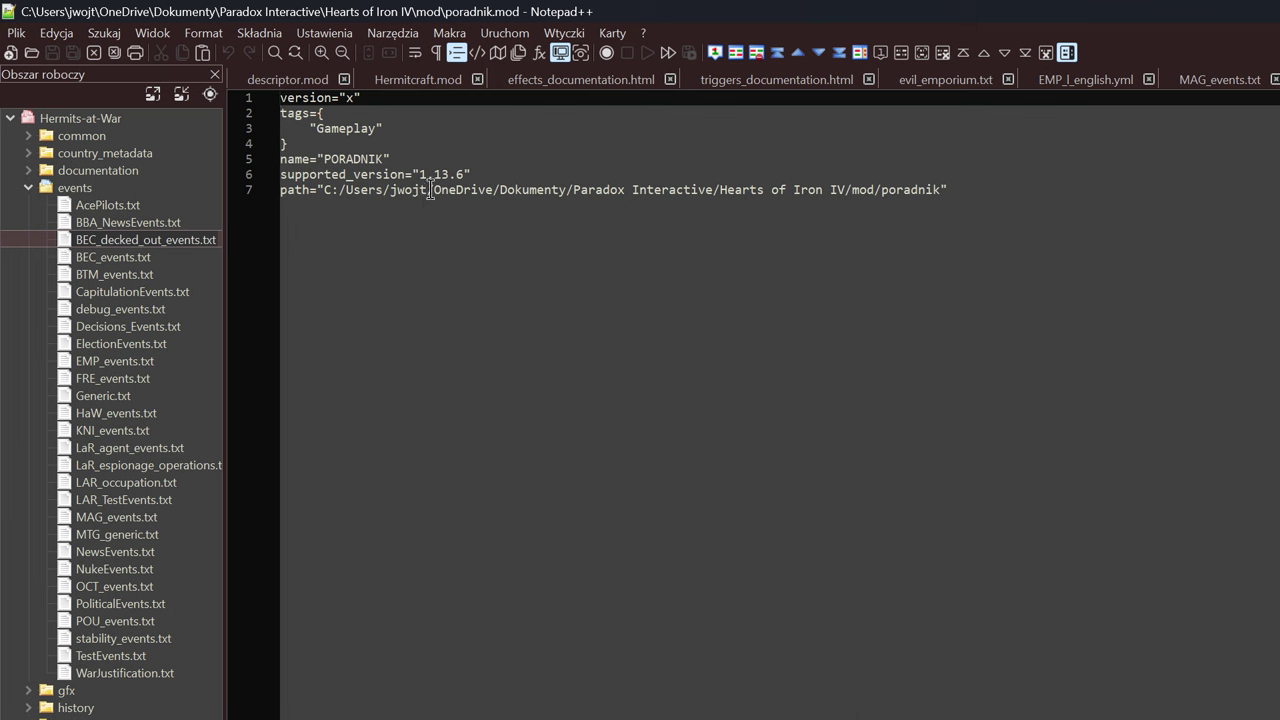
pyautogui.moveTo(428, 190); pyautogui.dragTo(390, 192)
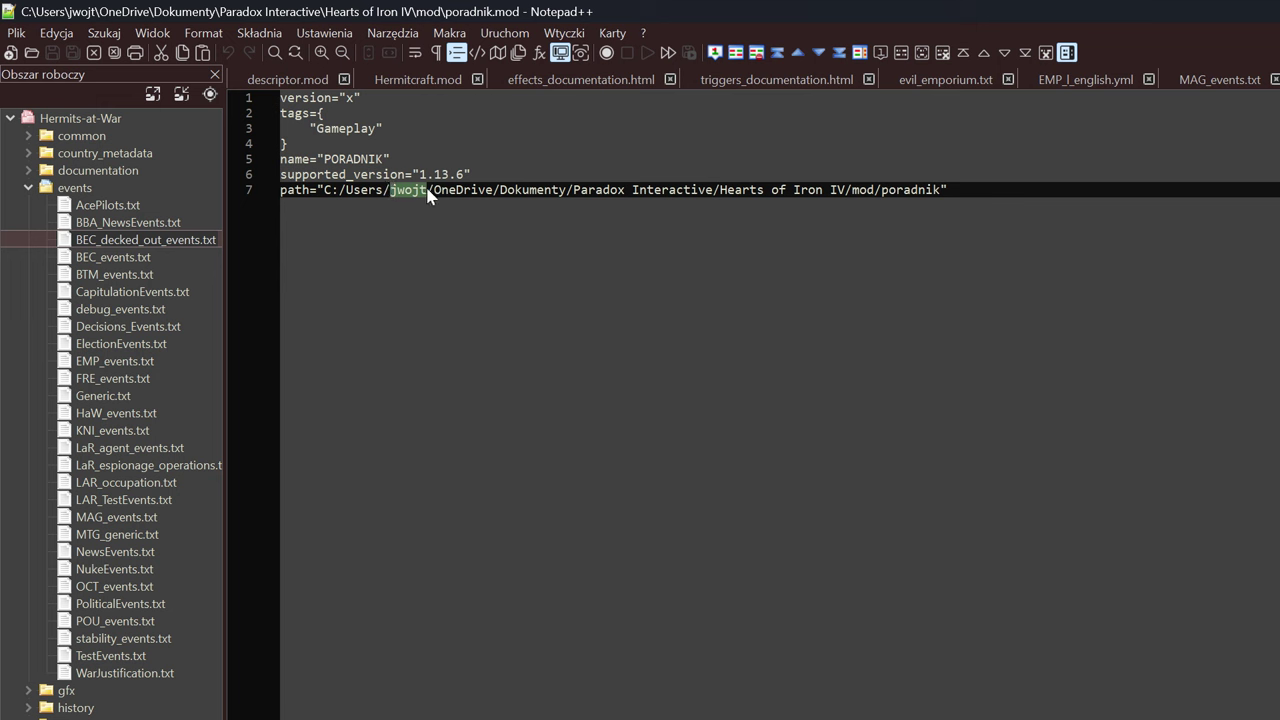
pyautogui.click(431, 190)
# Step: Copy the full contents of descriptor.mod into poradnik.mod, replacing everything there except the path line
pyautogui.hotkey('ctrl', 'Tab')
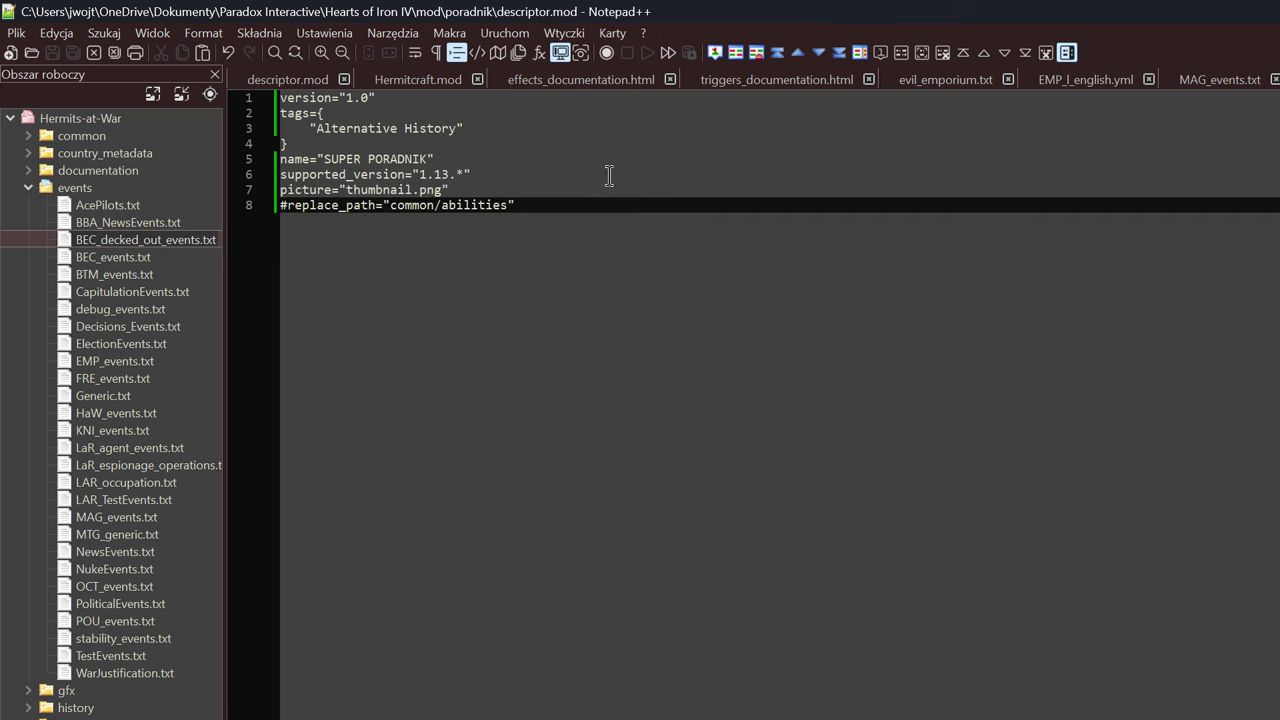
pyautogui.hotkey('ctrl', 'a')
pyautogui.hotkey('ctrl', 'c')
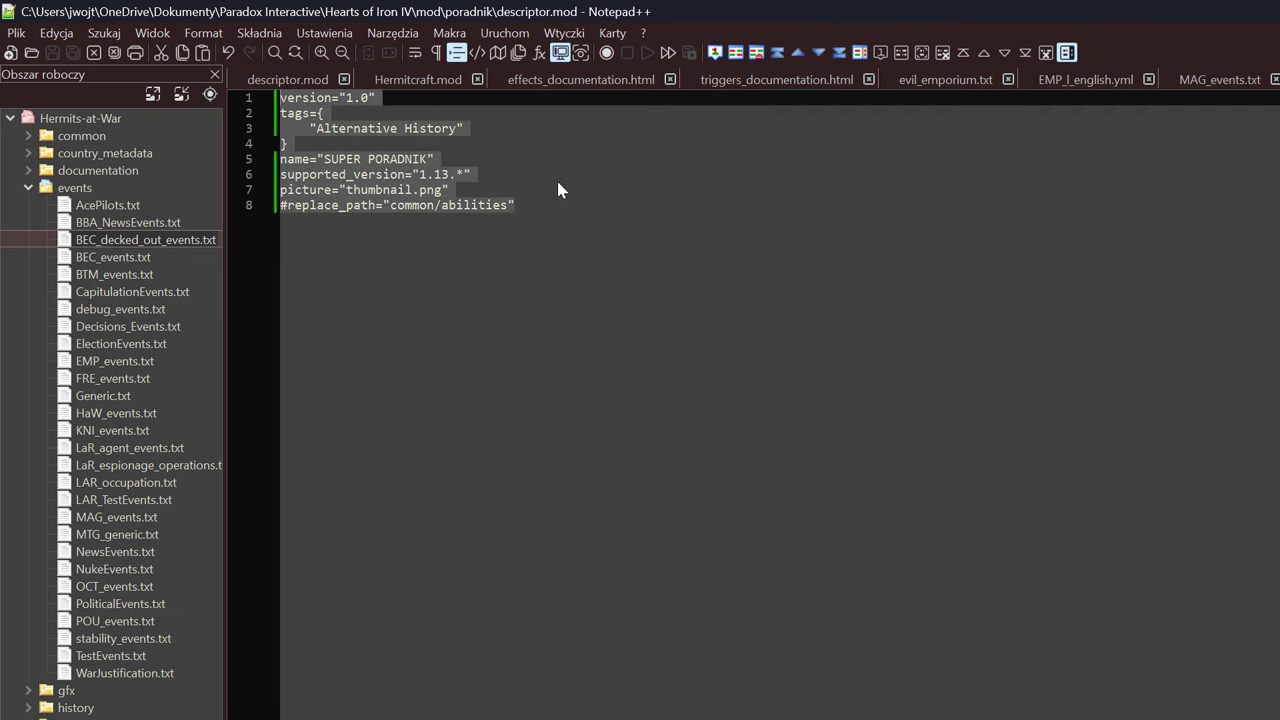
pyautogui.hotkey('ctrl', 'Tab')
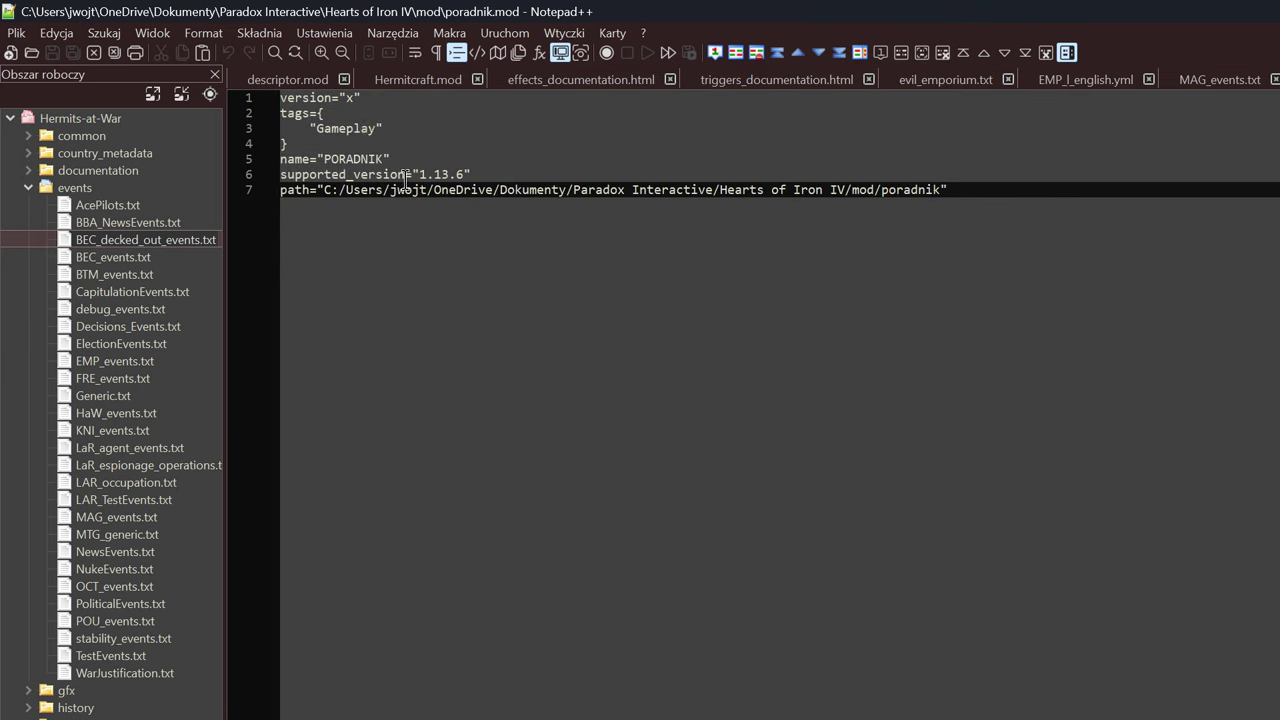
pyautogui.hotkey('ctrl', 'a')
pyautogui.hotkey('ctrl', 'v')
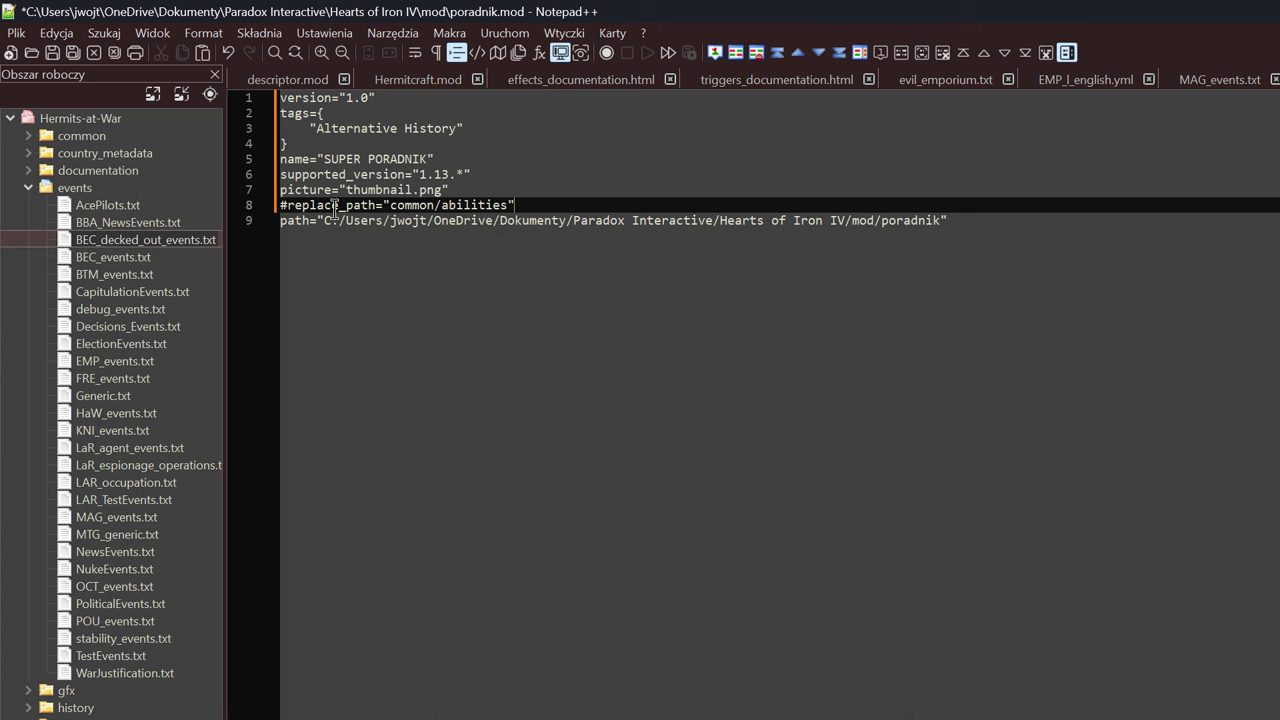
pyautogui.hotkey('ctrl', 'Tab')
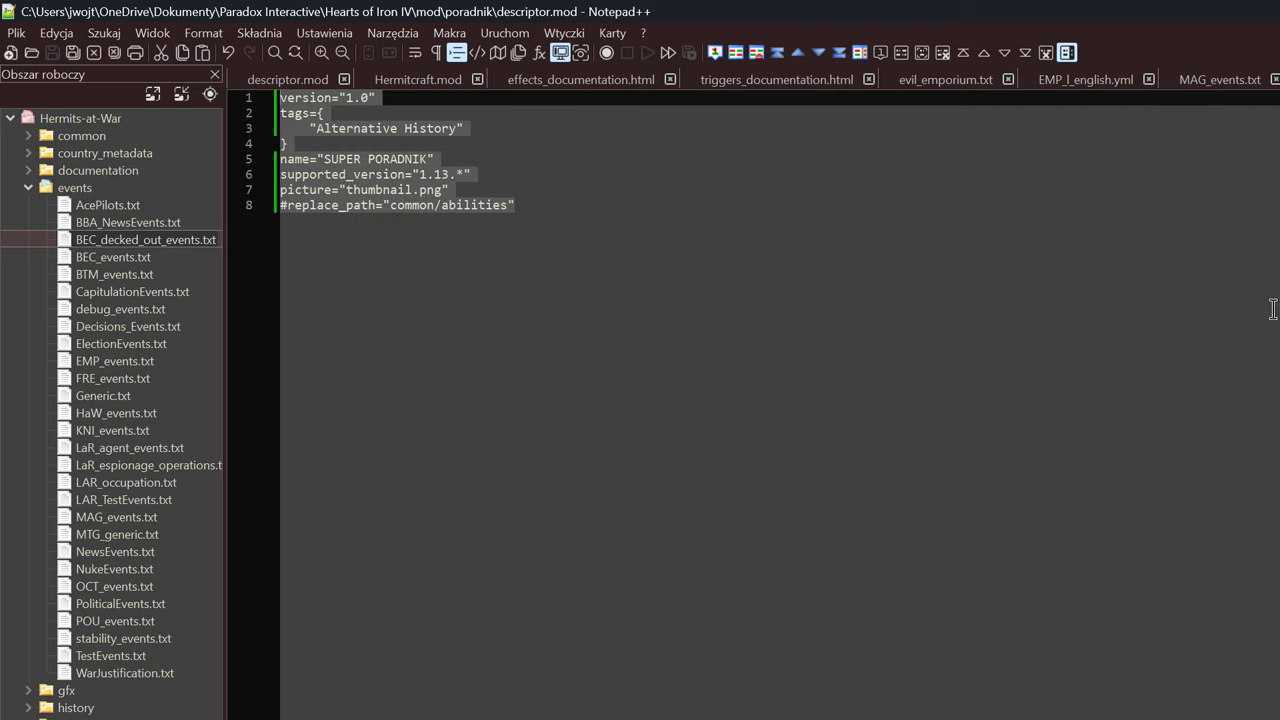
pyautogui.click(606, 175)
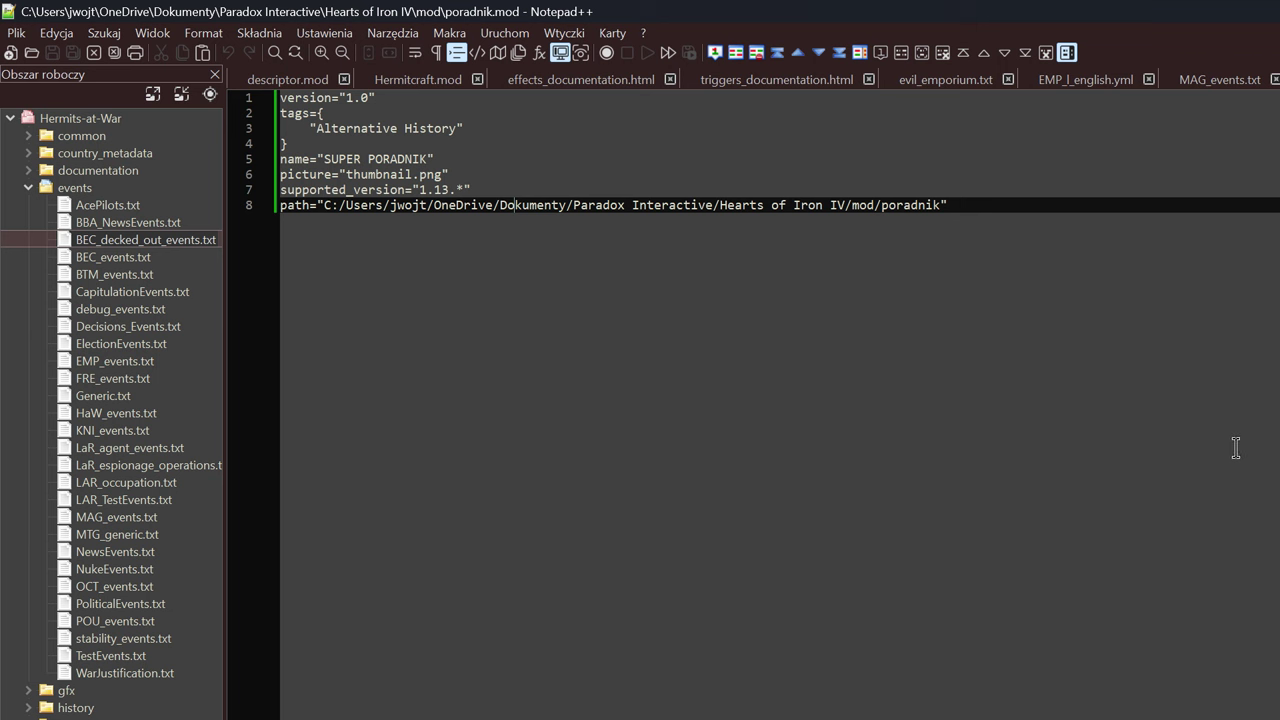
# Step: Insert a dependencies block containing "Après Nous Le Déluge" below the tags block in poradnik.mod and return to the desktop
pyautogui.click(300, 143)
pyautogui.press('Return')
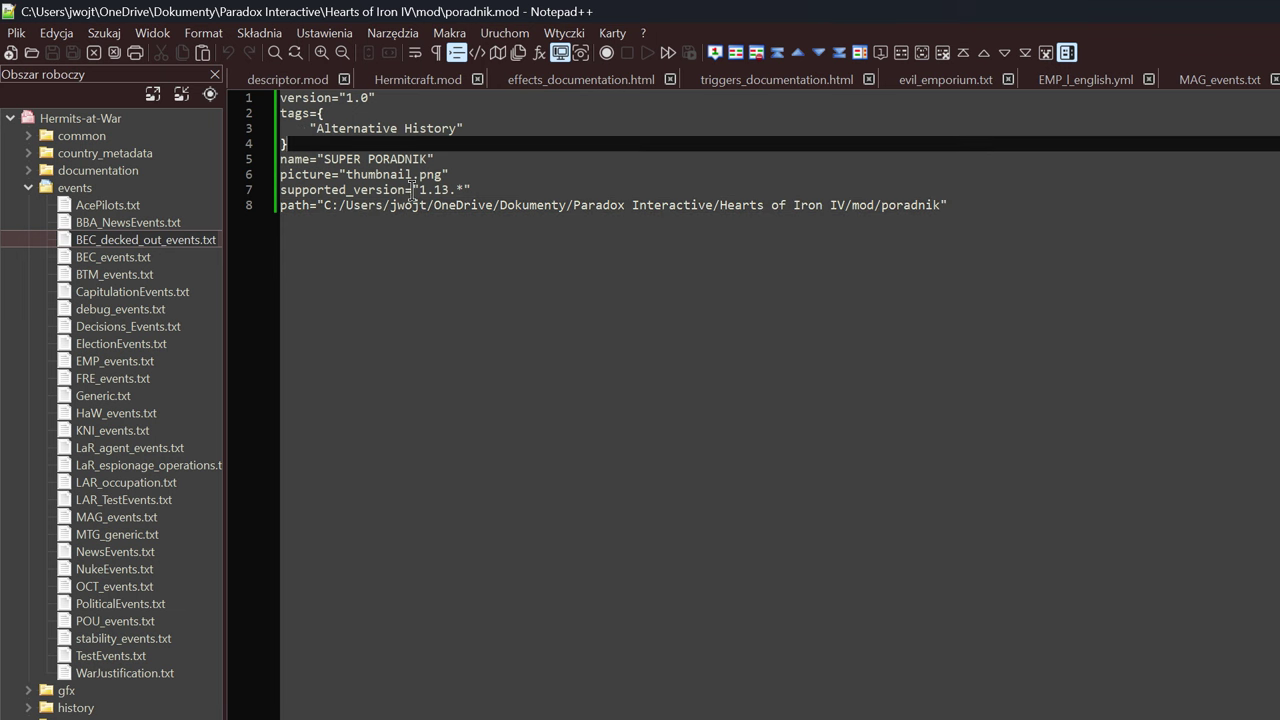
pyautogui.write('dependencies={ \t"Après Nous Le Déluge" }')
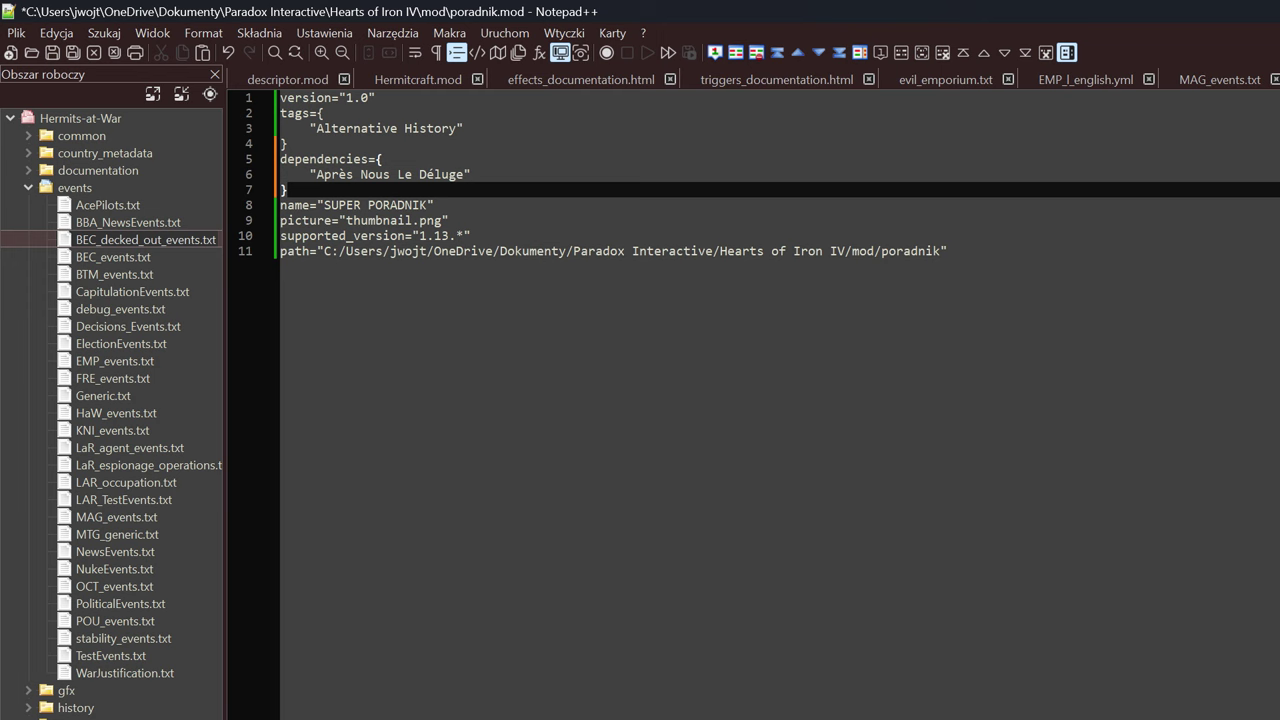
pyautogui.click(950, 64)
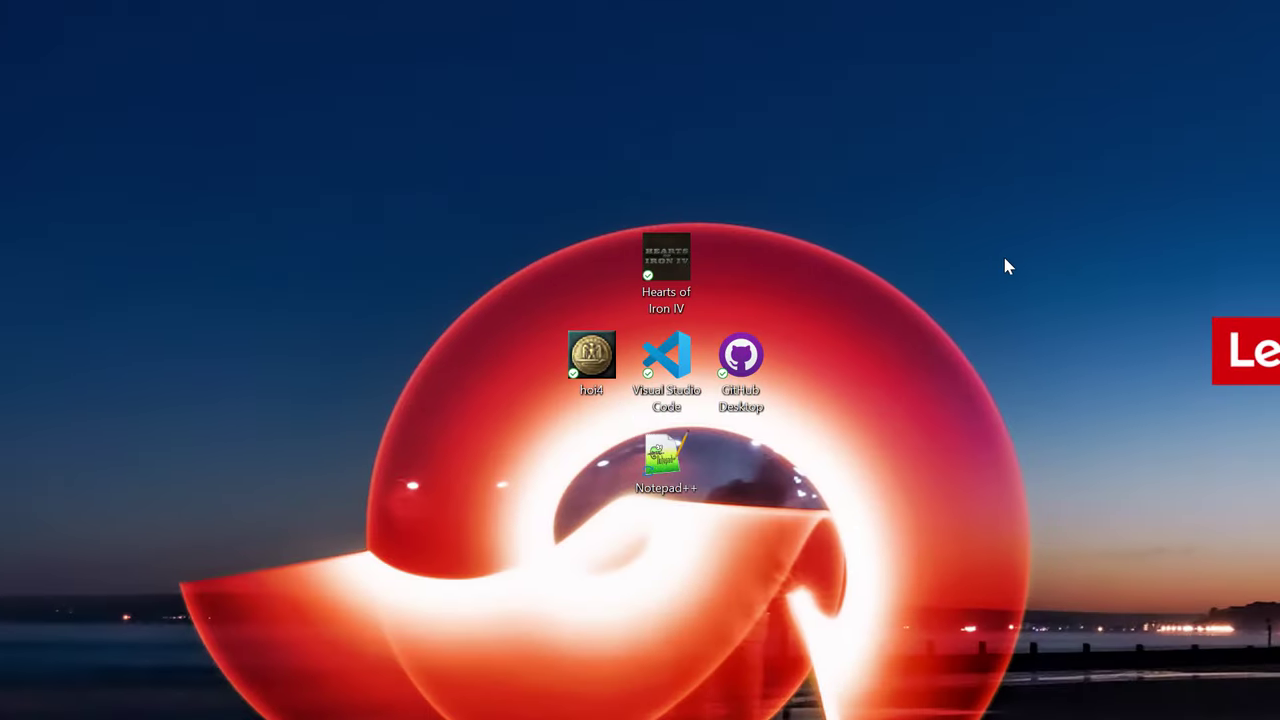